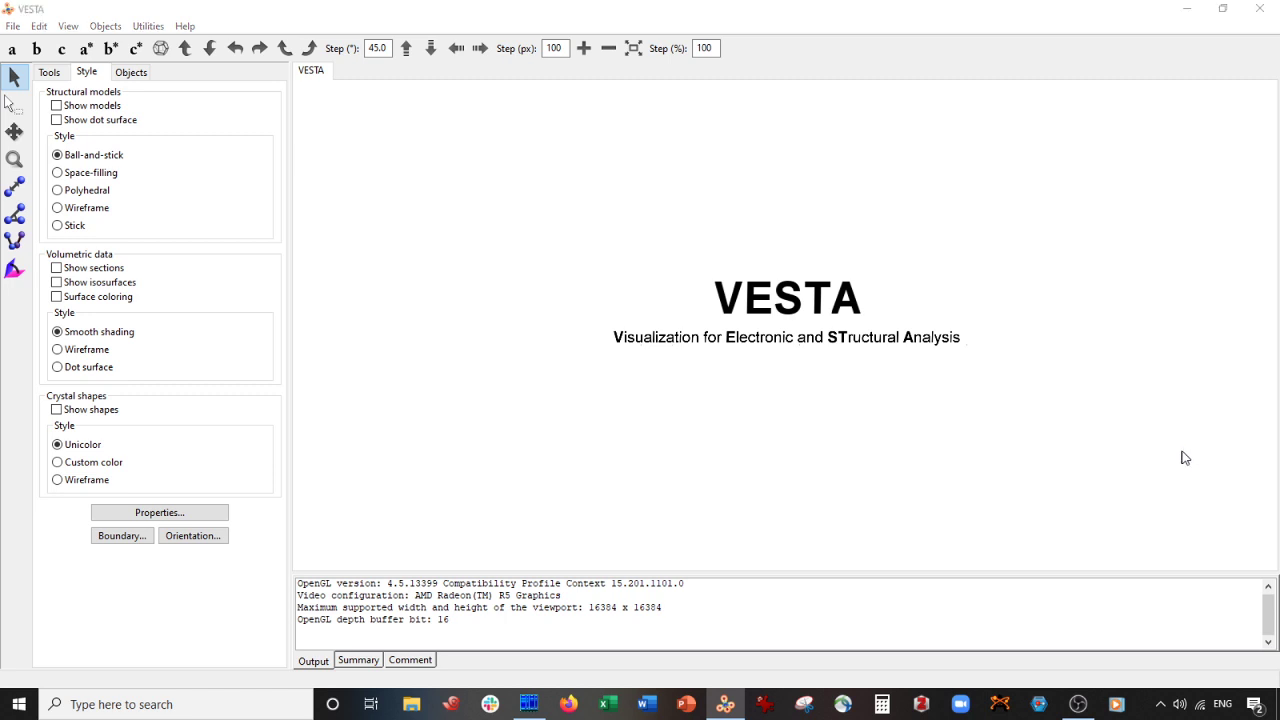
Step: Open graphtie.vasp and rotate the three-layer graphite model to a side view of its layers
key("ctrl+o")
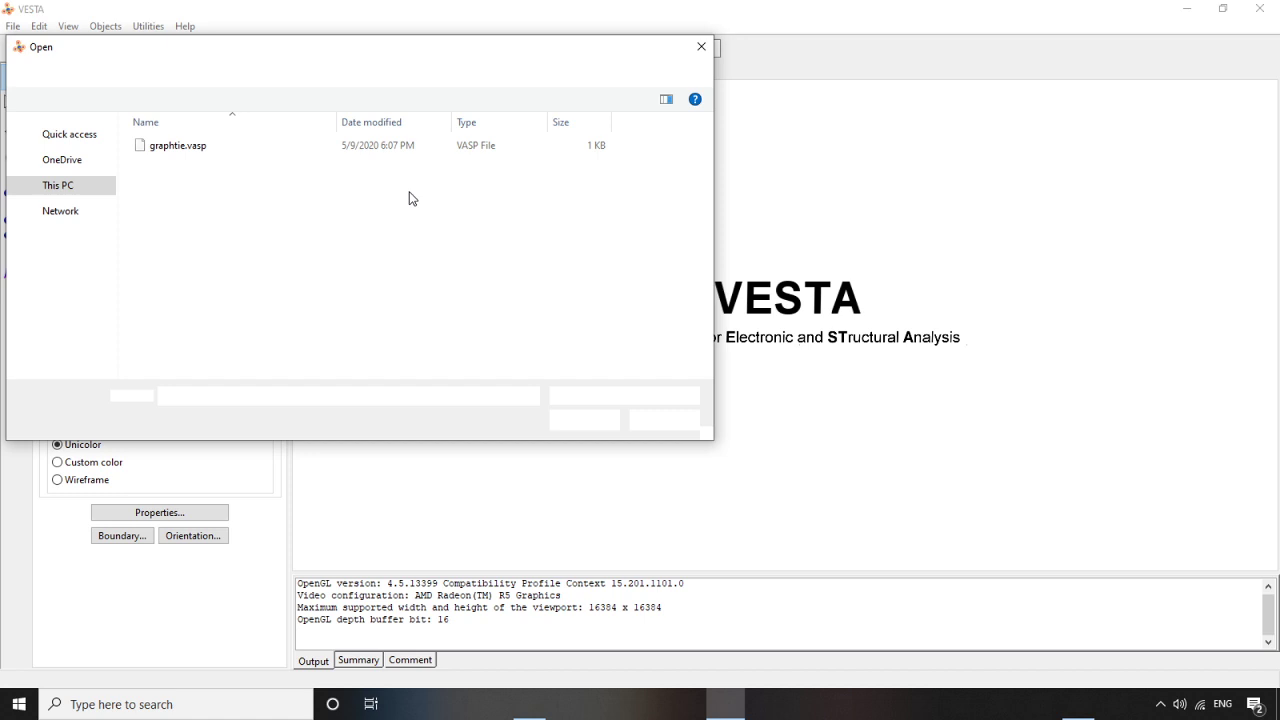
double_click(177, 145)
left_click_drag(797, 477, 786, 268)
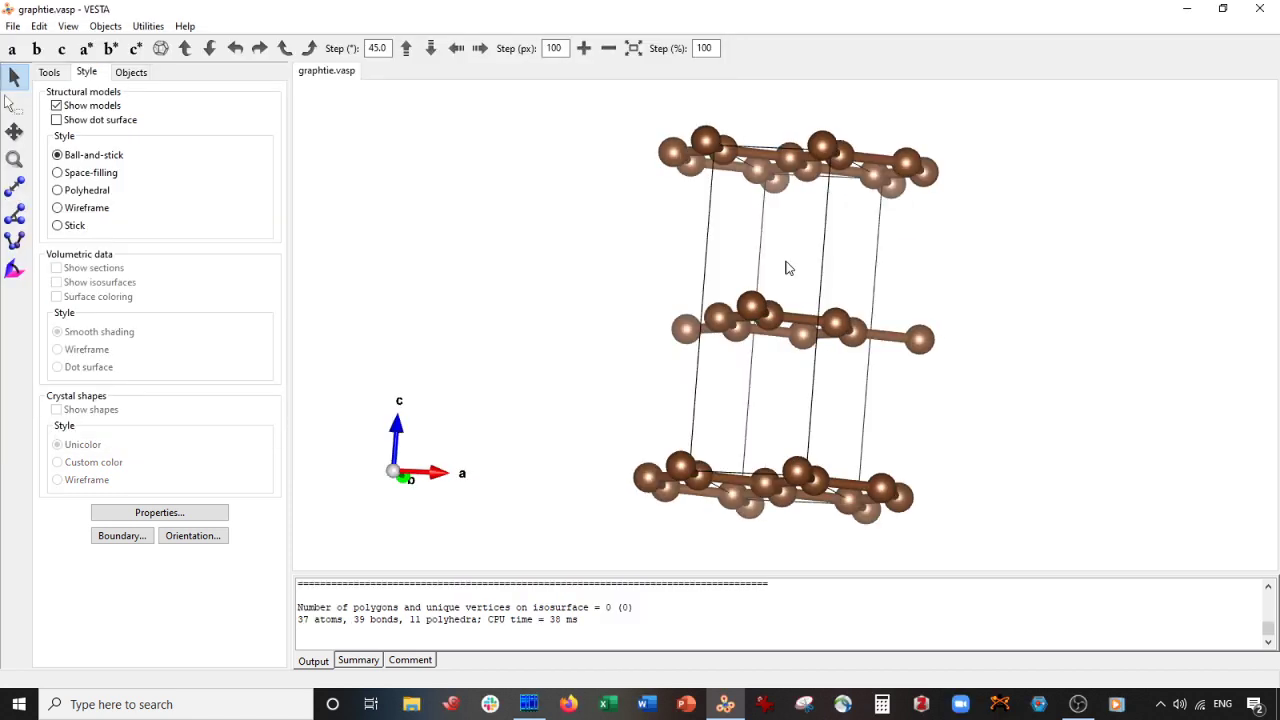
left_click_drag(822, 309, 617, 397)
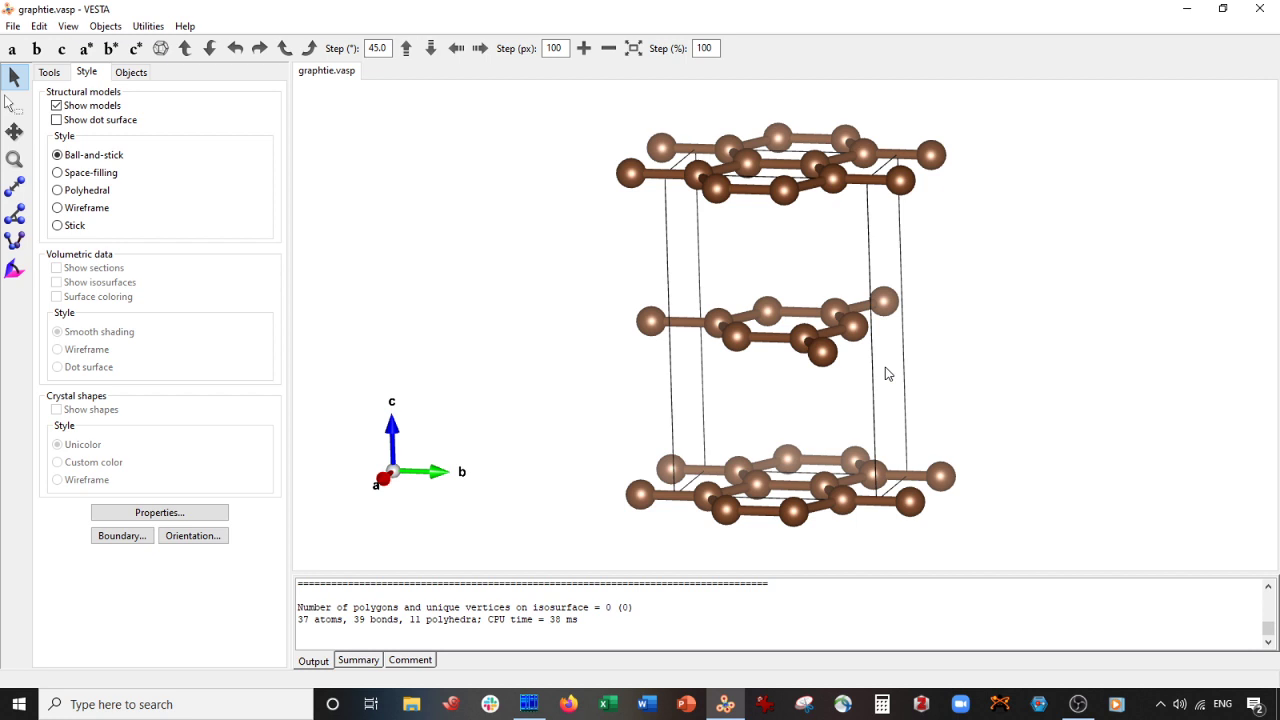
left_click_drag(885, 373, 885, 318)
left_click_drag(679, 303, 644, 295)
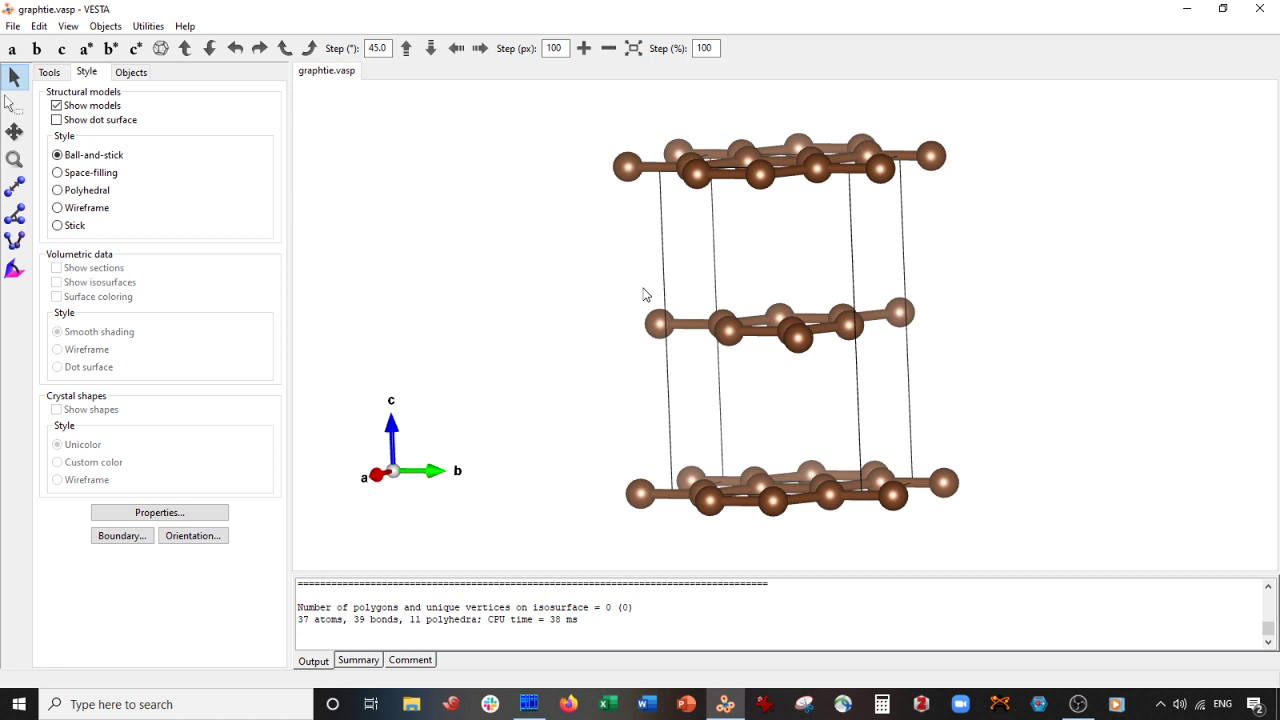
left_click_drag(689, 254, 898, 235)
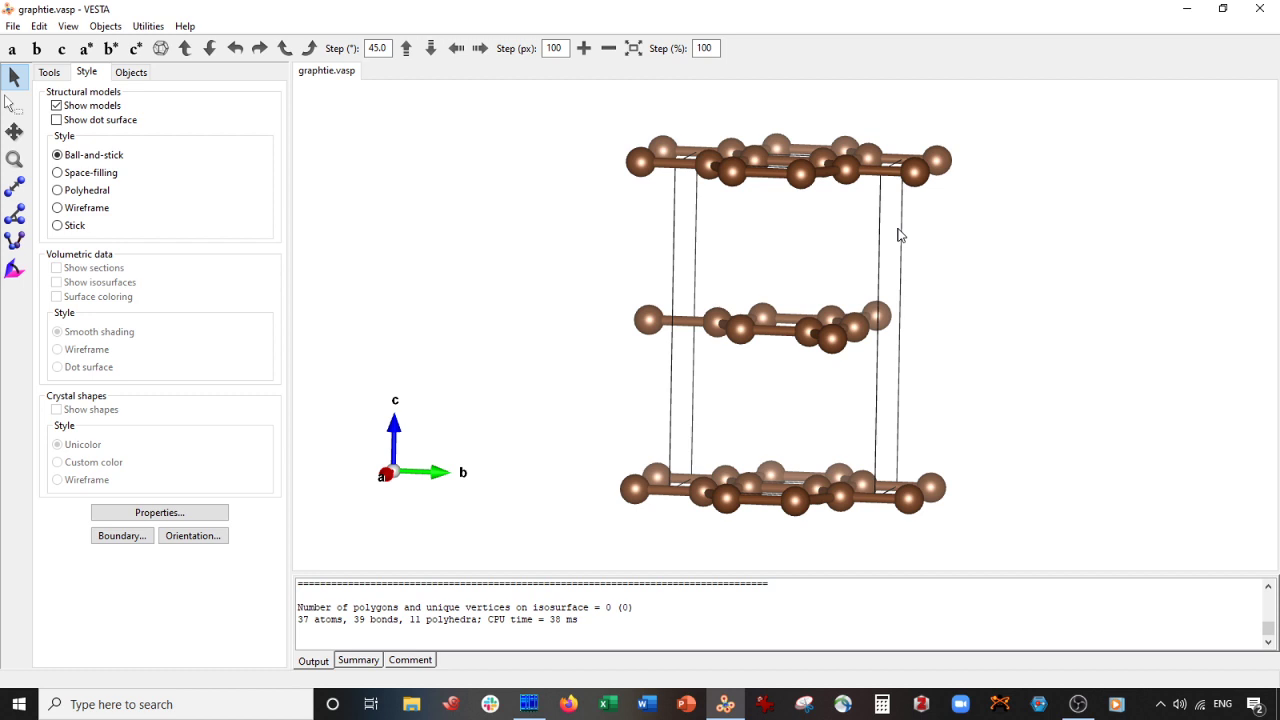
Step: In the unit cell transformation, set P11, P22 and P33 to 2
left_click(39, 26)
mouse_move(90, 86)
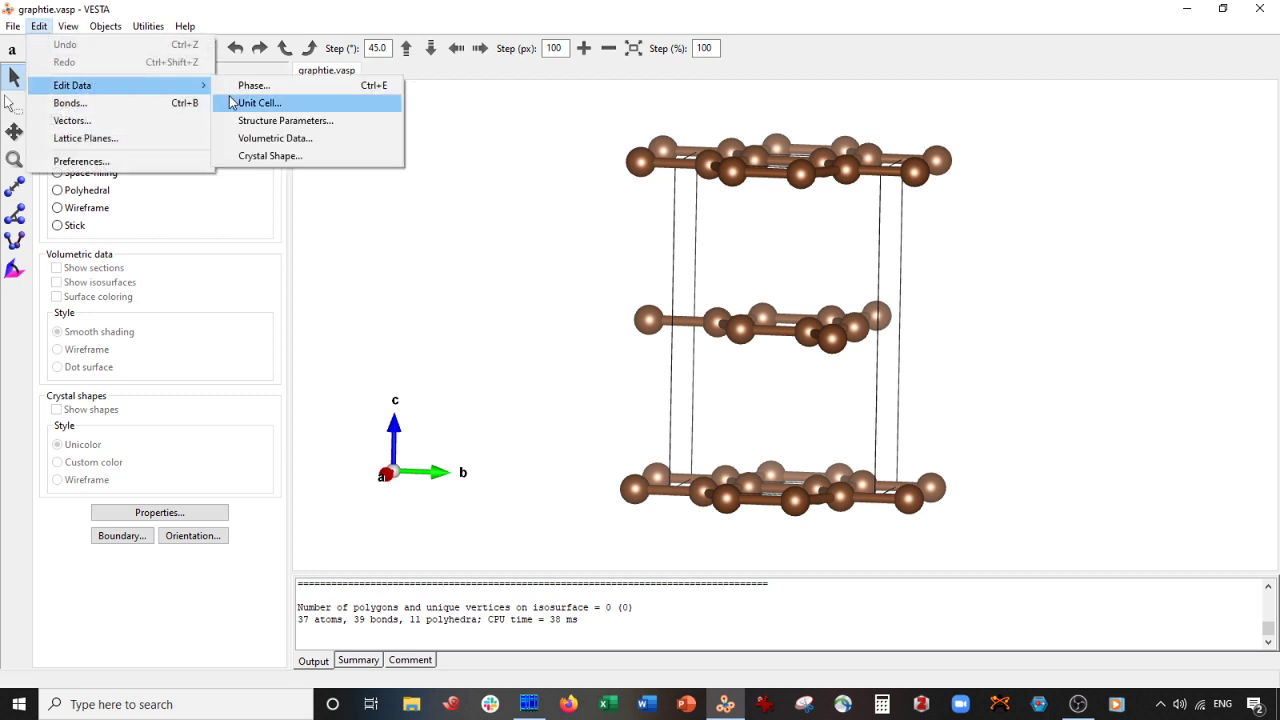
left_click(234, 104)
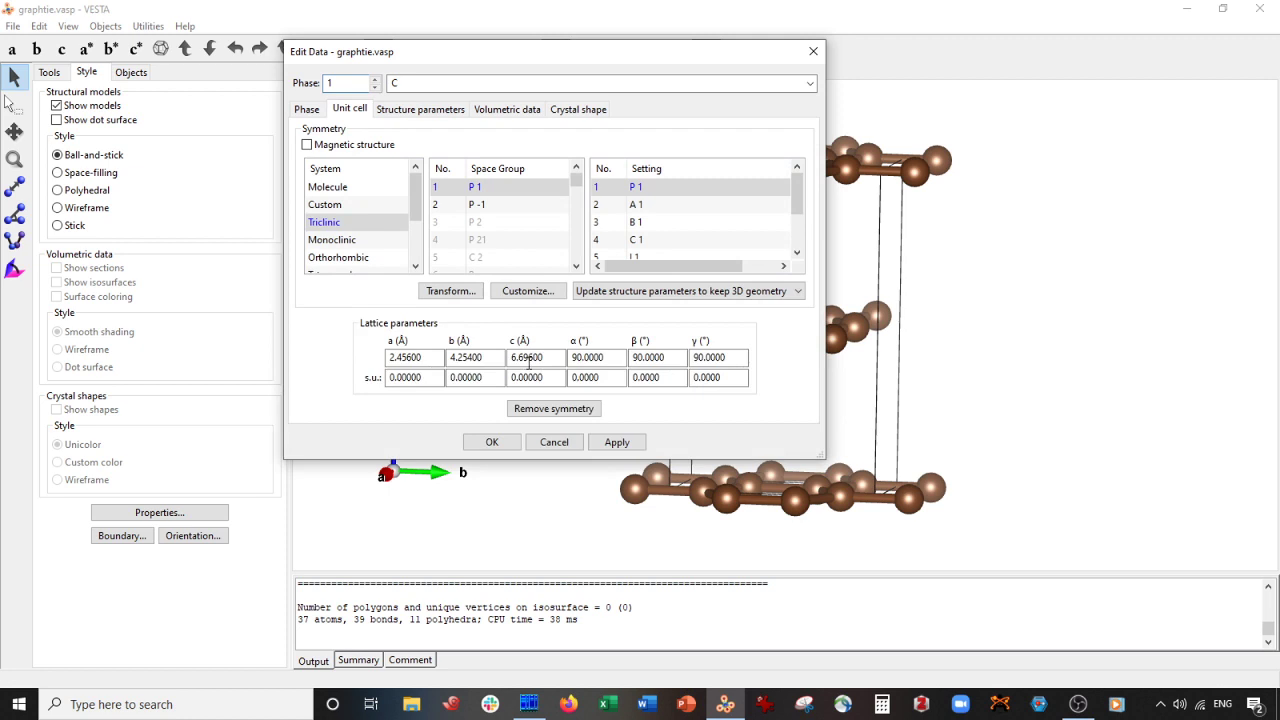
left_click(455, 293)
type("2")
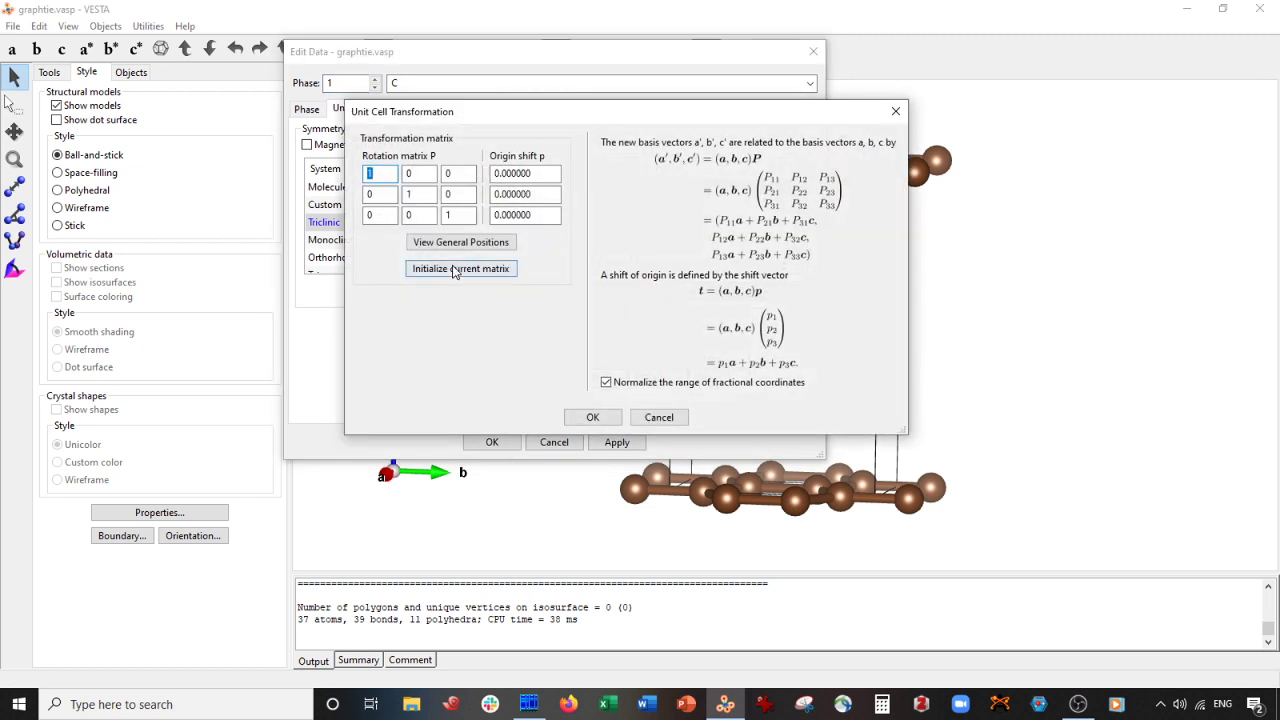
double_click(422, 194)
type("2")
double_click(467, 214)
type("2")
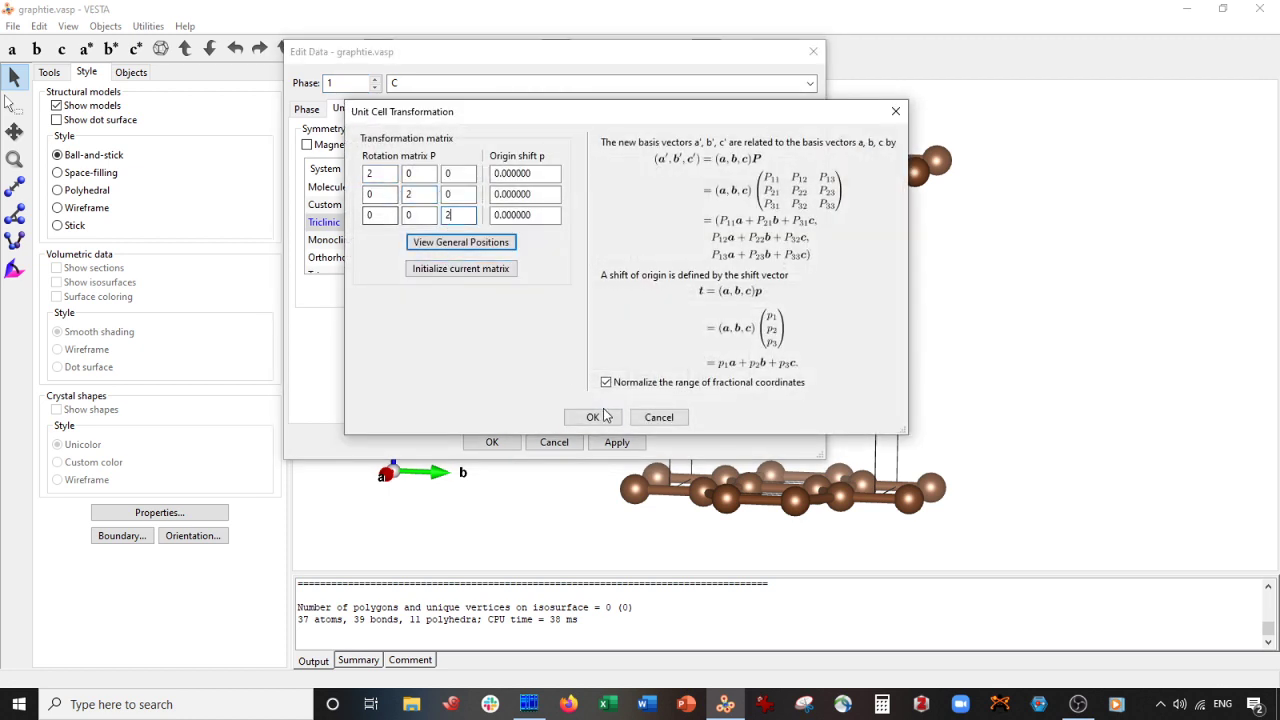
Step: Confirm the 2×2×2 transformation, accept the added equivalent positions, and apply the enlarged cell
left_click(600, 417)
left_click(672, 298)
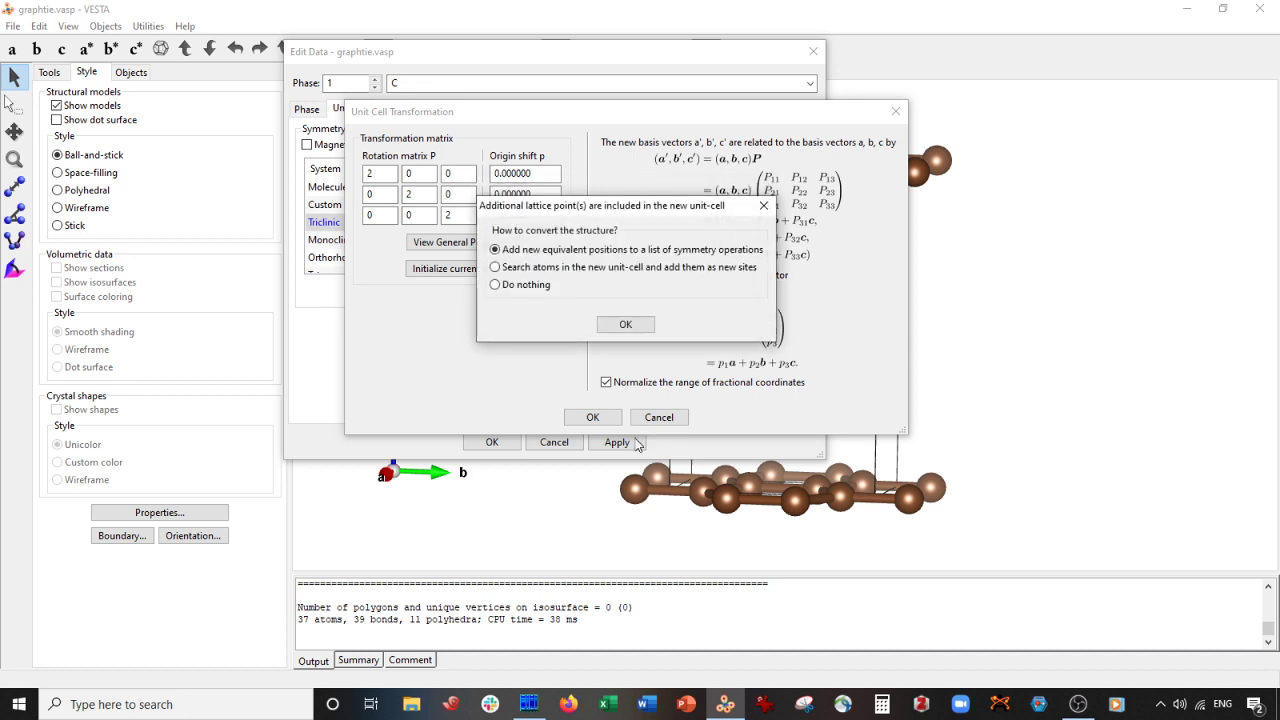
left_click(626, 325)
left_click(620, 442)
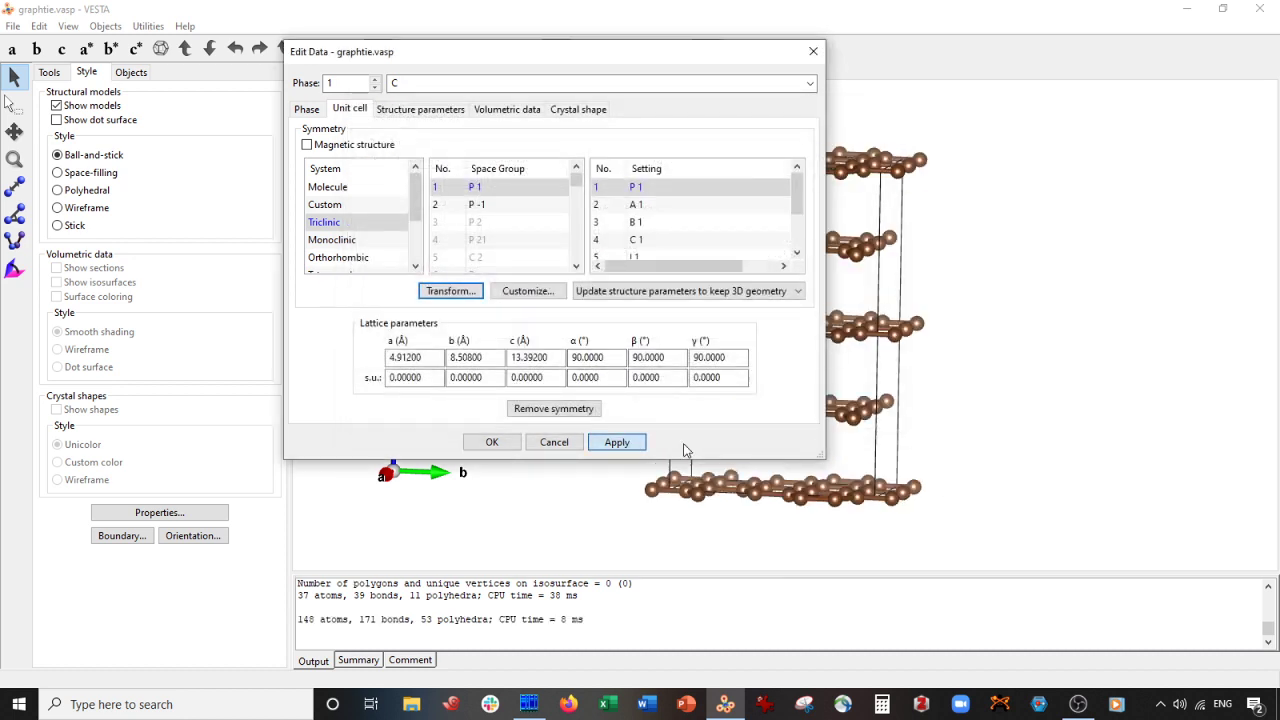
Step: Mute the computer's sound, close the unit cell editor, and view the supercell along a
left_click(1179, 704)
left_click(1020, 665)
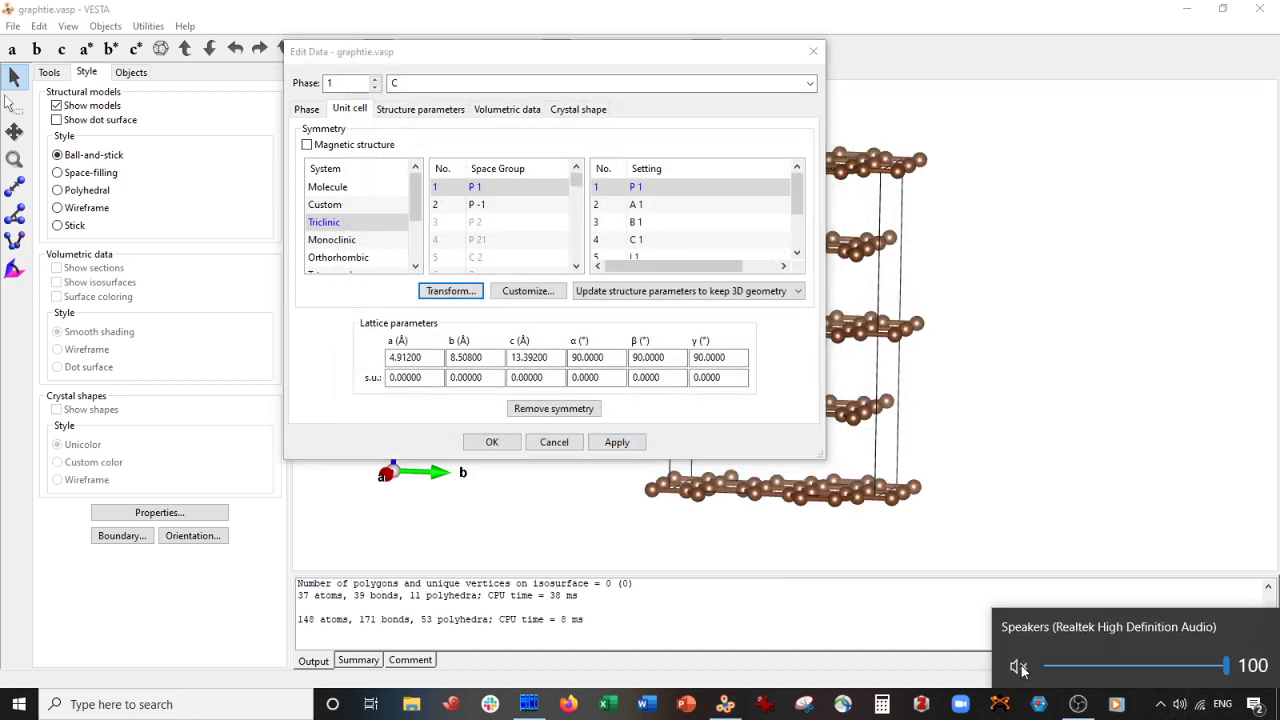
left_click(1036, 443)
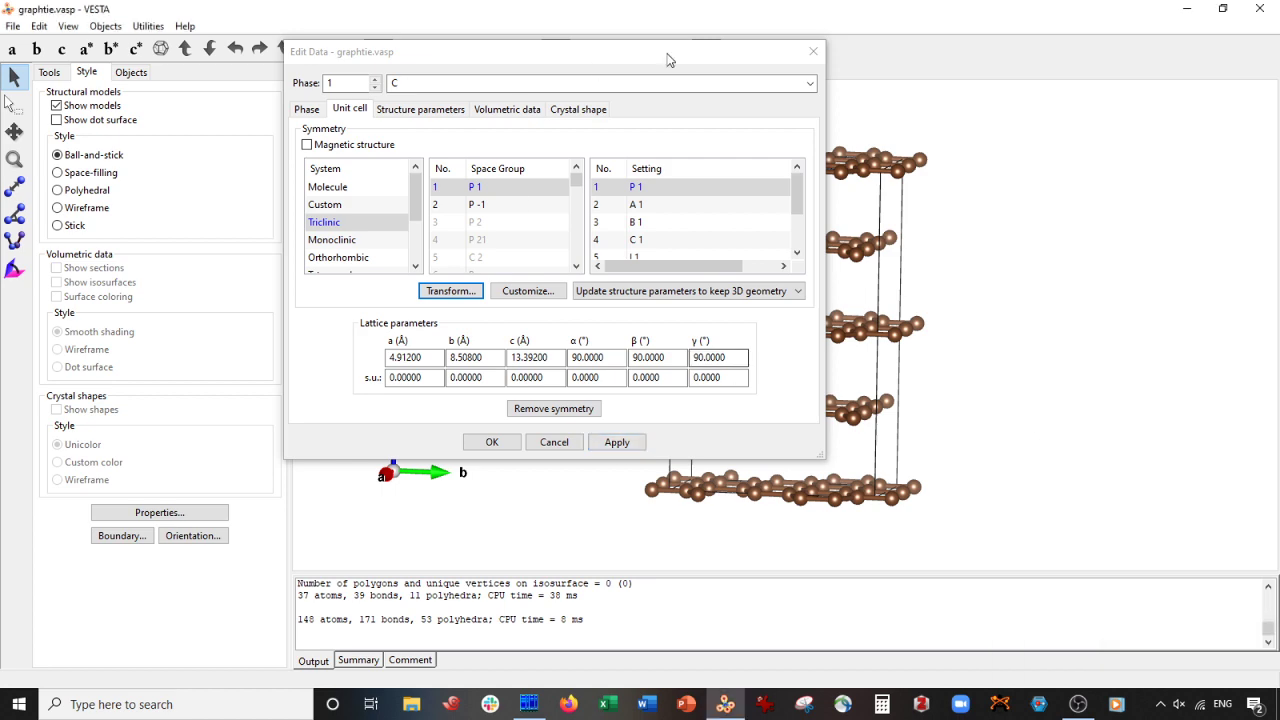
left_click(813, 51)
left_click_drag(868, 367, 1031, 371)
Step: Export the supercell as graphtie_222.vasp in VASP POSCAR format with Cartesian coordinates, then close it
left_click(13, 26)
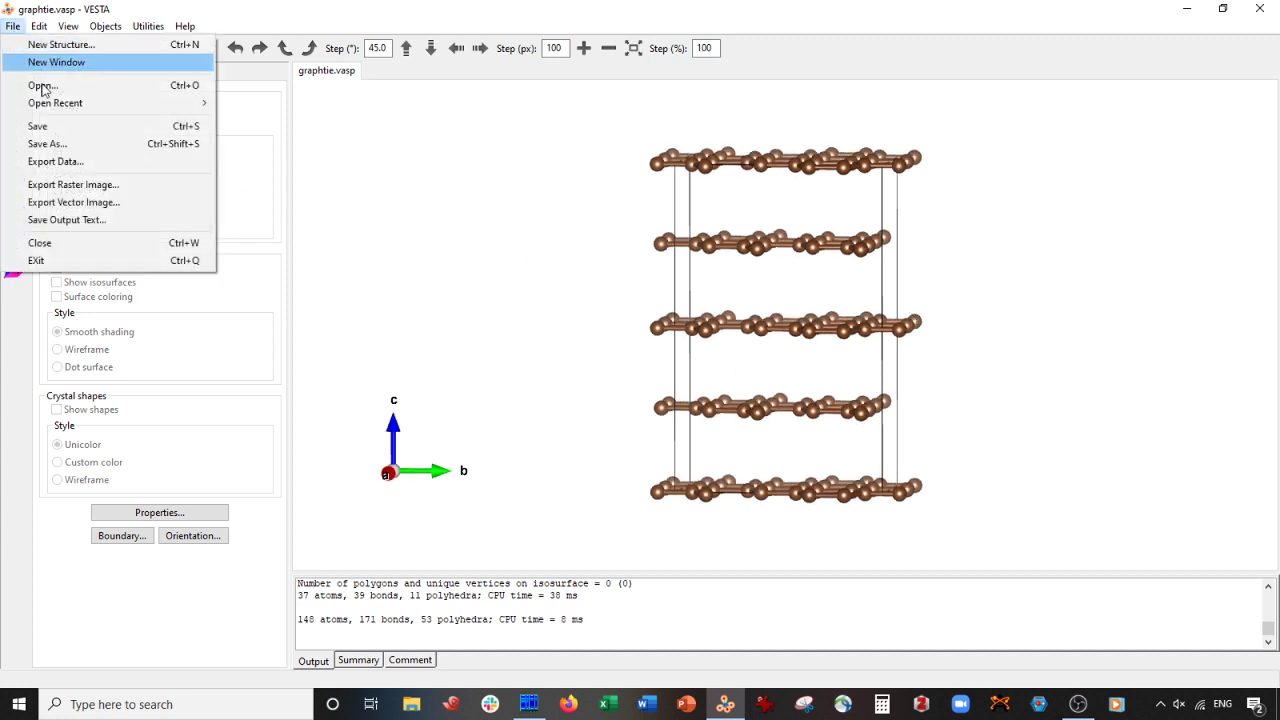
left_click(55, 163)
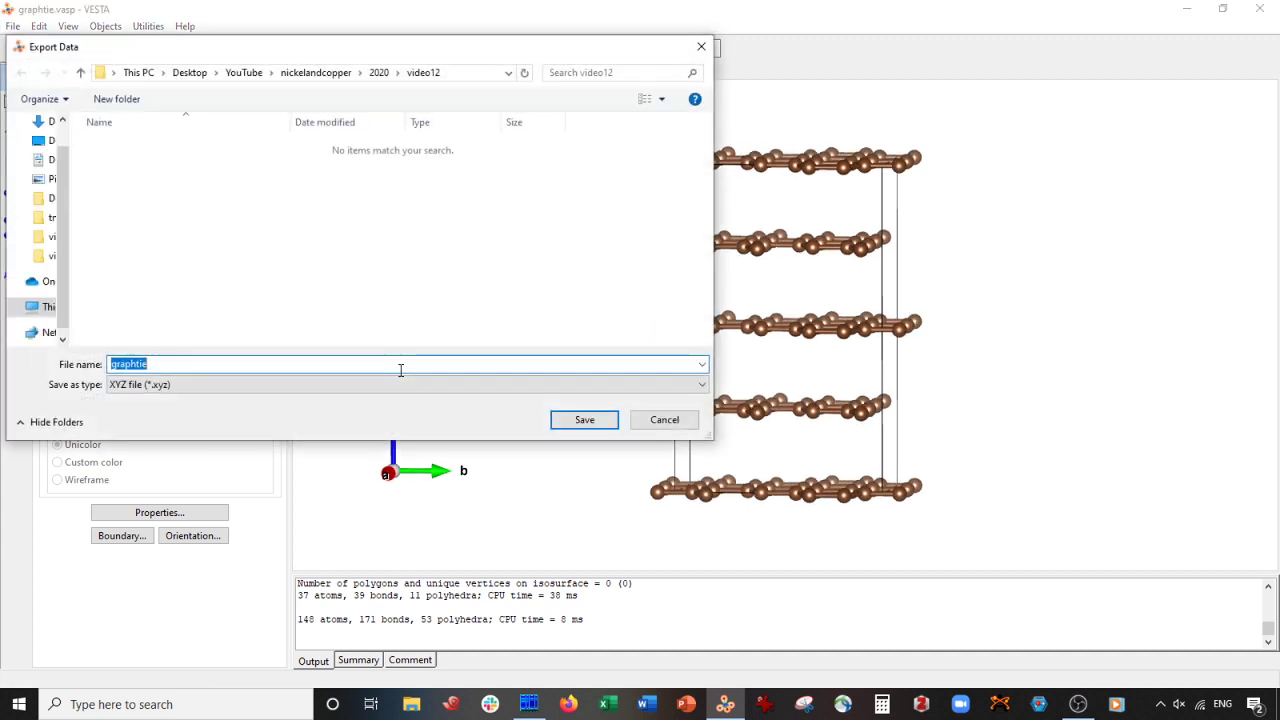
left_click(214, 386)
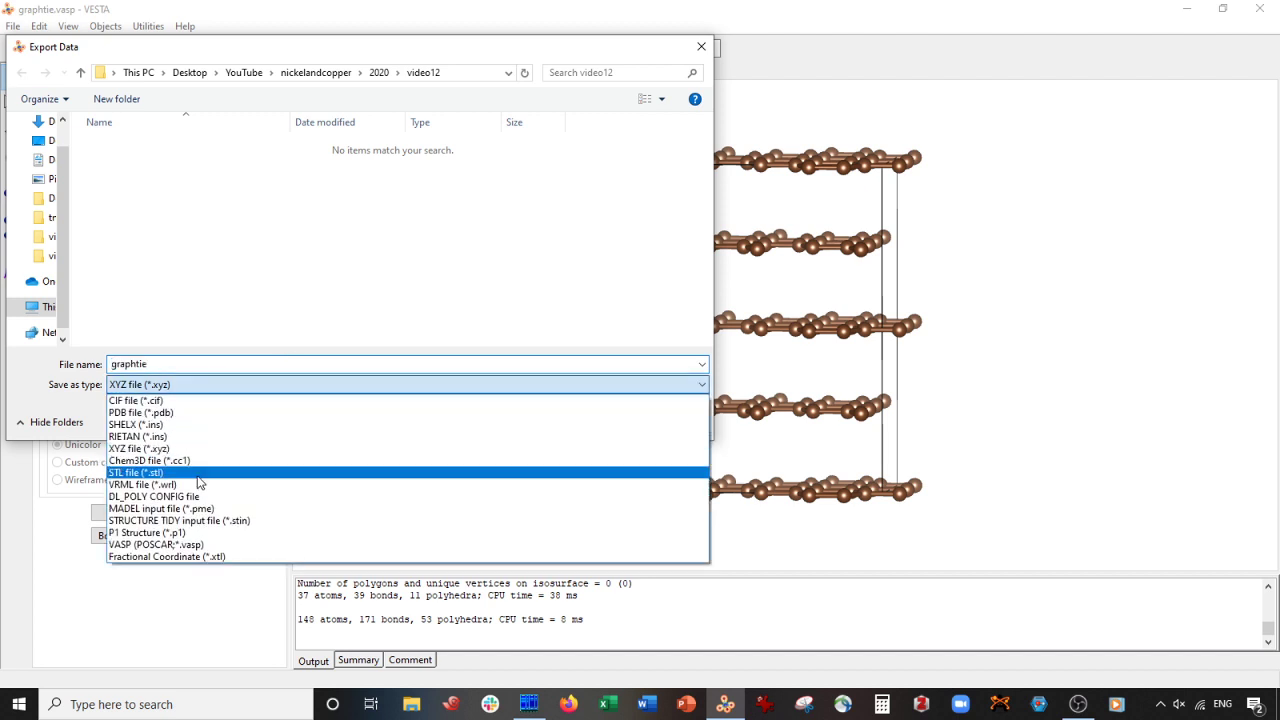
left_click(150, 534)
left_click(195, 364)
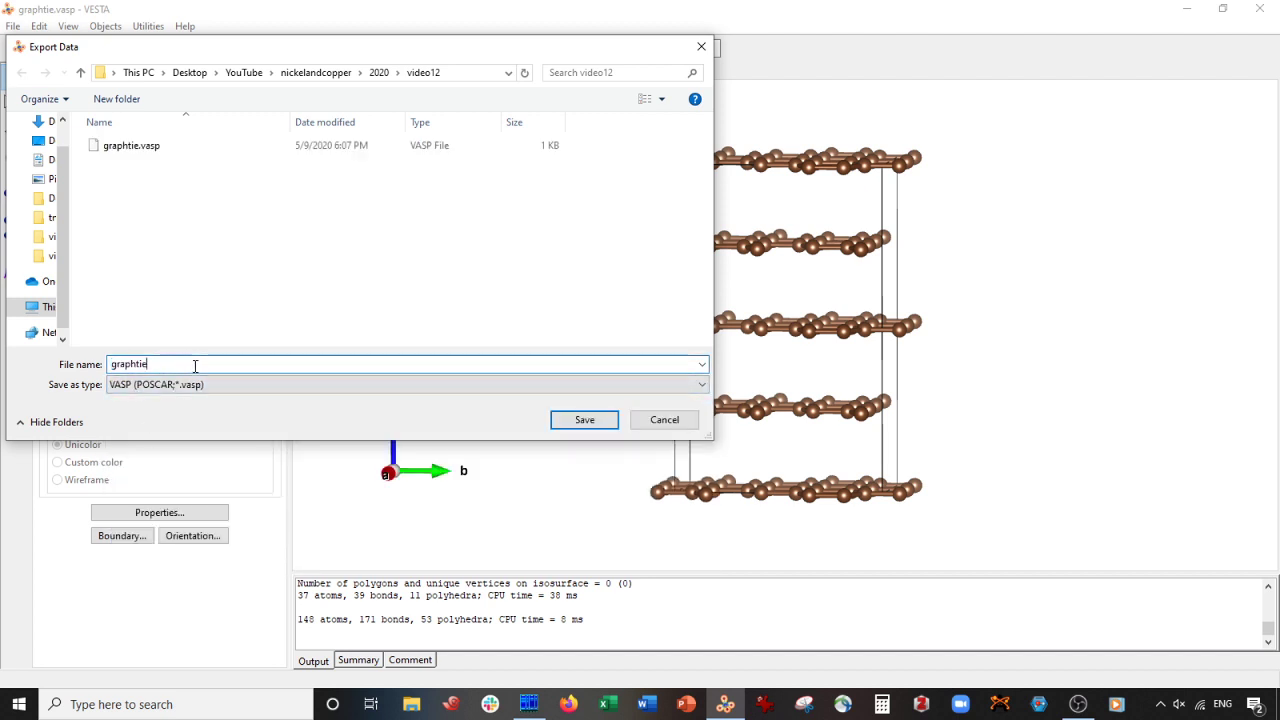
type("_222.vasp")
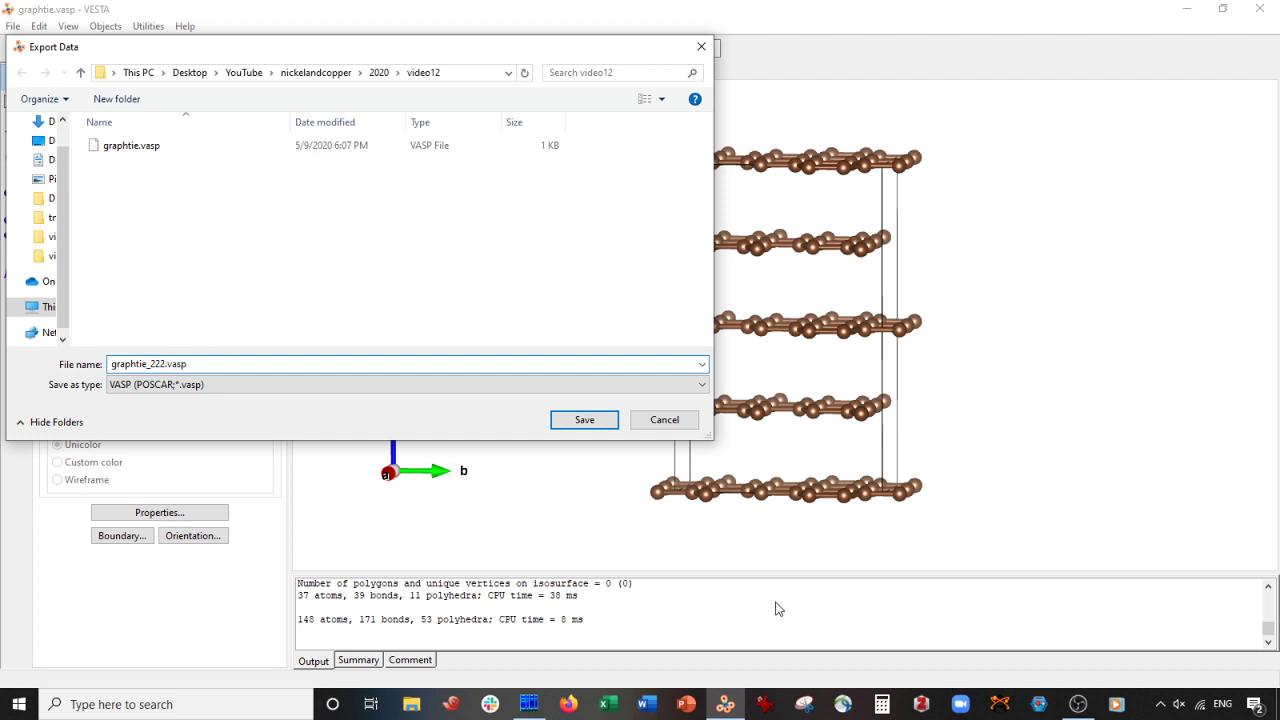
left_click(586, 421)
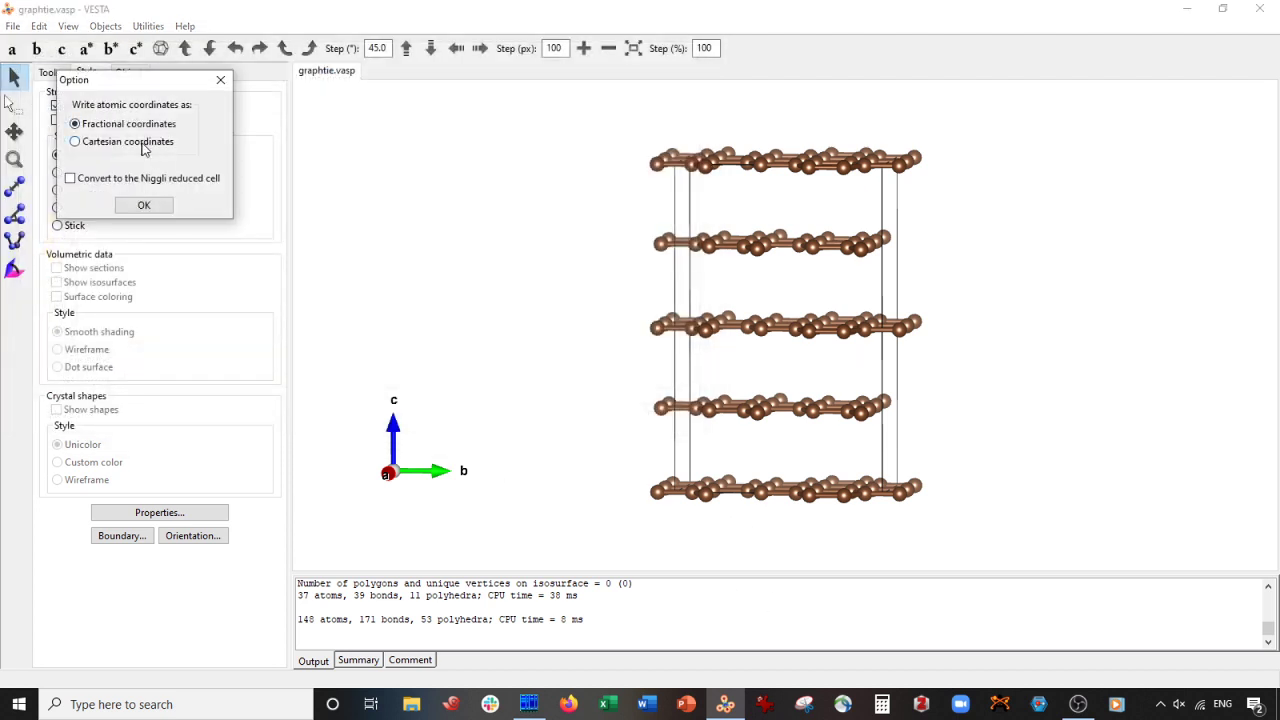
left_click(143, 145)
left_click(143, 205)
key("ctrl+w")
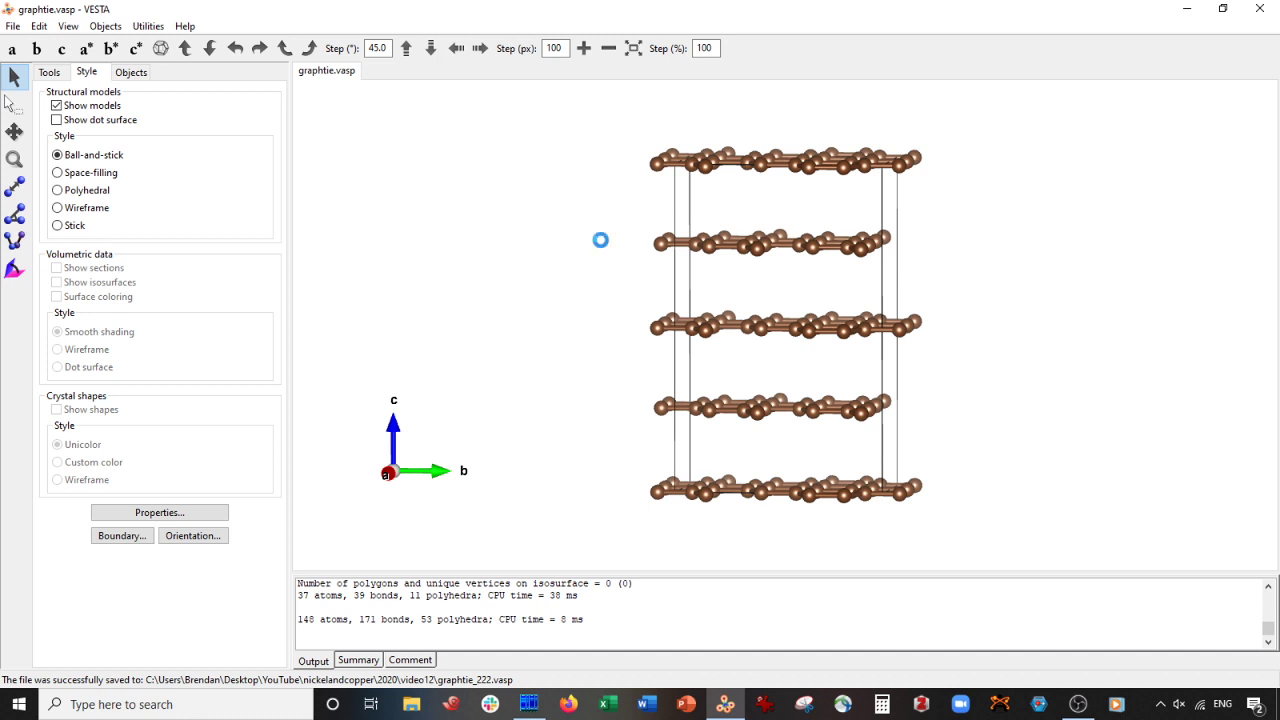
Step: Discard changes to the original file, open graphtie_222.vasp, and rotate it edge-on
key("Tab")
key("Return")
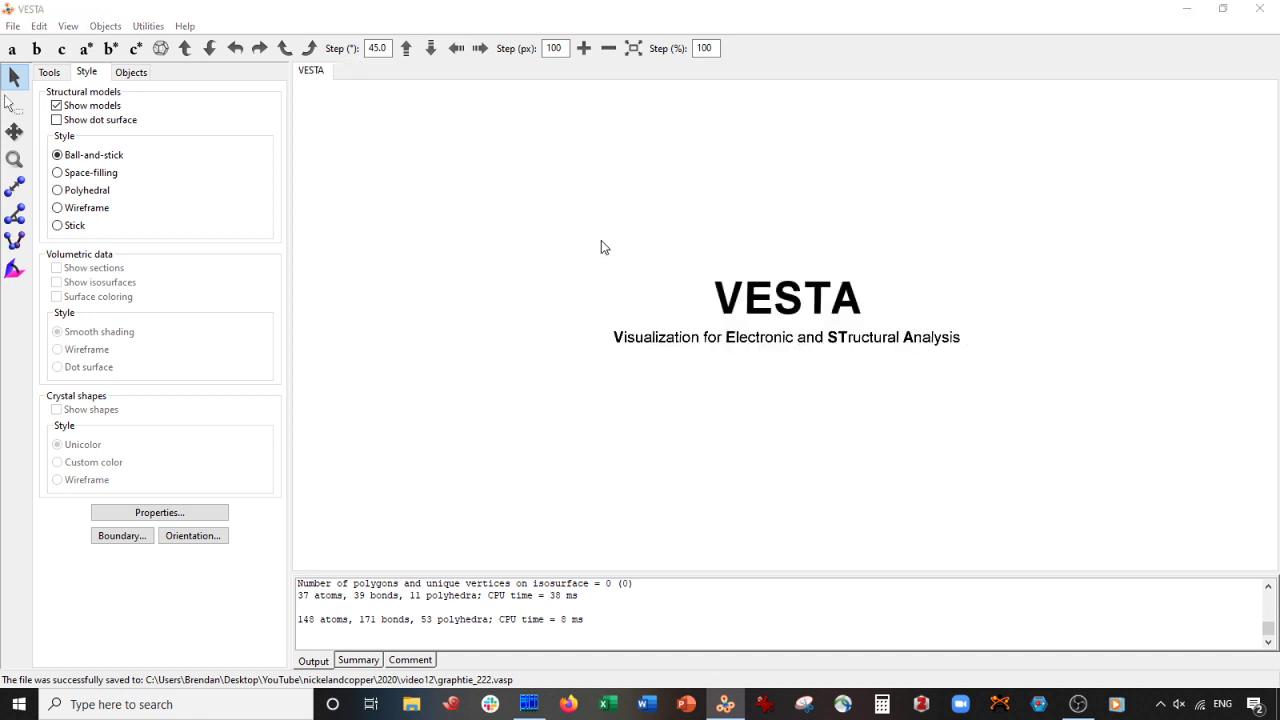
key("ctrl+o")
double_click(237, 170)
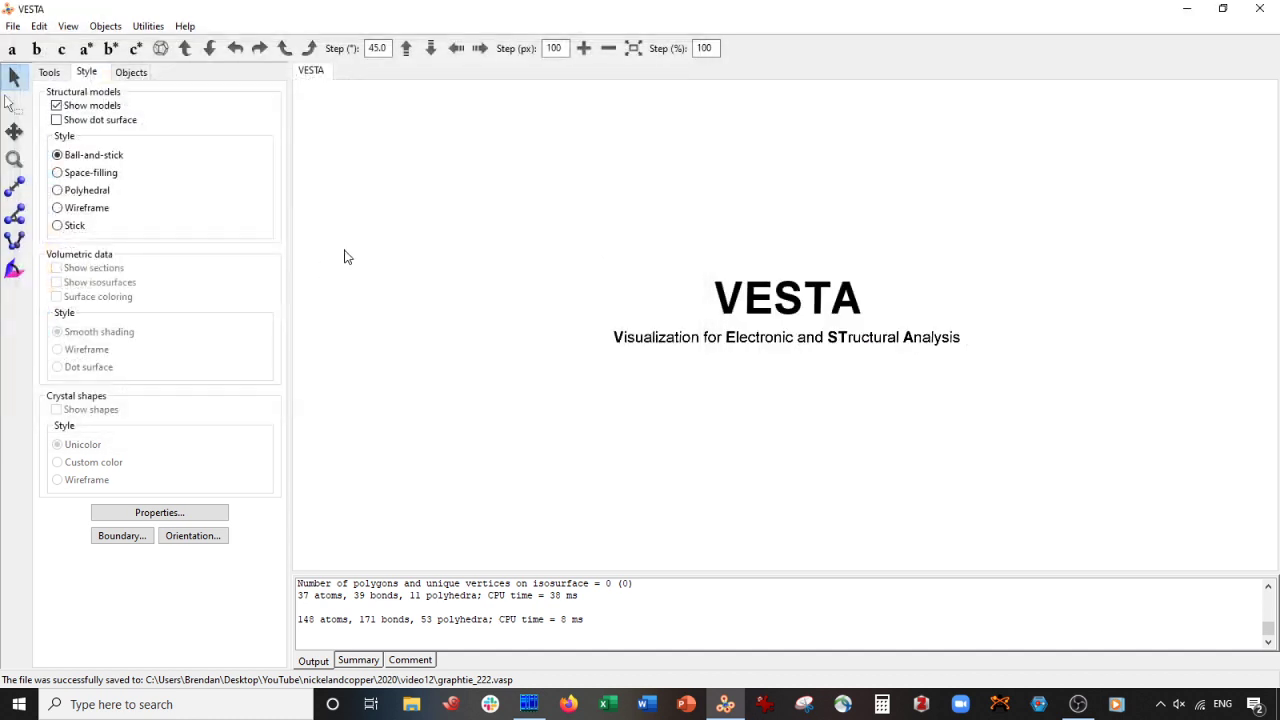
left_click_drag(649, 433, 733, 495)
left_click_drag(446, 254, 340, 183)
Step: In Structure Parameters, add a new atom site with element symbol Li
left_click(39, 26)
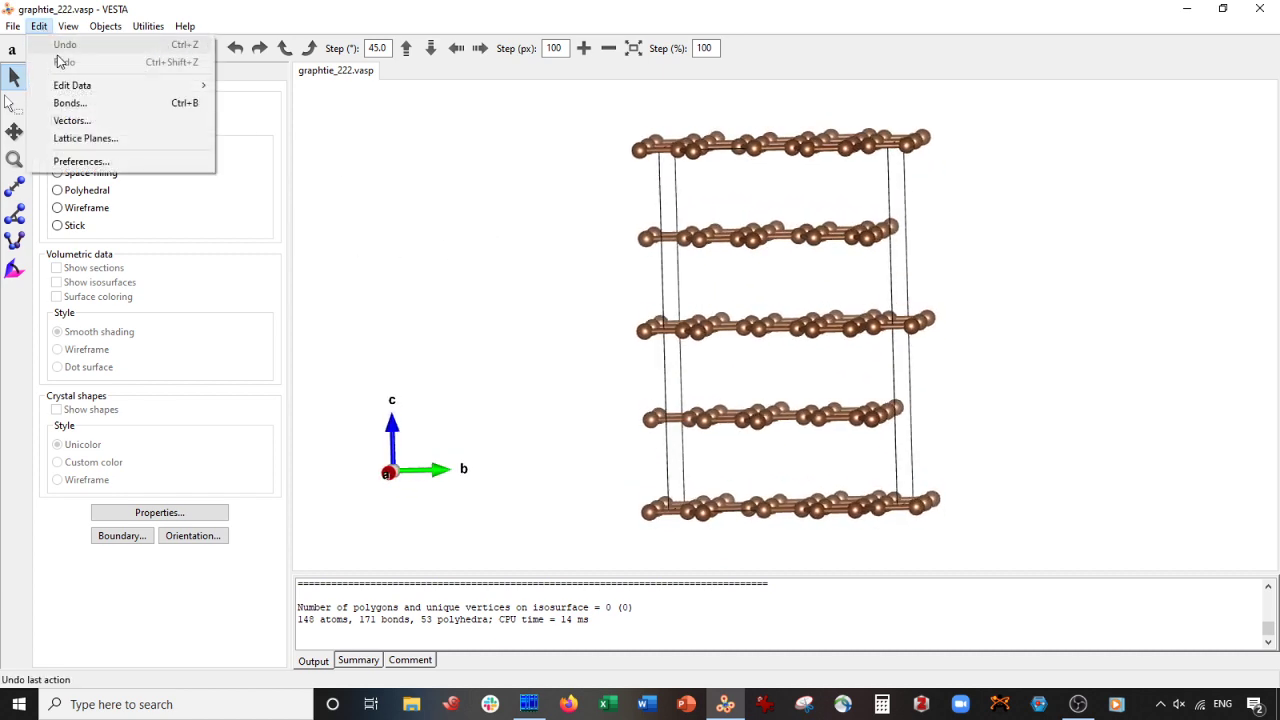
mouse_move(192, 93)
left_click(296, 121)
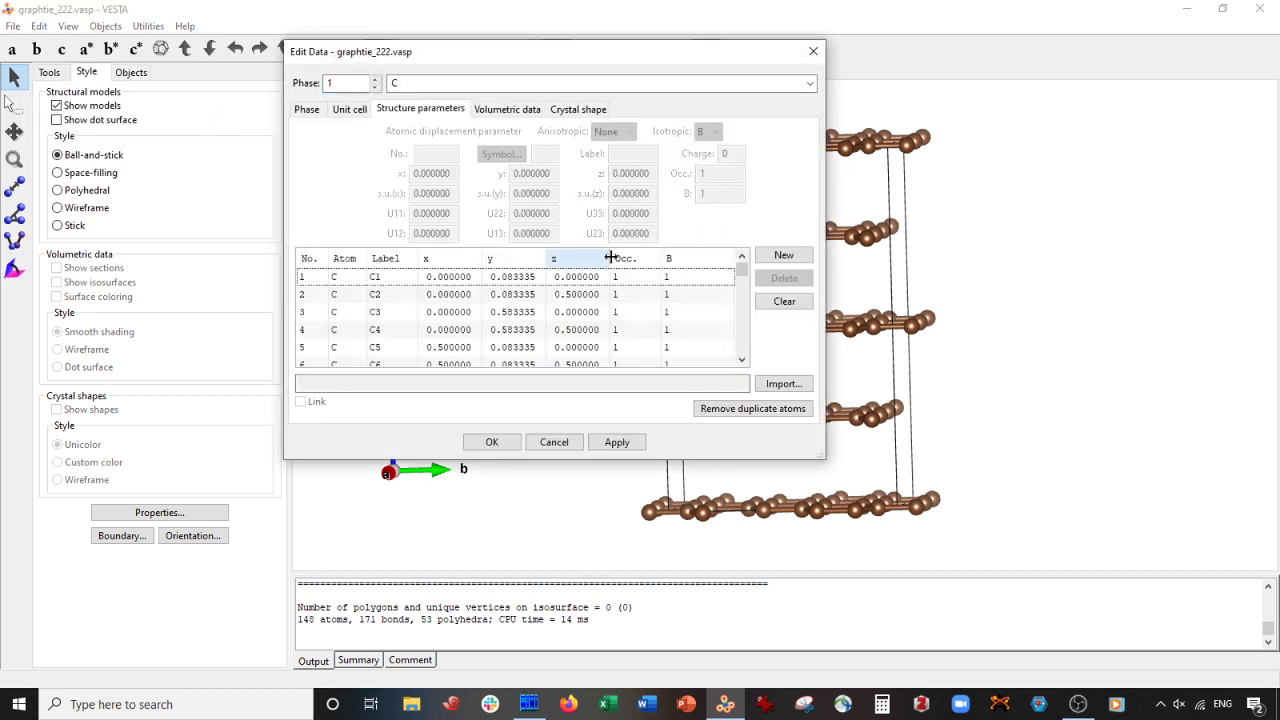
left_click(785, 255)
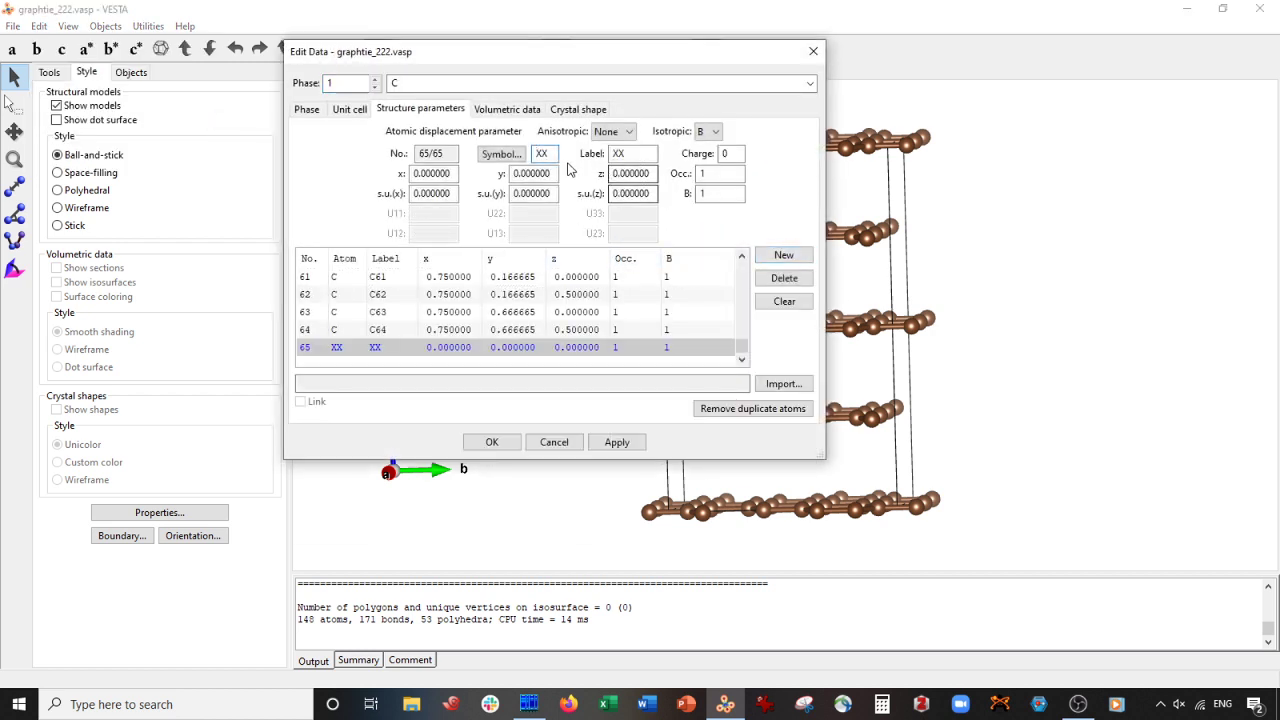
double_click(535, 154)
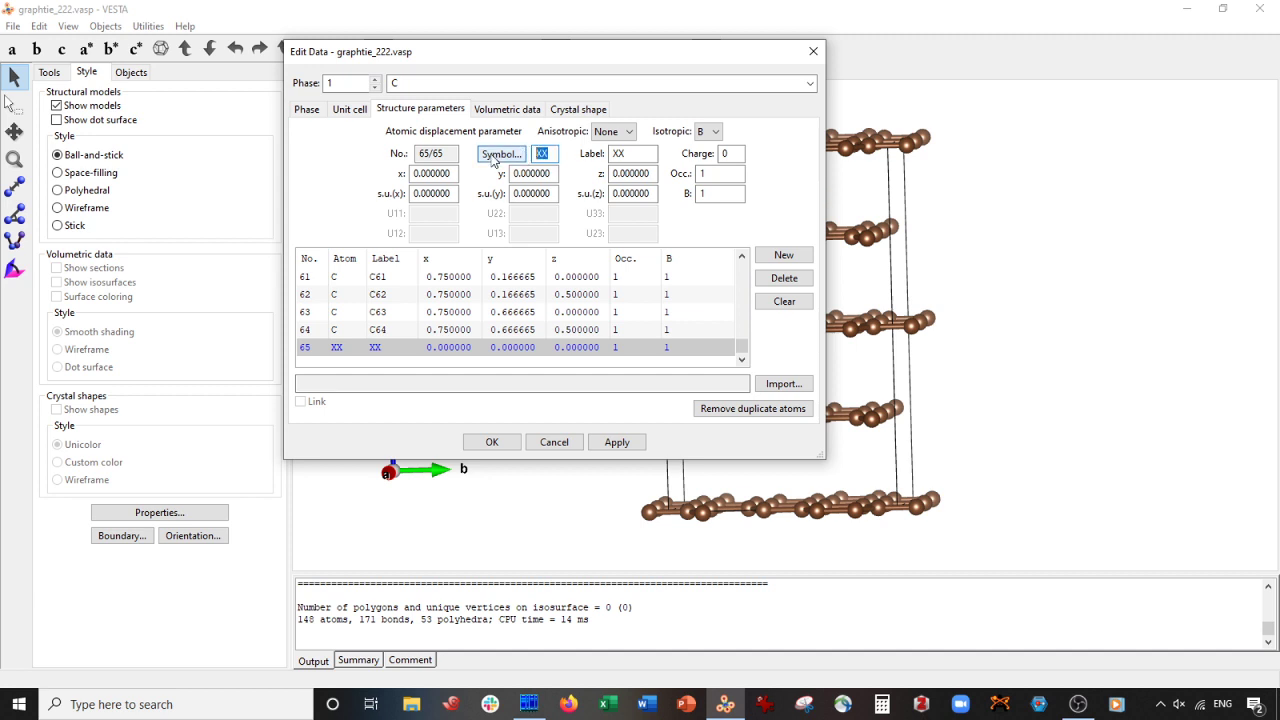
type("Li")
key("Tab")
Step: Commit the Li1 label, move the editor window aside, and reorient the supercell
left_click_drag(735, 53, 457, 60)
left_click_drag(745, 277, 800, 255)
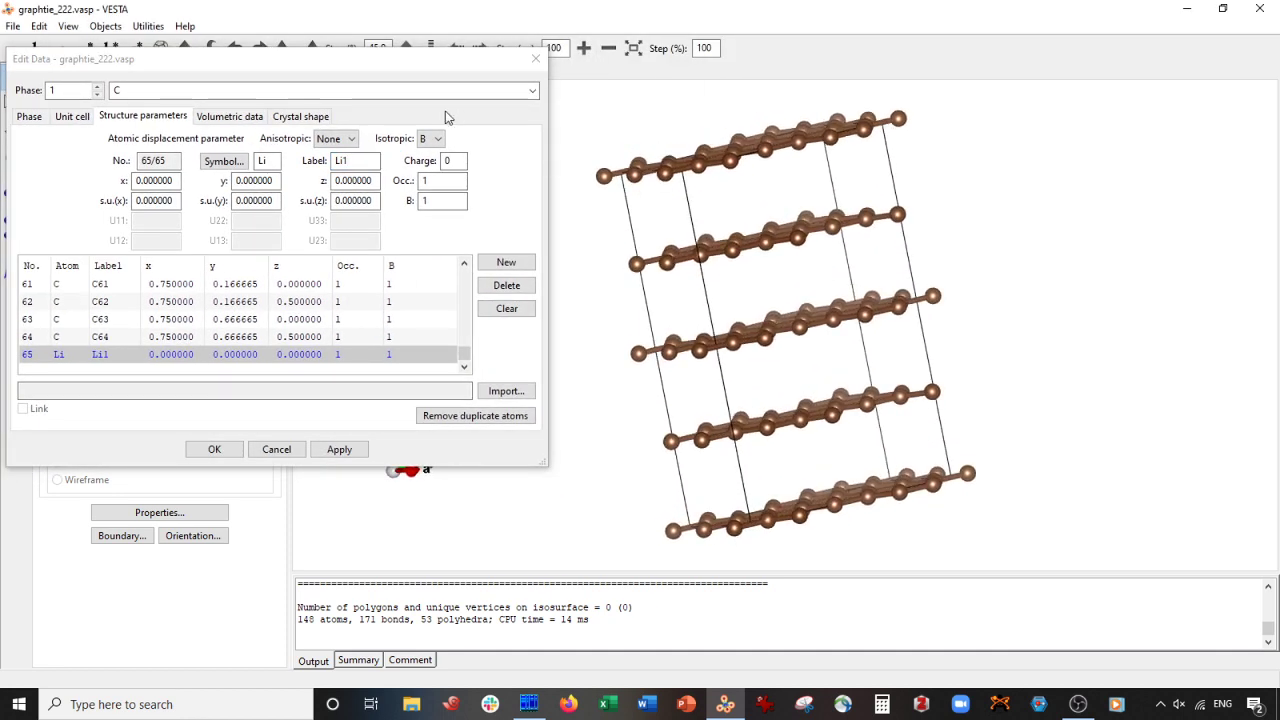
left_click_drag(462, 62, 337, 22)
left_click_drag(704, 378, 645, 383)
left_click_drag(330, 24, 274, 29)
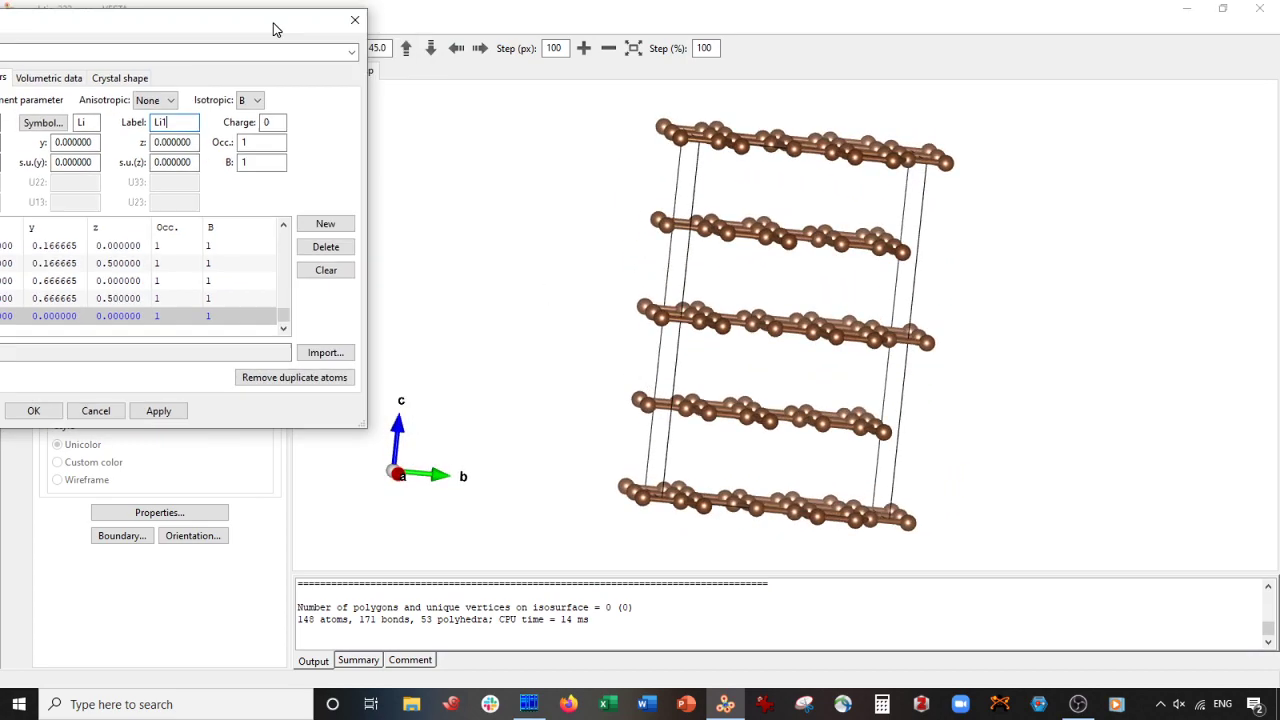
left_click_drag(530, 265, 630, 485)
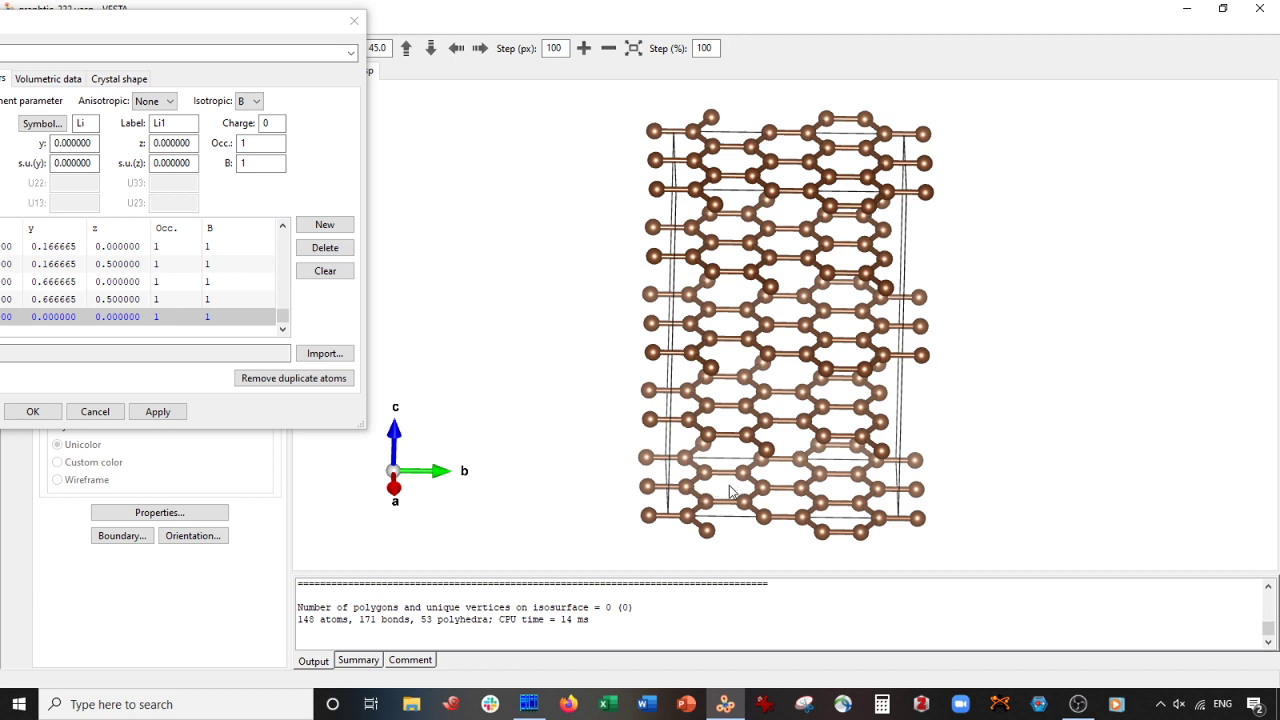
Step: Set Li1's x to 0.5 and y to 0.25 and apply
left_click_drag(228, 26, 338, 34)
left_click_drag(100, 150, 15, 153)
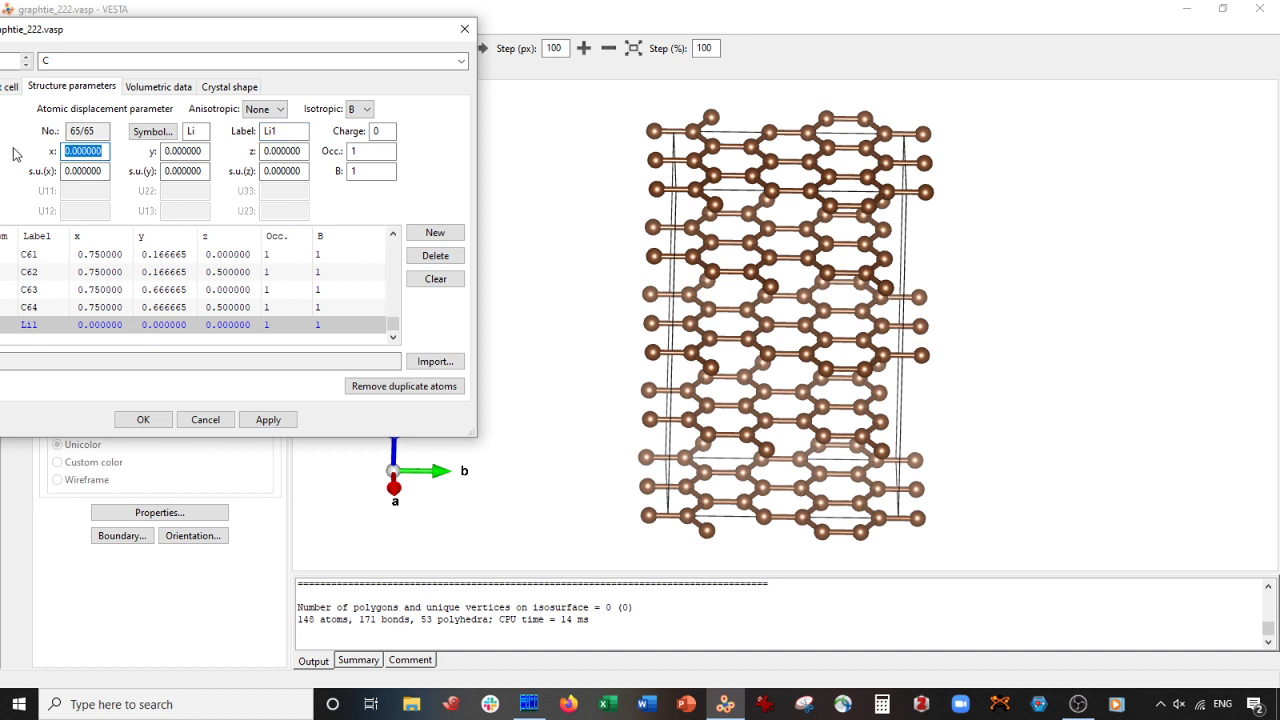
type("0.5")
key("Tab")
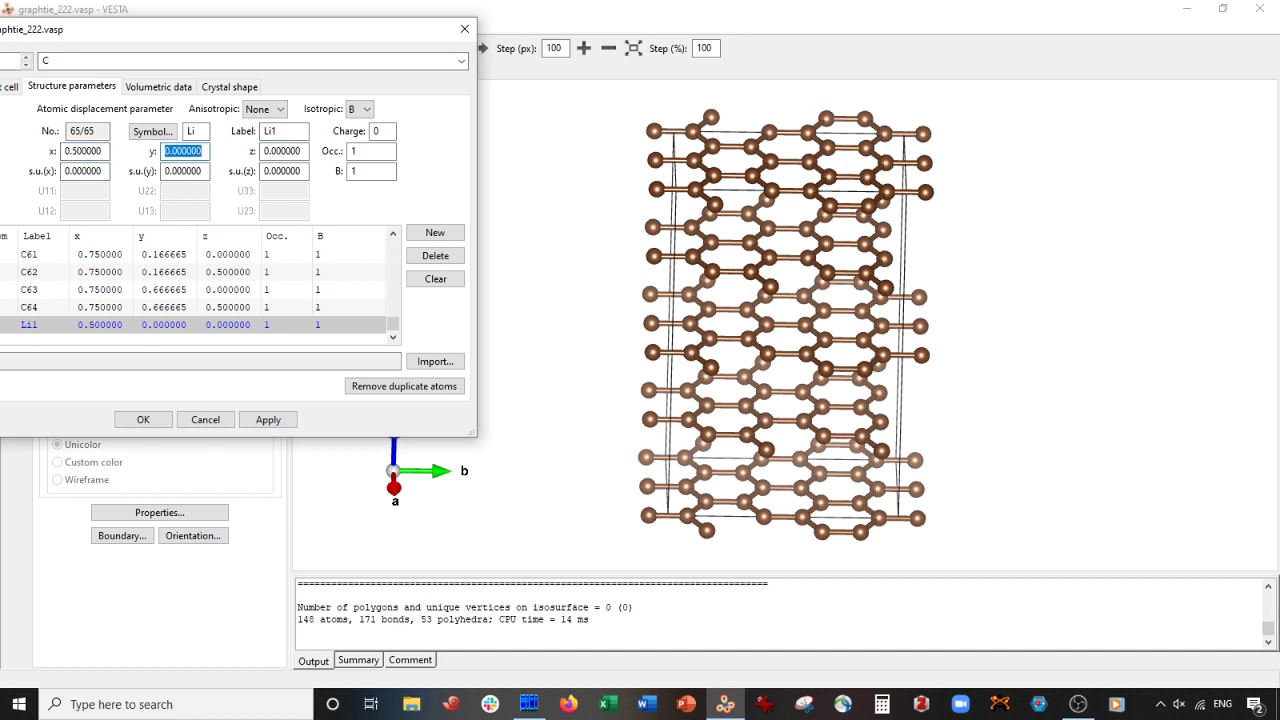
type("0.25")
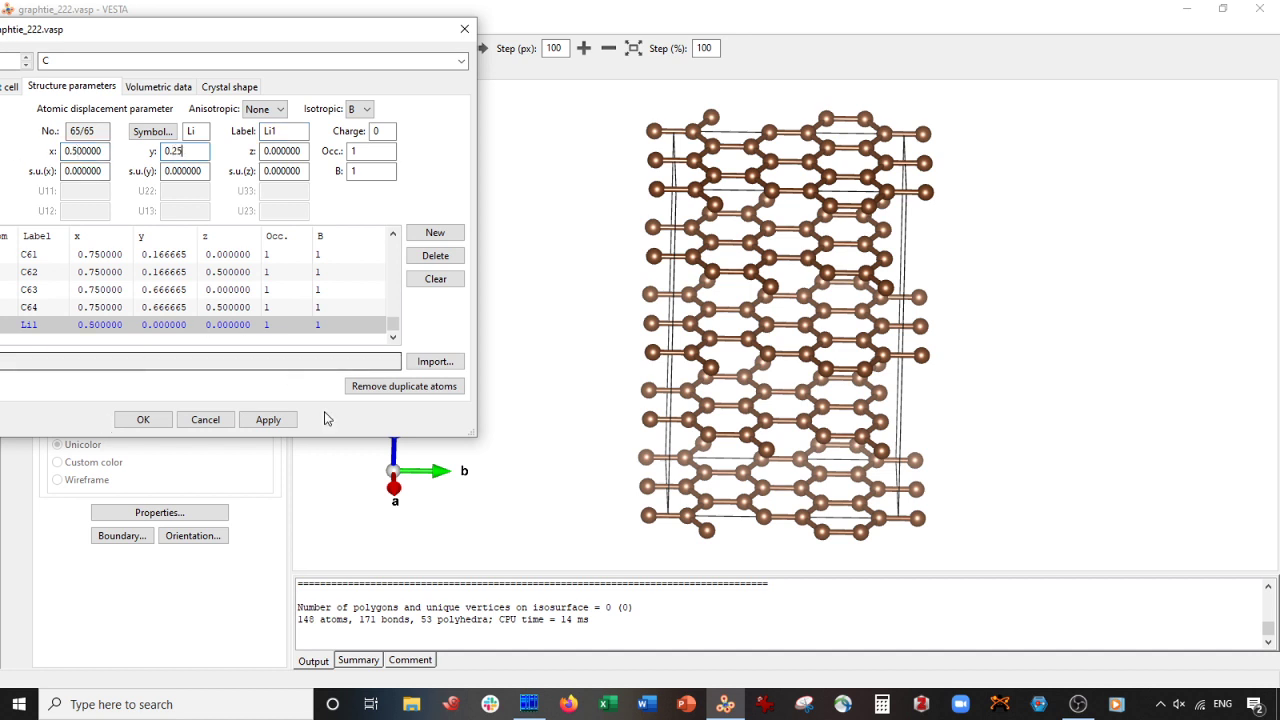
left_click(268, 420)
left_click_drag(614, 457, 608, 446)
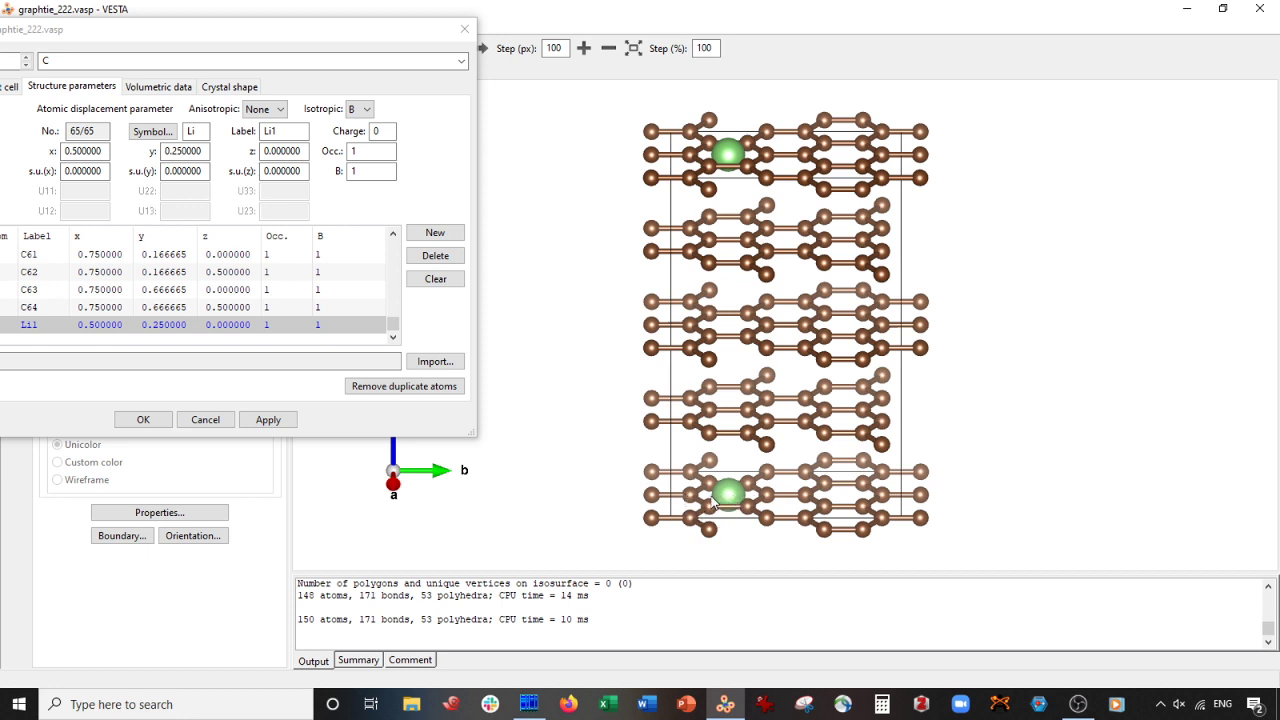
Step: Try Li1 z values of 0.03 and 0.5, checking its position edge-on
left_click(299, 150)
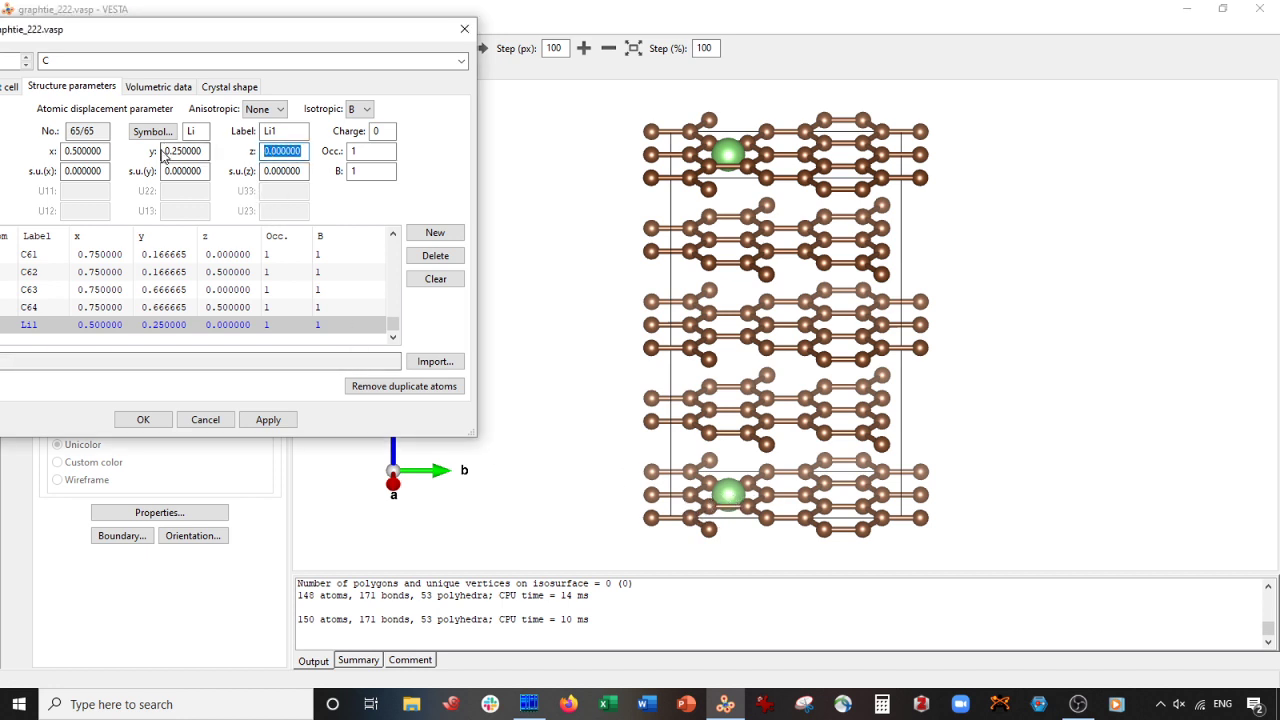
type("0.0")
type("3")
left_click(268, 419)
left_click_drag(598, 434, 748, 412)
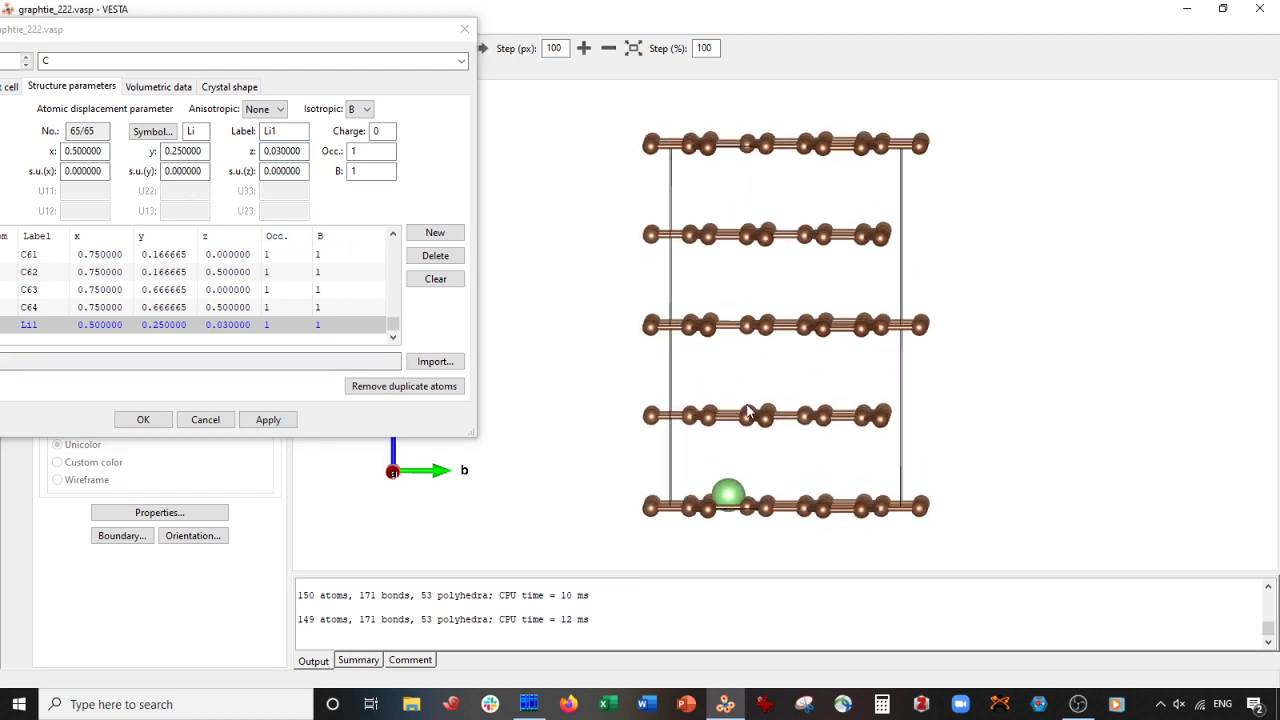
left_click_drag(281, 152, 317, 154)
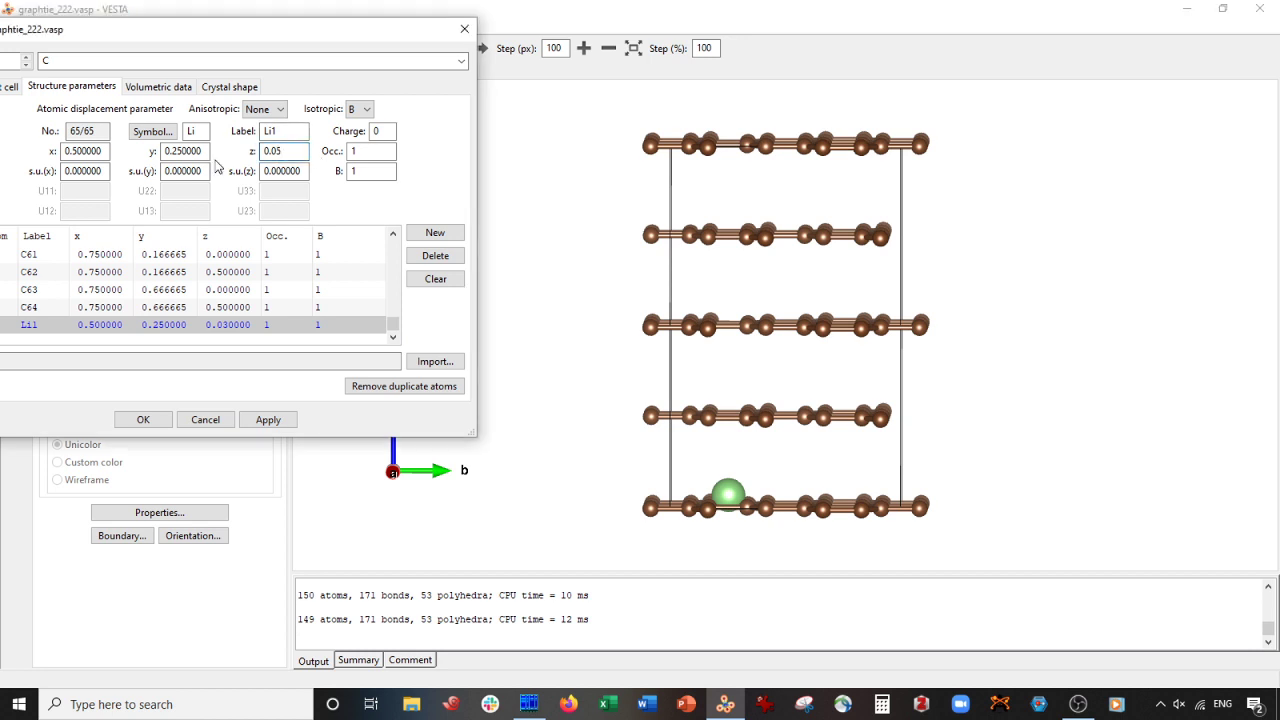
key("ctrl+a")
key("BackSpace")
type("0.5")
left_click(275, 419)
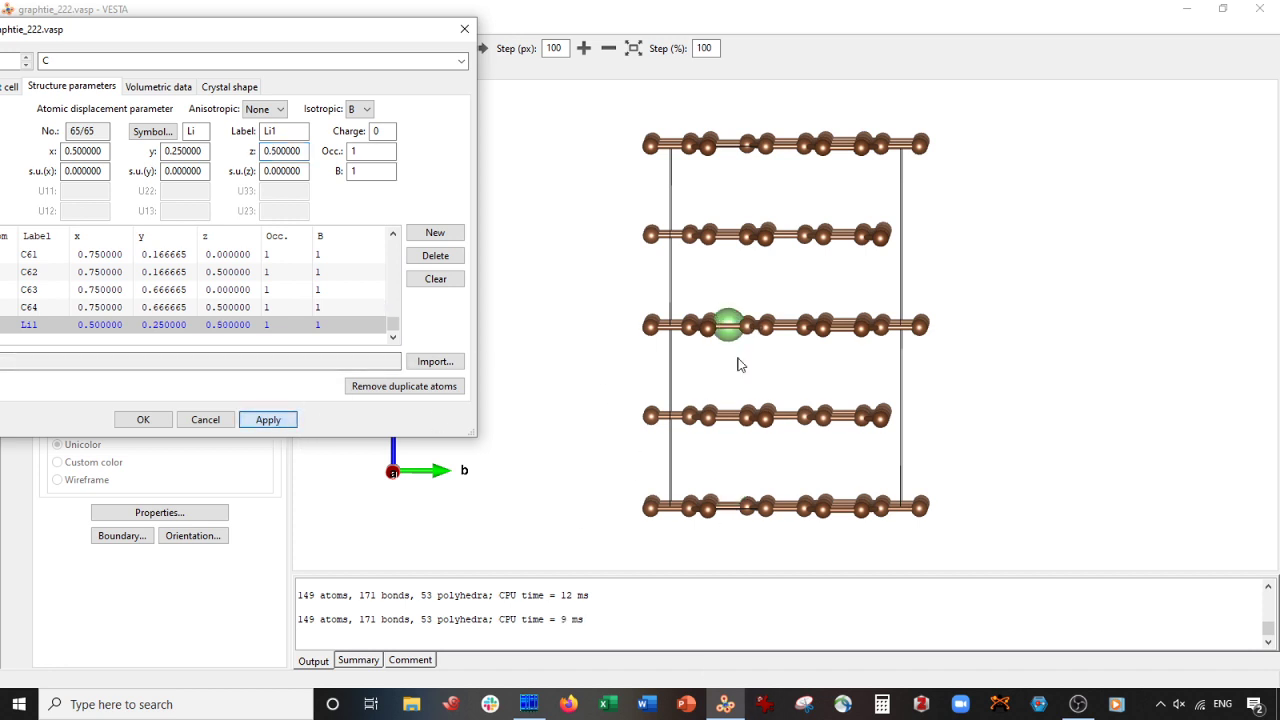
left_click_drag(738, 365, 738, 395)
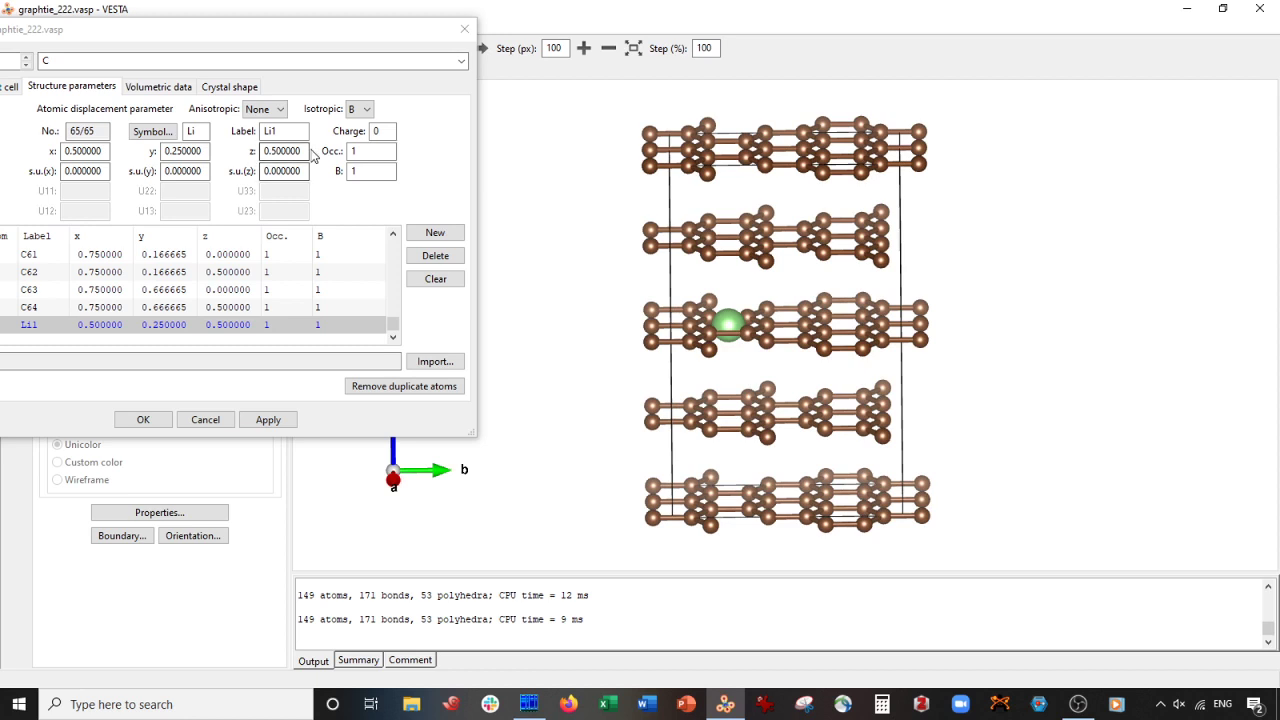
Step: Set Li1's z to 0.1 and apply the final coordinates
left_click(232, 150)
type("0.1")
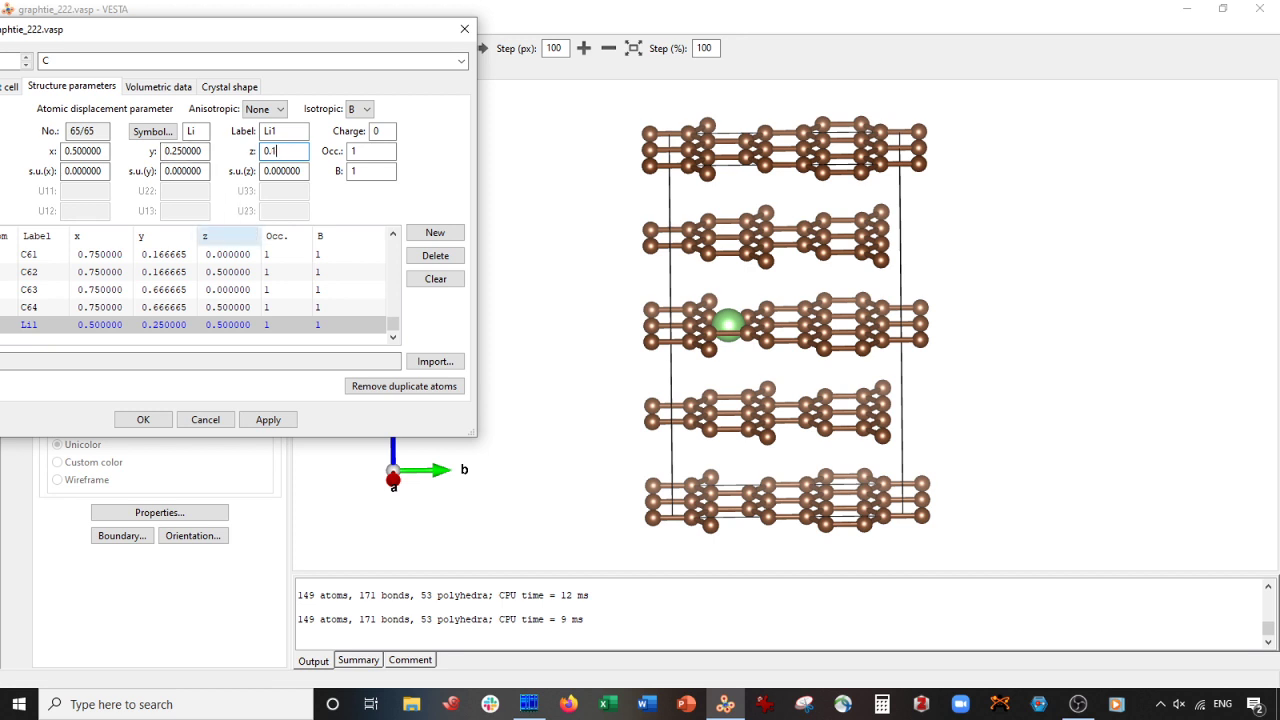
left_click(270, 419)
left_click_drag(691, 449, 692, 418)
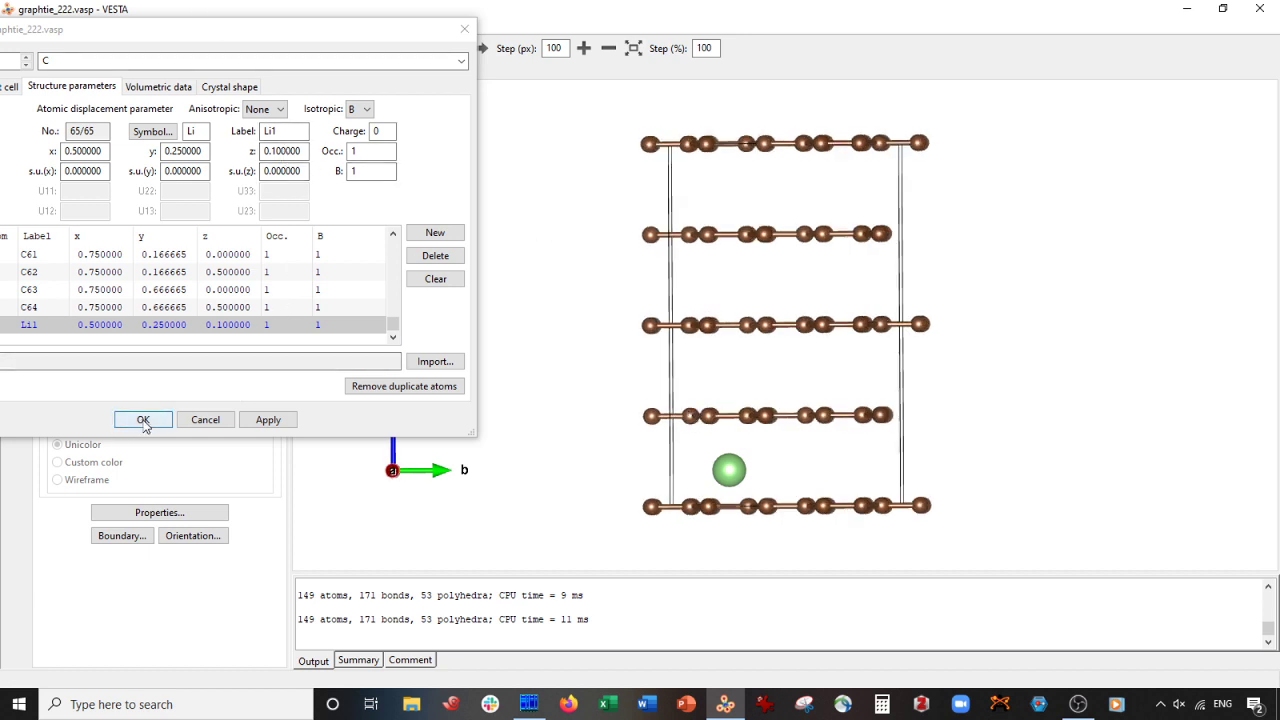
left_click(266, 420)
Step: Close the atom editor, preview the atoms as space-filling spheres, then restore ball-and-stick
left_click(145, 420)
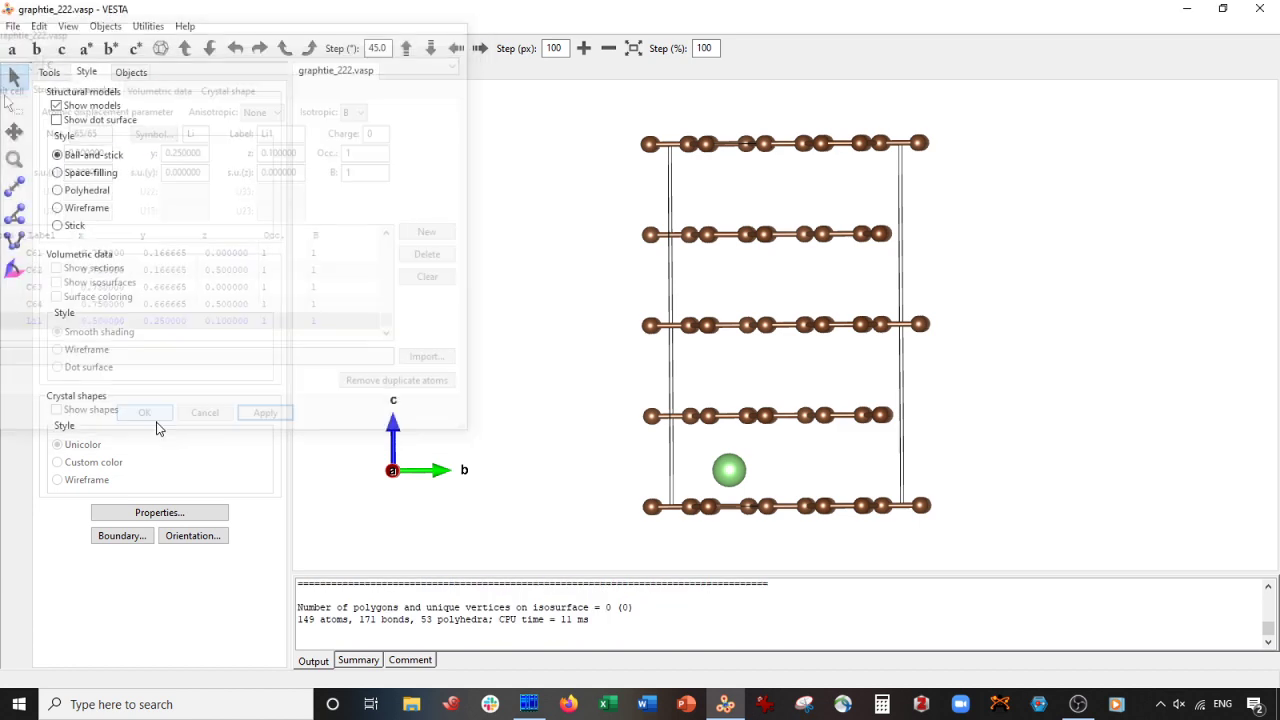
left_click(71, 172)
left_click_drag(564, 334, 588, 353)
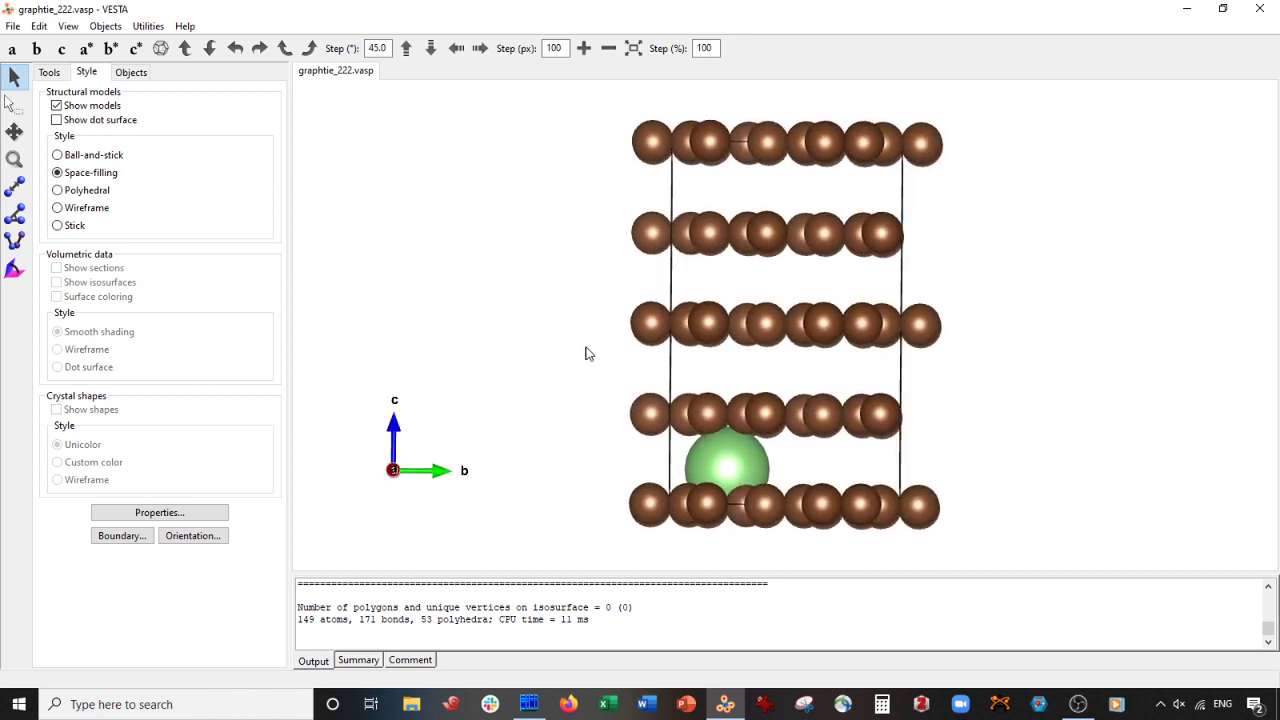
left_click(108, 158)
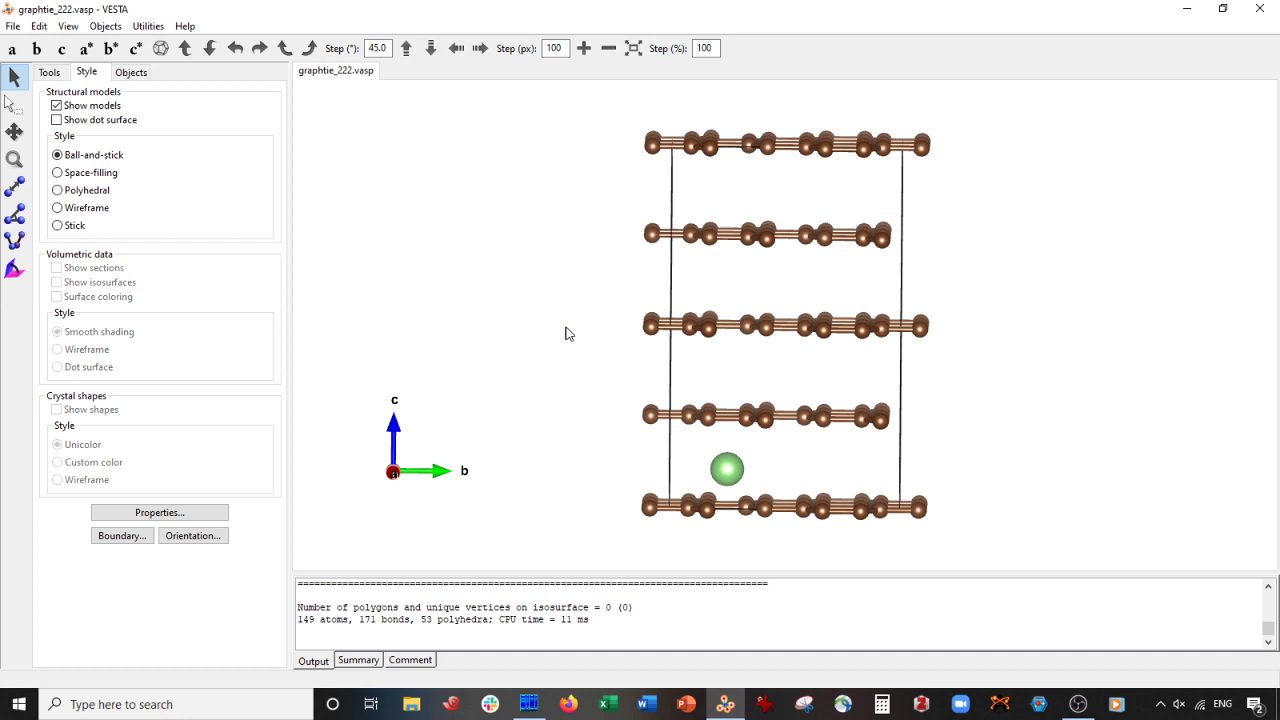
left_click(68, 26)
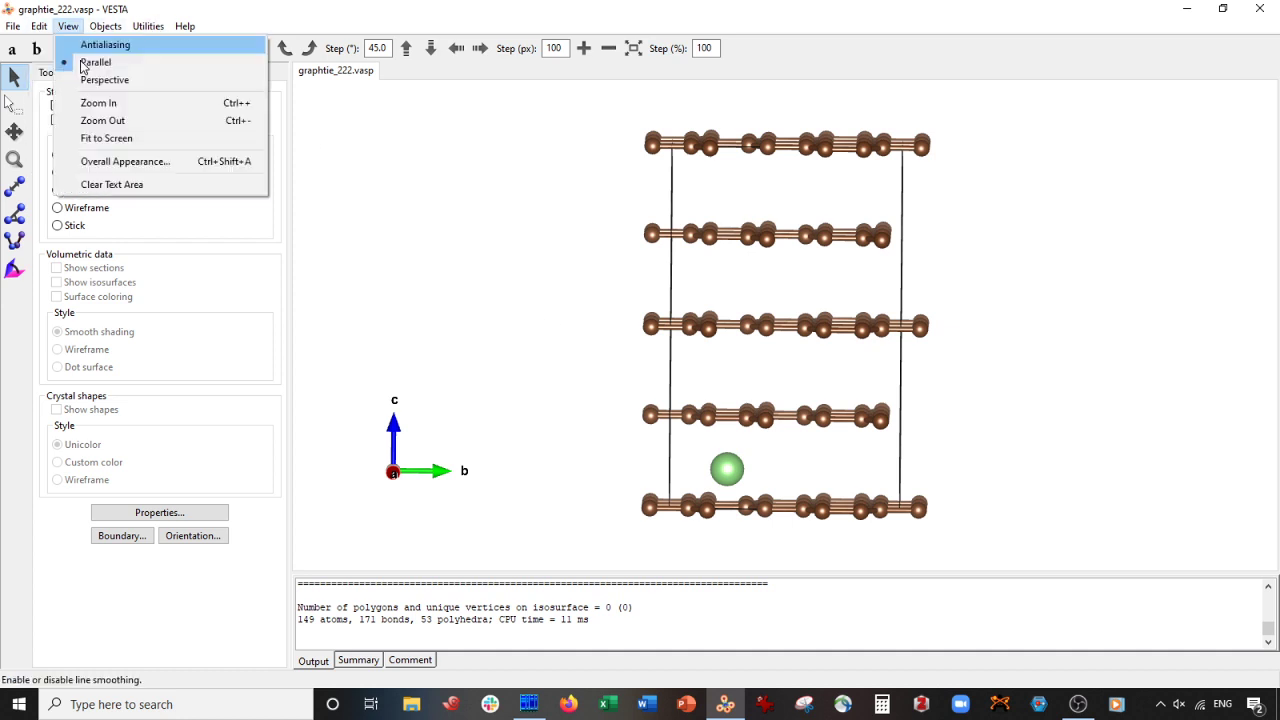
Step: Copy Li1 into a new atom Li2 at 0.5, 0.75, 0.1 and apply it
mouse_move(44, 34)
mouse_move(80, 86)
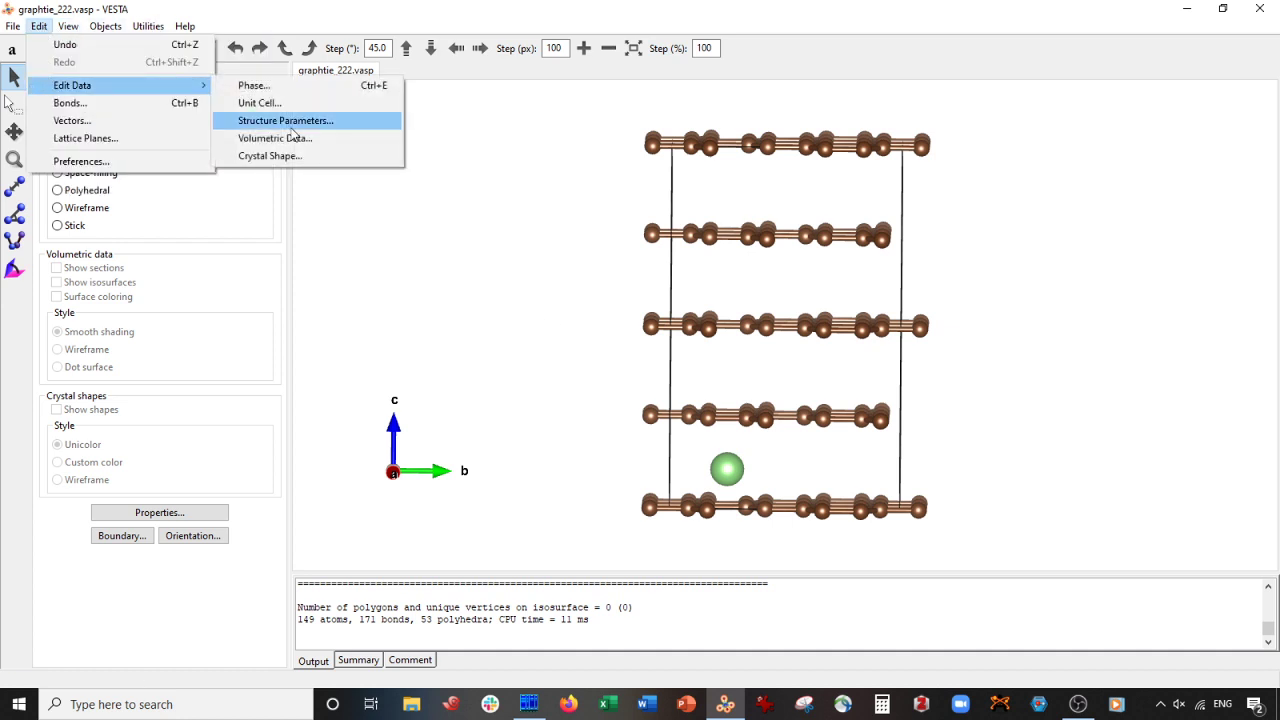
left_click(371, 120)
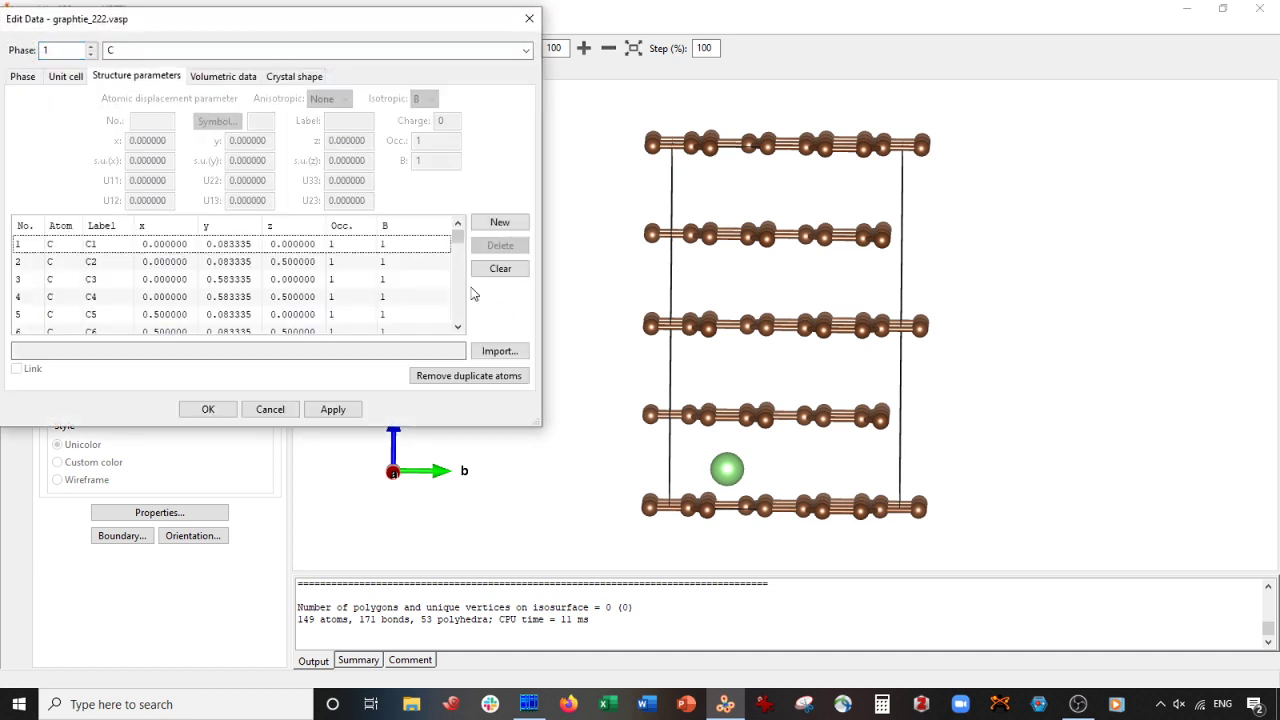
left_click_drag(457, 237, 464, 338)
left_click(170, 314)
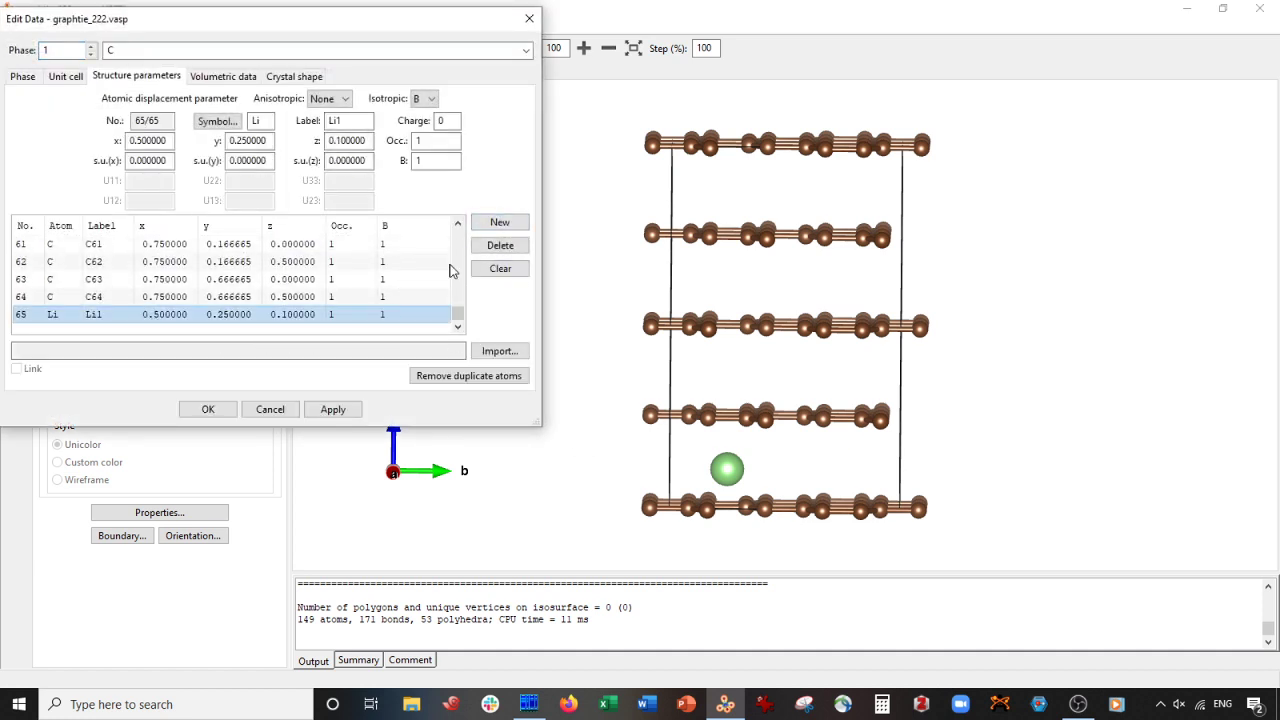
left_click_drag(660, 430, 692, 448)
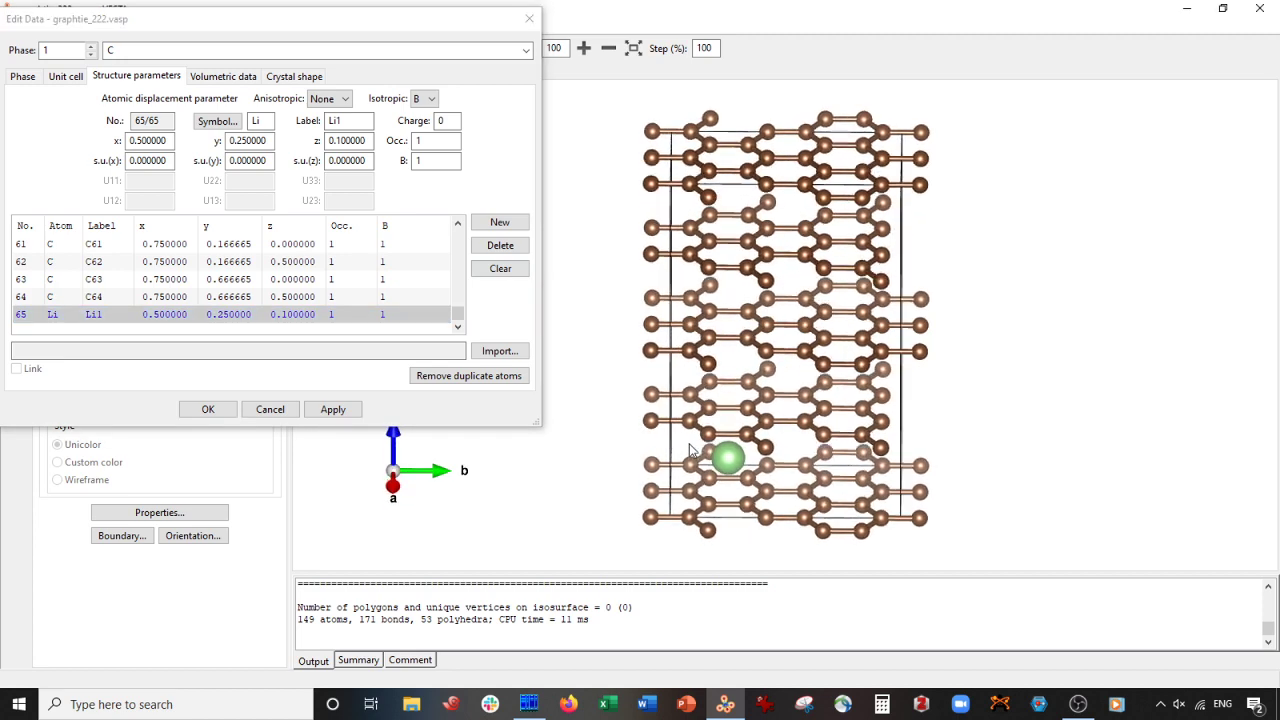
left_click_drag(756, 548, 786, 526)
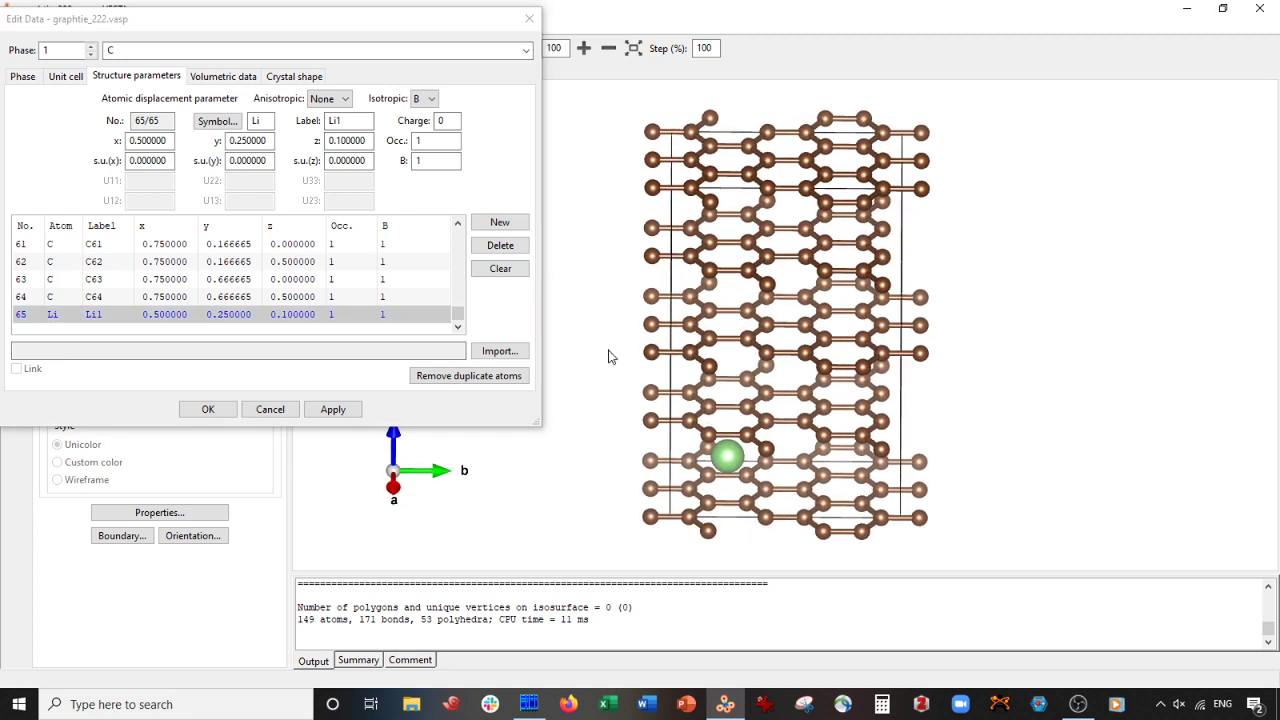
left_click(499, 224)
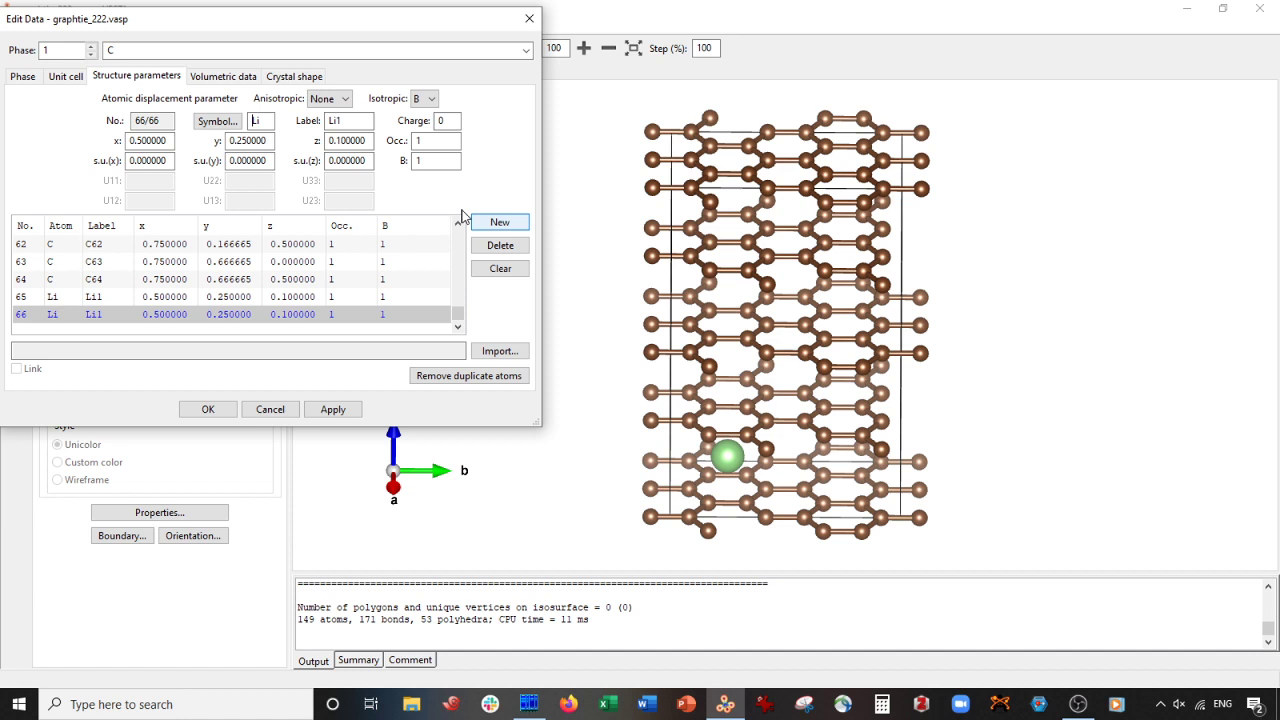
left_click(353, 121)
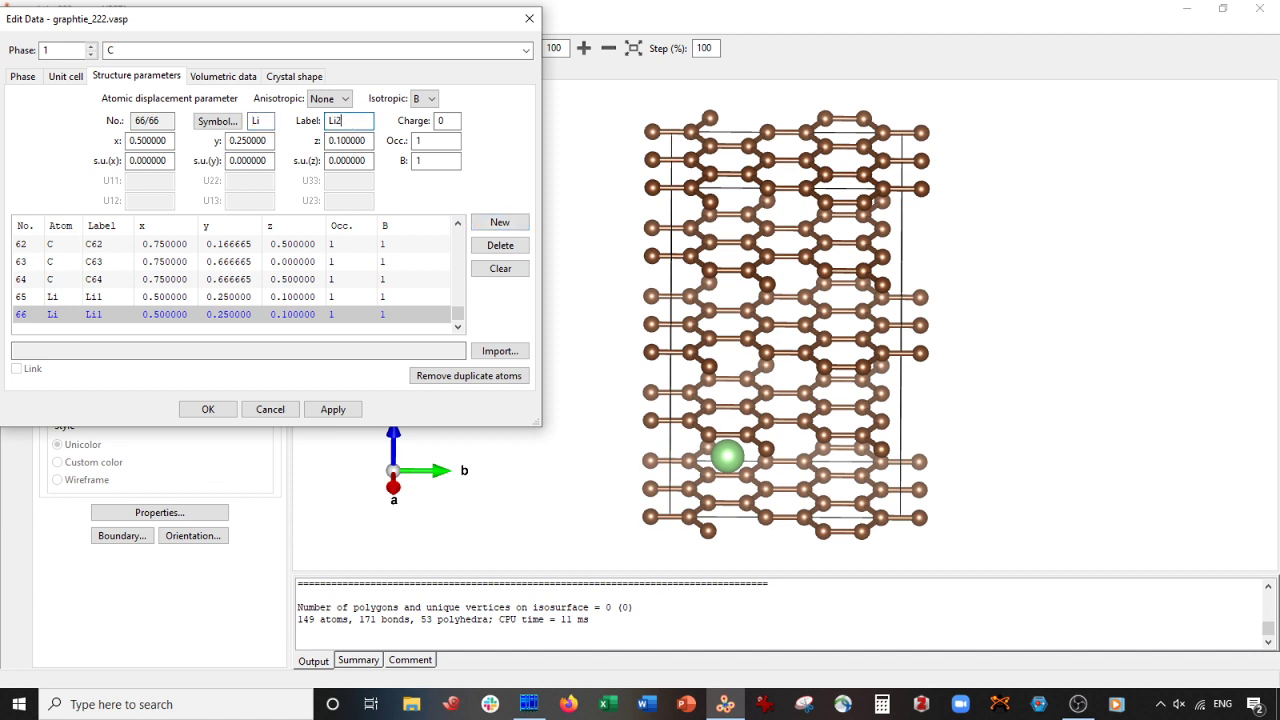
left_click(241, 140)
left_click(335, 409)
mouse_move(690, 436)
left_mouse_down()
mouse_move(702, 434)
mouse_move(697, 454)
left_mouse_up()
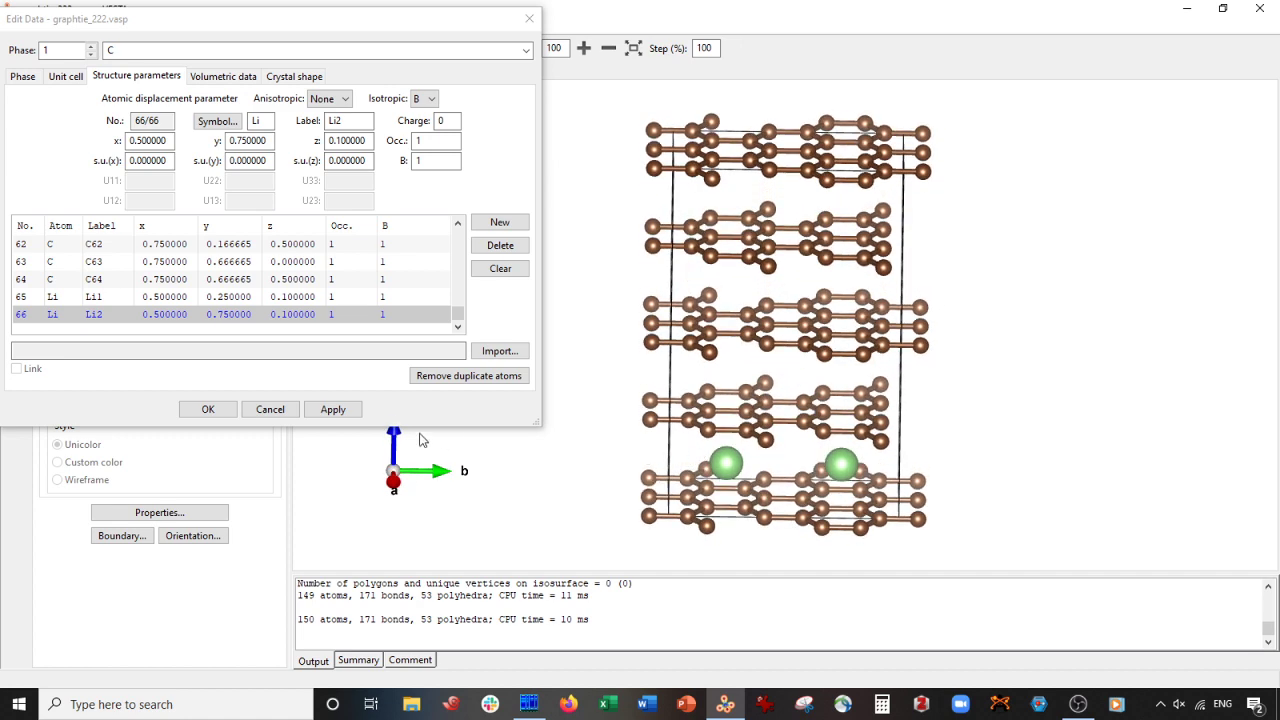
Step: Add two new atom sites, 67 and 68, labelled Li3 and Li4
left_click(500, 223)
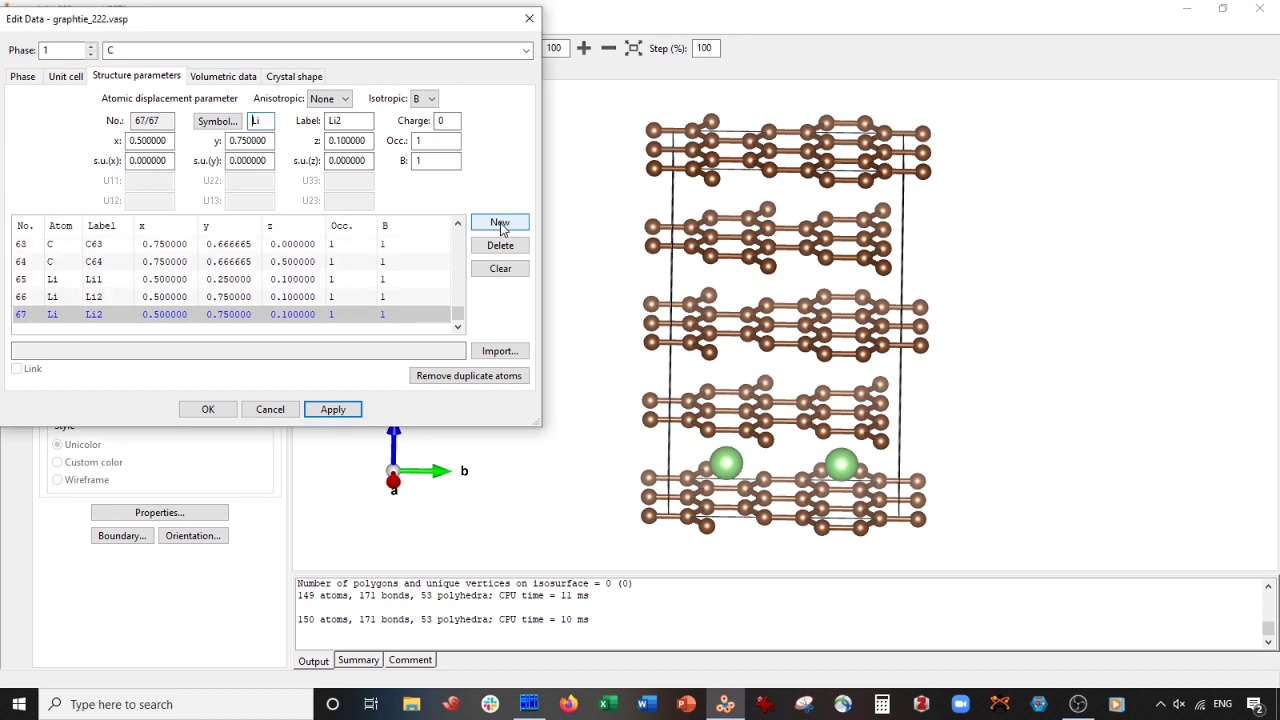
left_click(501, 224)
left_click(107, 297)
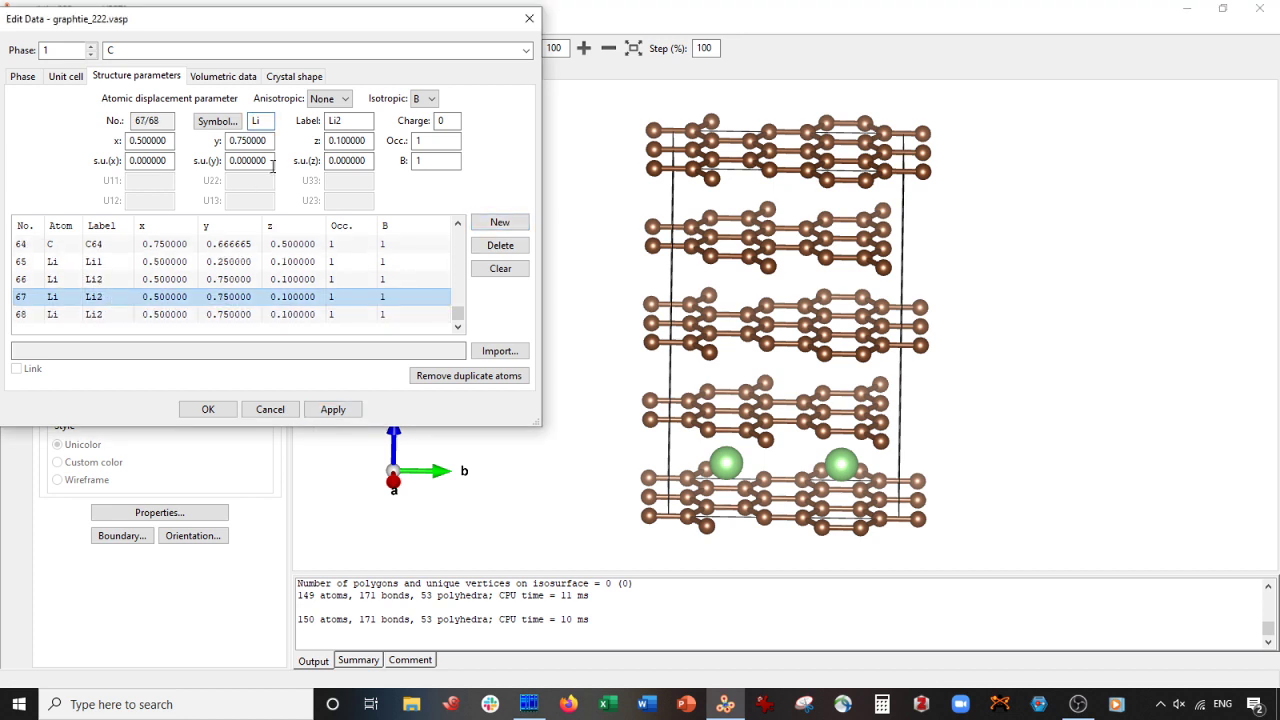
left_click(361, 120)
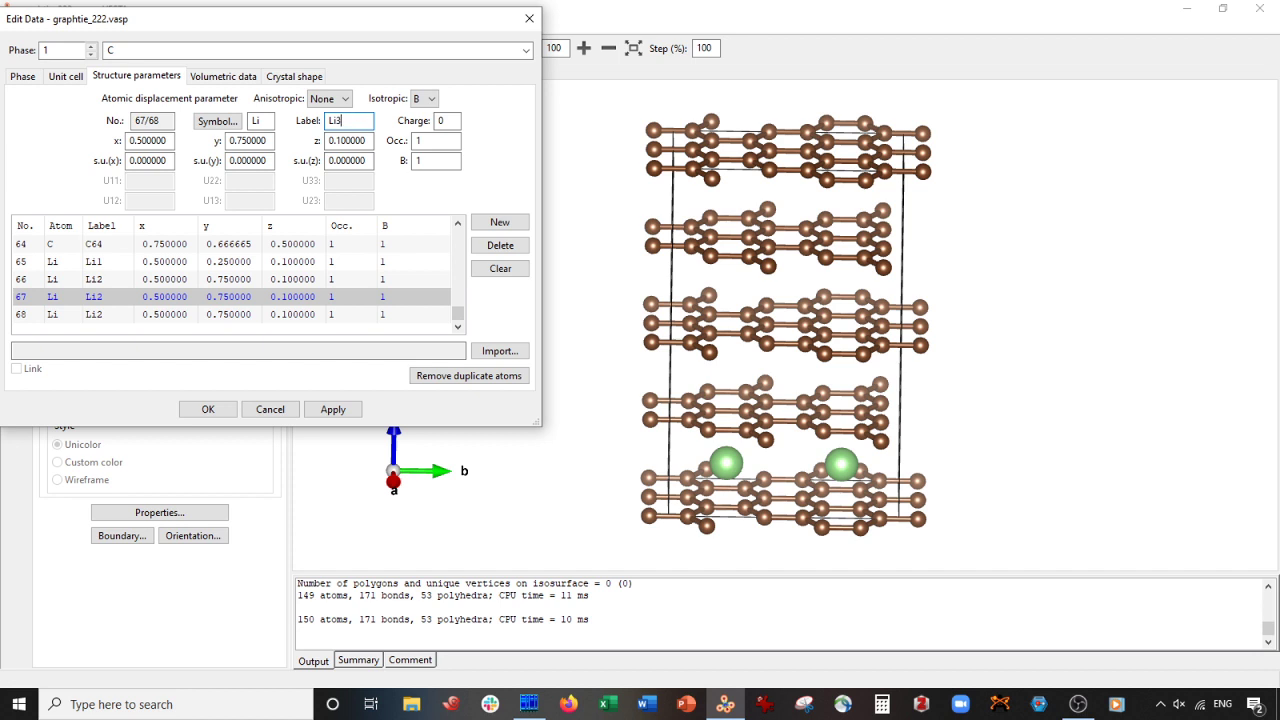
left_click(242, 314)
left_click(363, 121)
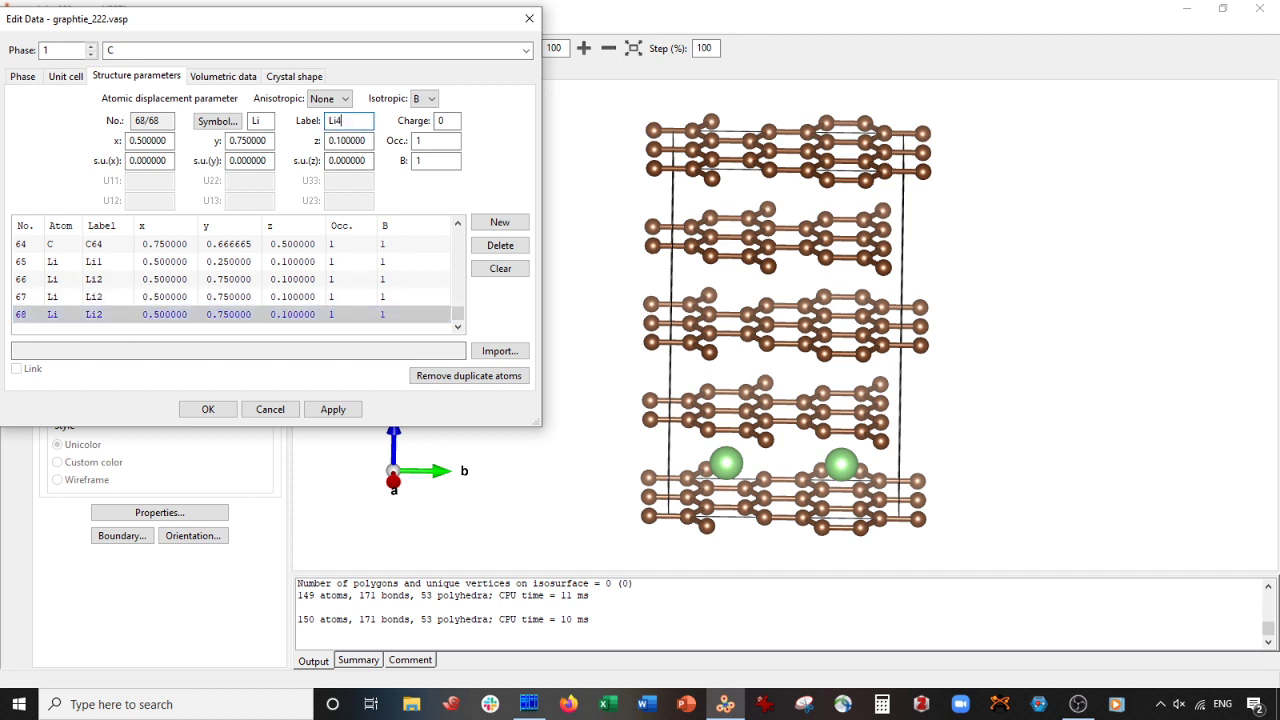
type("4")
Step: Set Li3's z coordinate to 0.6 and apply
left_click(172, 297)
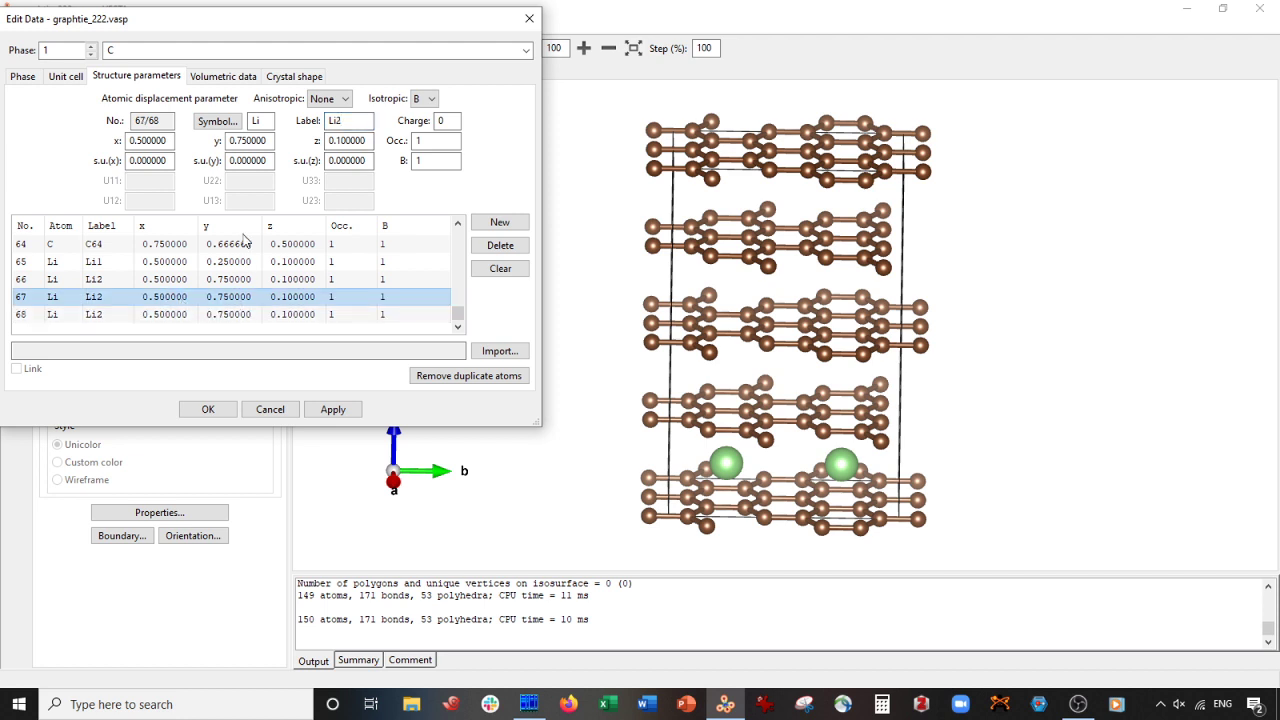
left_click(345, 142)
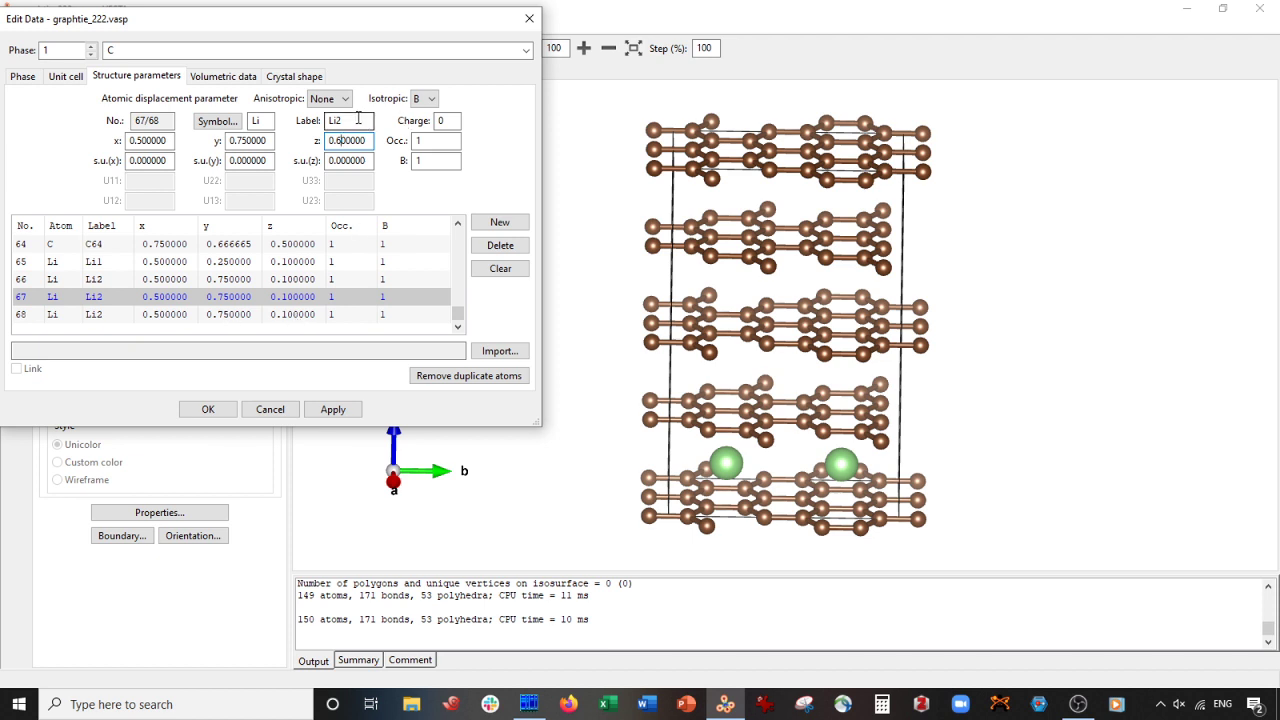
left_click(365, 120)
type("3")
left_click(333, 409)
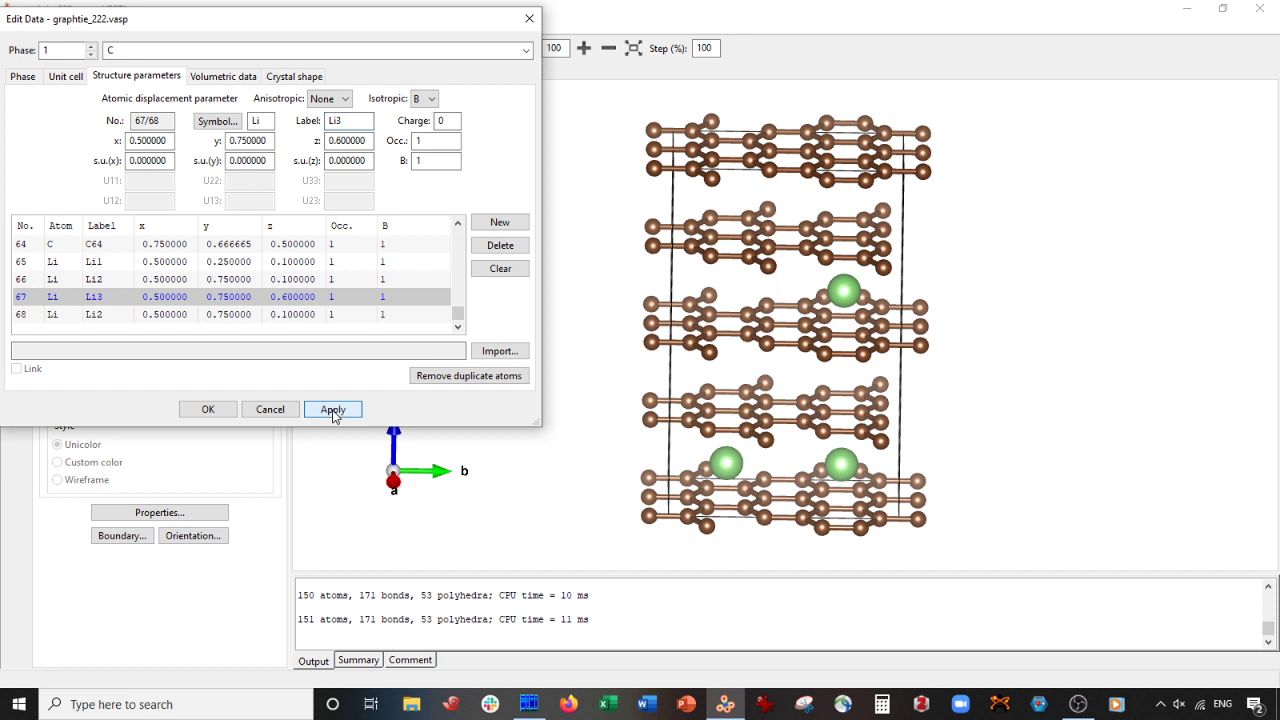
Step: Give Li4 z 0.6 and y 0.25, apply, and check its placement
left_click(240, 316)
left_click(356, 121)
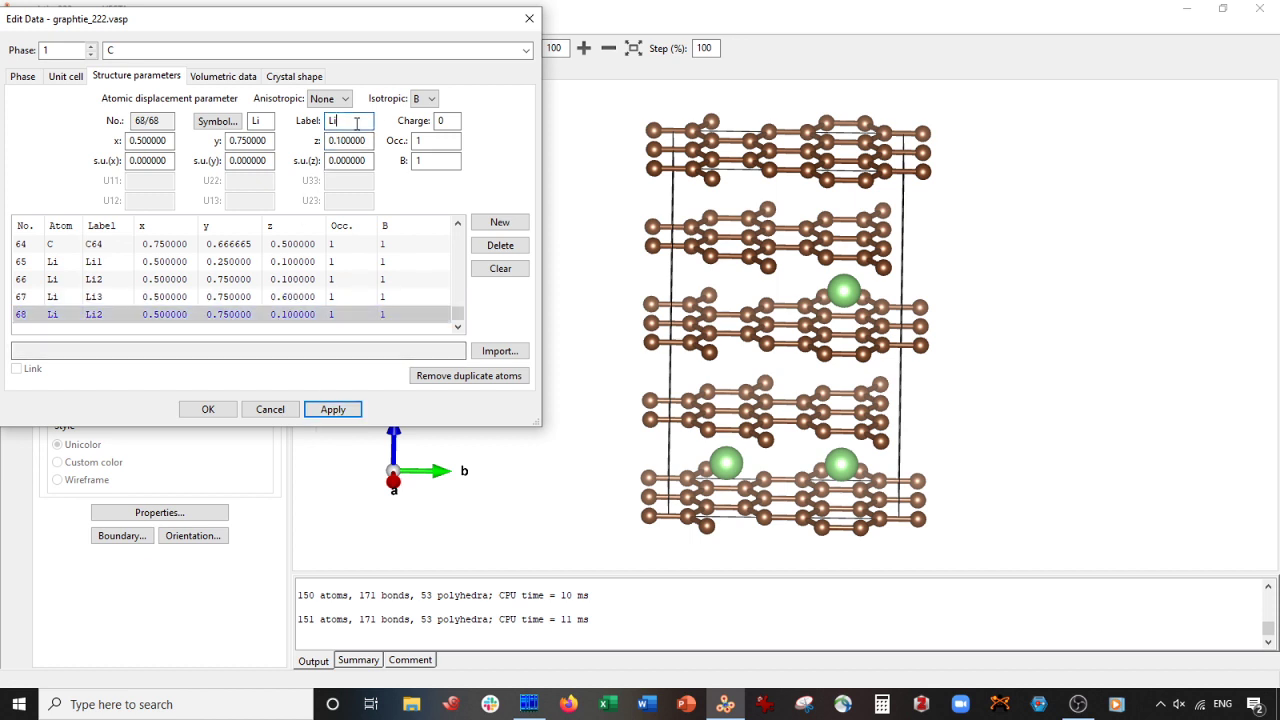
left_click(341, 140)
left_click(333, 409)
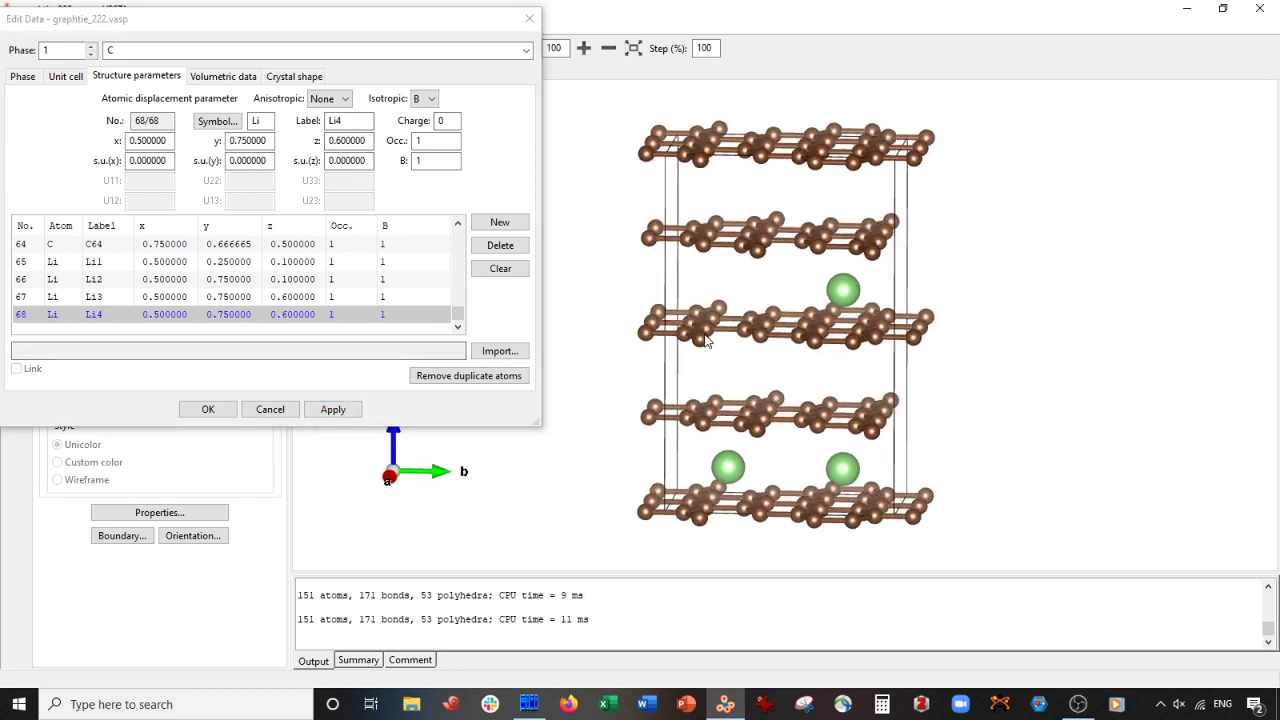
left_click_drag(655, 322, 692, 328)
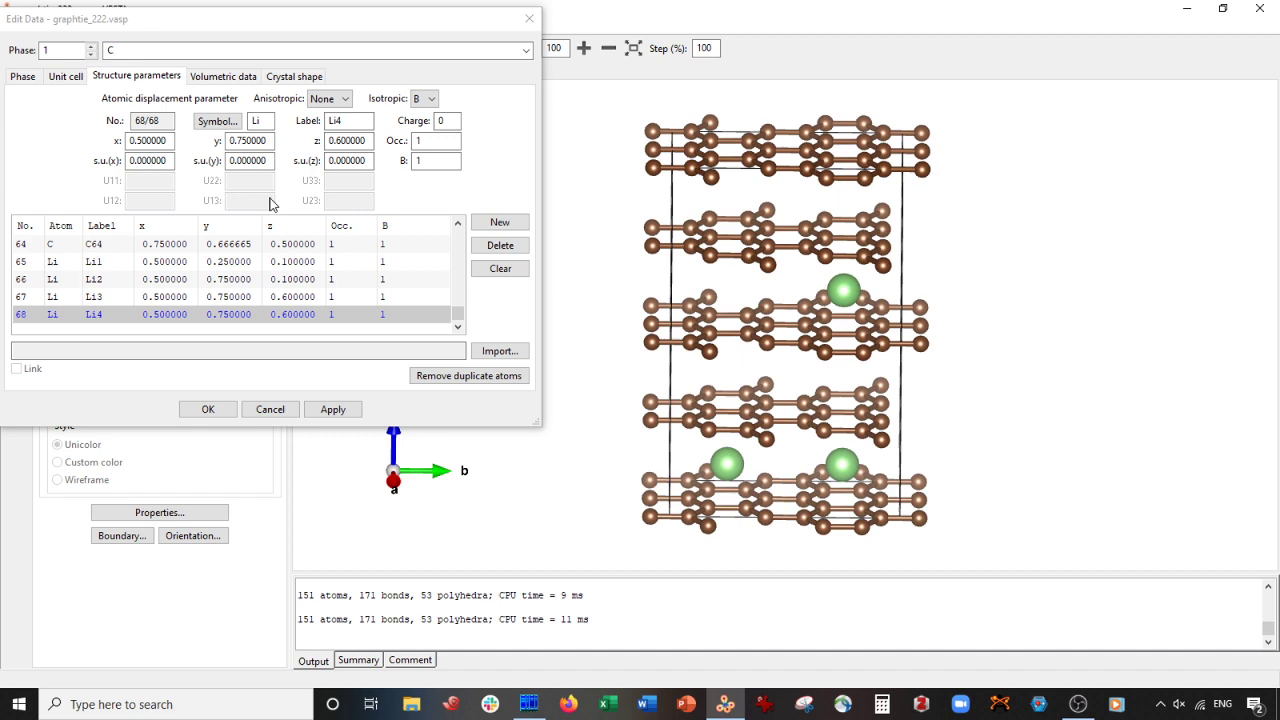
left_click(242, 140)
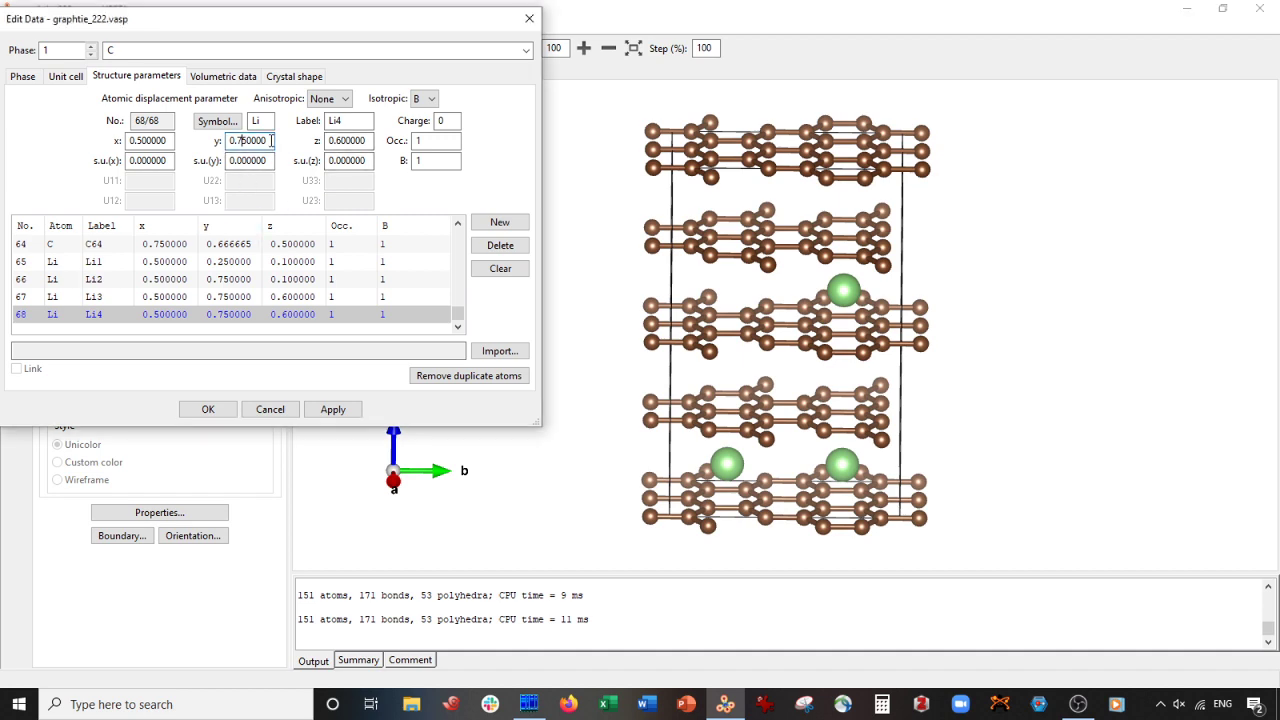
left_click(333, 409)
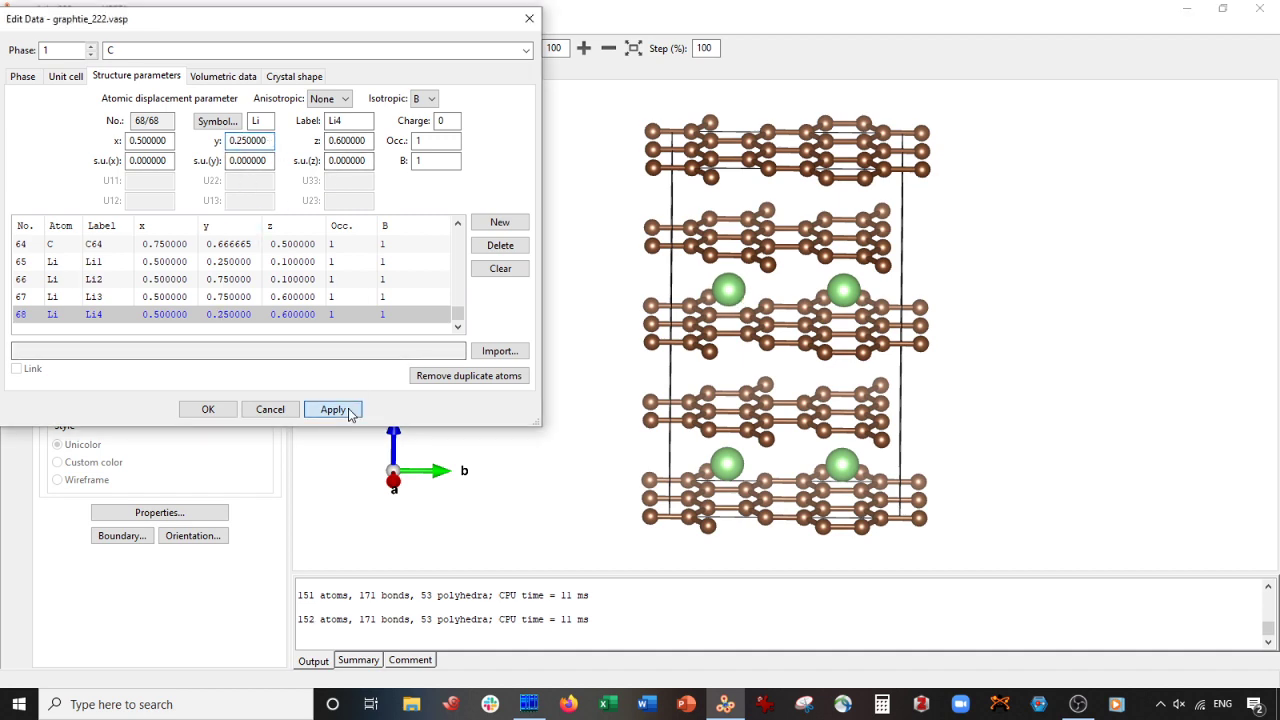
left_click(783, 325)
mouse_move(783, 325)
left_mouse_down()
mouse_move(830, 340)
mouse_move(805, 345)
mouse_move(787, 330)
mouse_move(787, 345)
left_mouse_up()
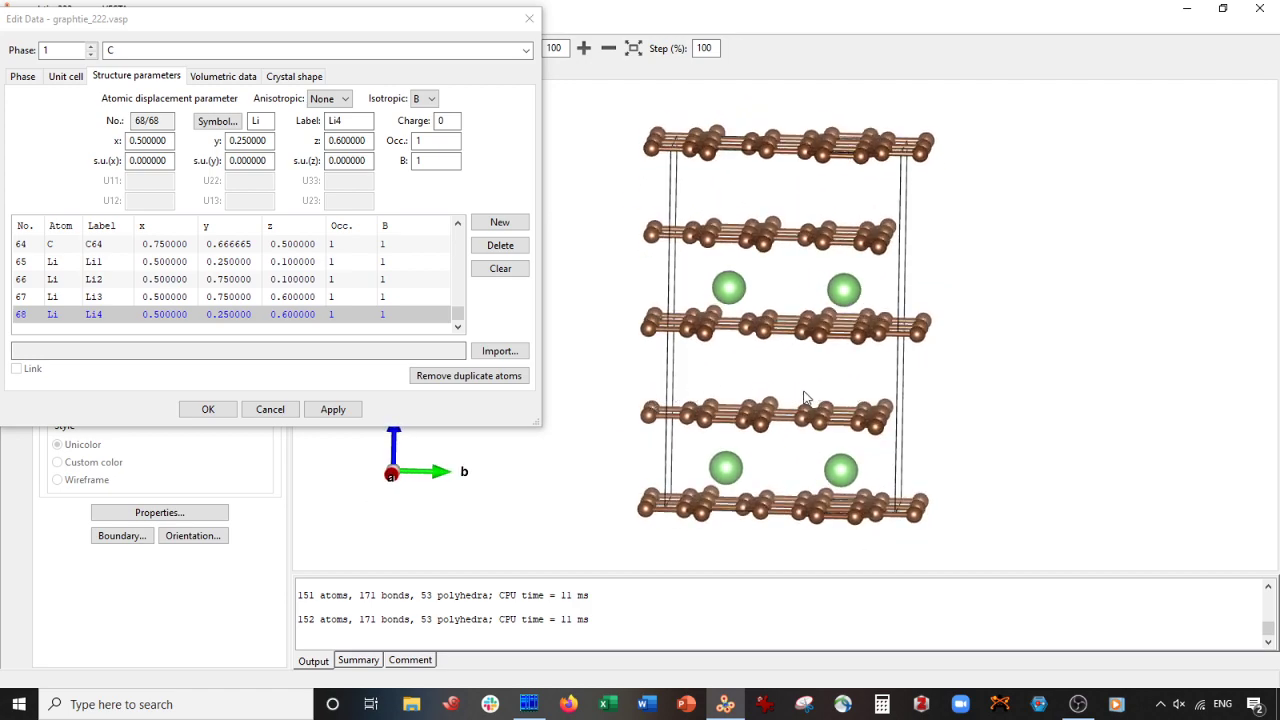
left_click_drag(783, 393, 767, 393)
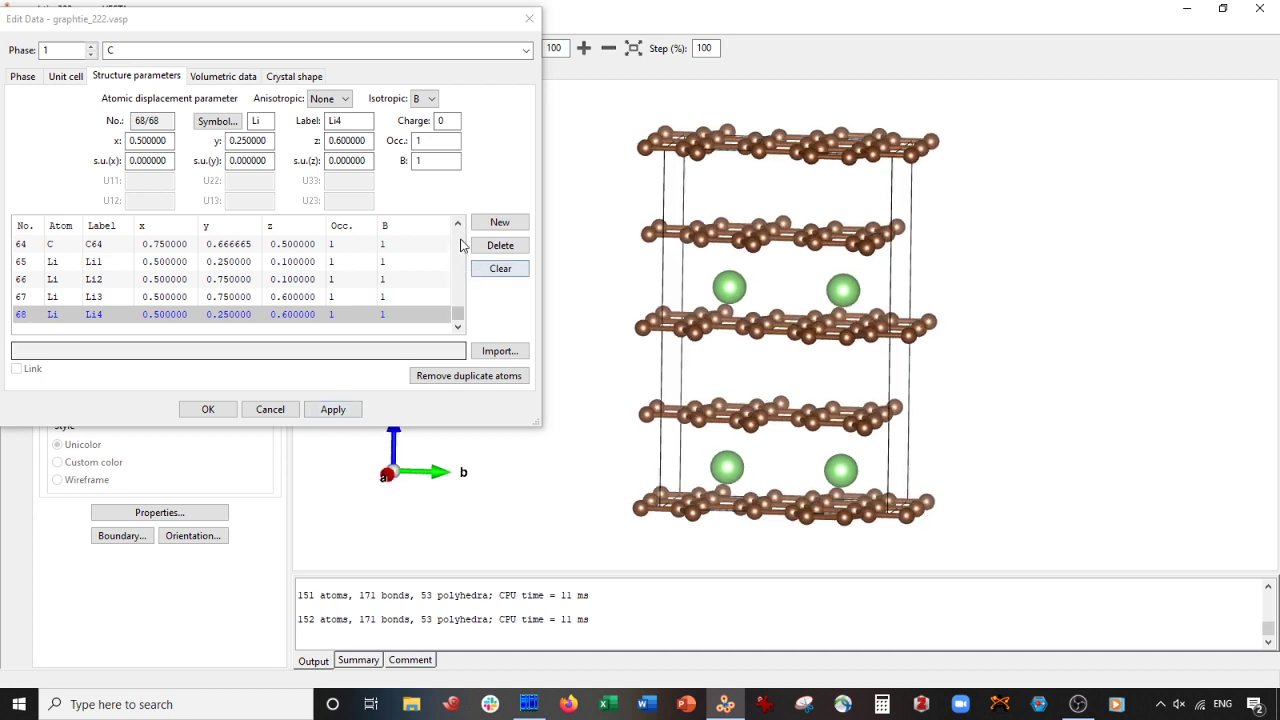
Step: Add a new atom copied from Li4 and set its y to 0.5
left_click(499, 222)
left_click(333, 409)
left_click_drag(735, 421, 789, 444)
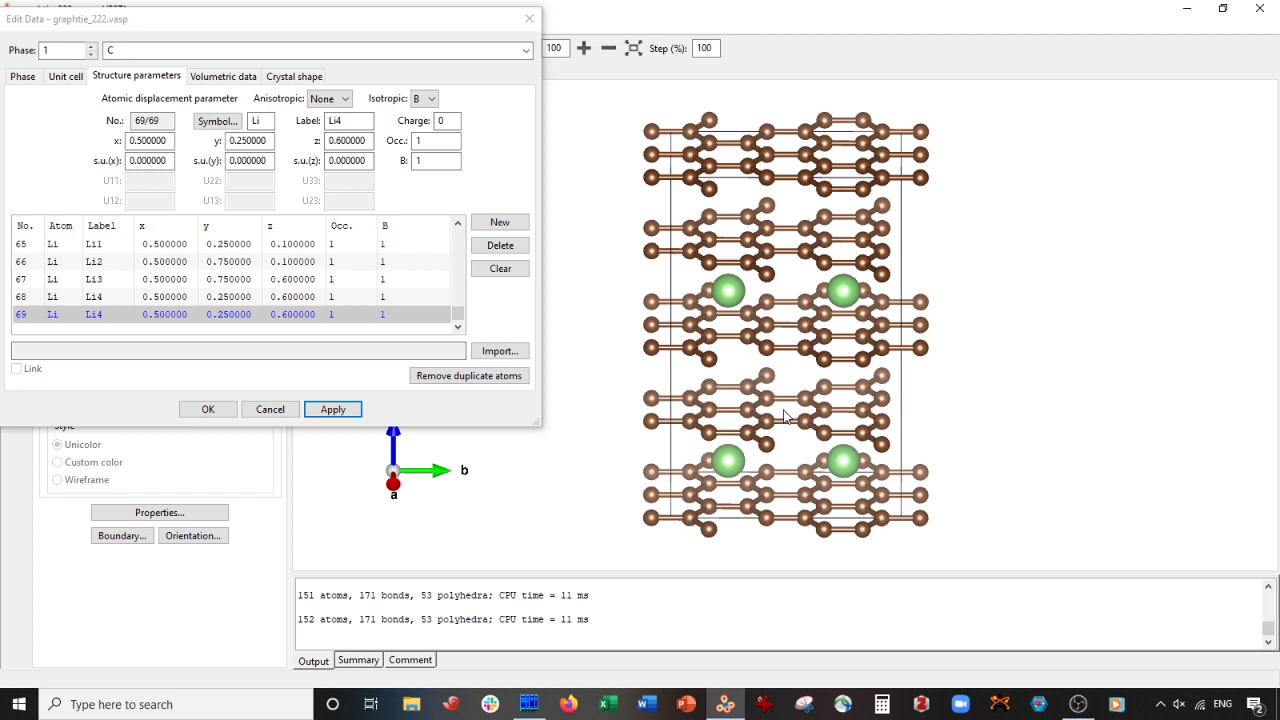
left_click(160, 141)
key("Tab")
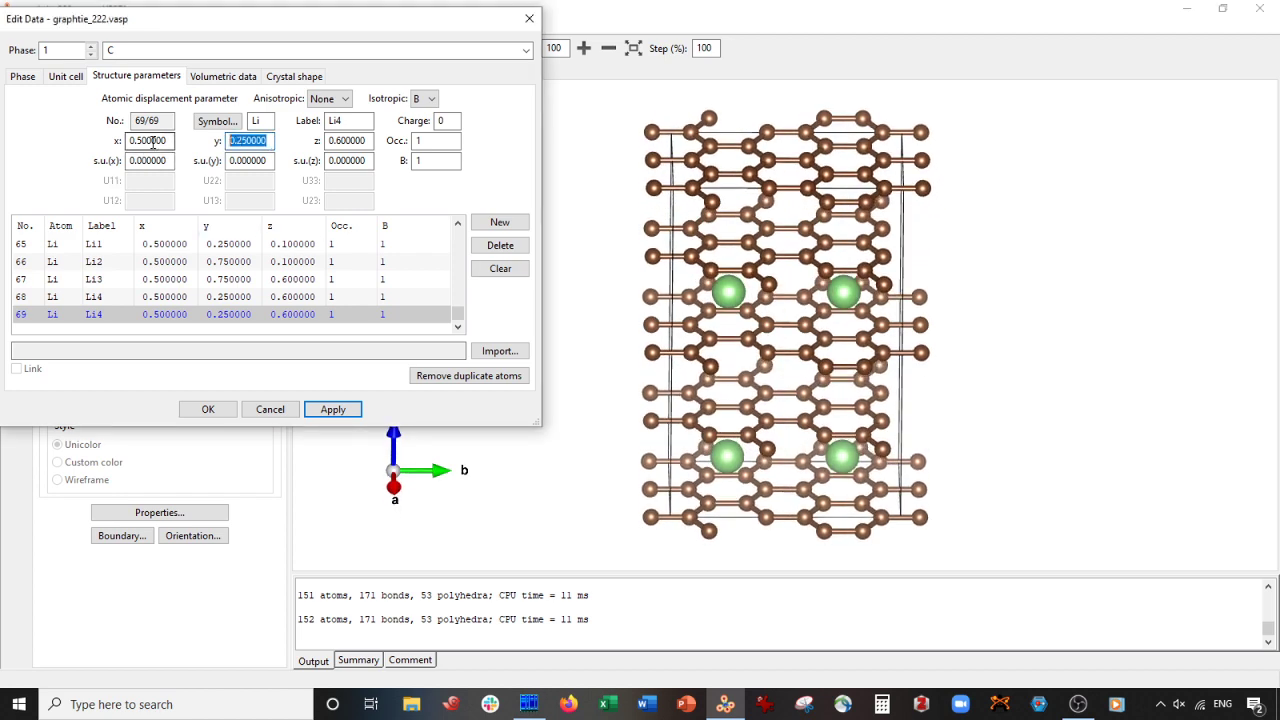
type("0.5")
key("Return")
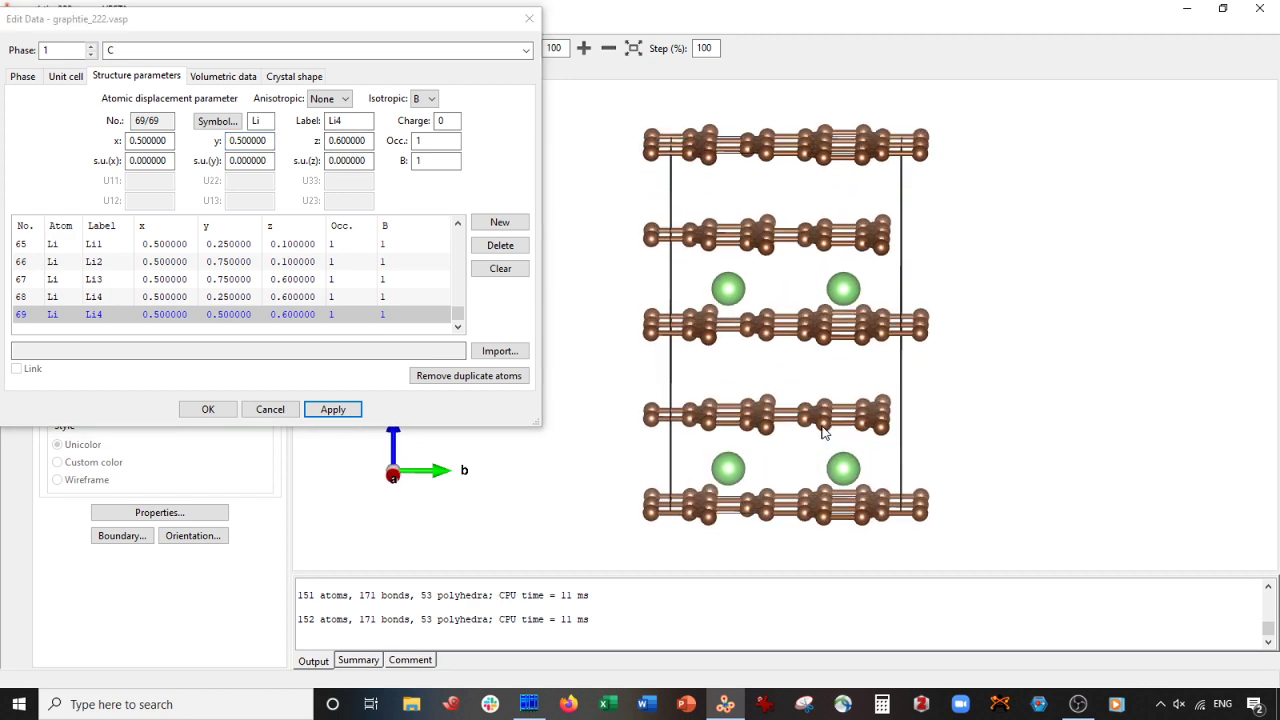
Step: Set the new atom's z to 0.35, element Na, label Na1, and apply
left_click(362, 141)
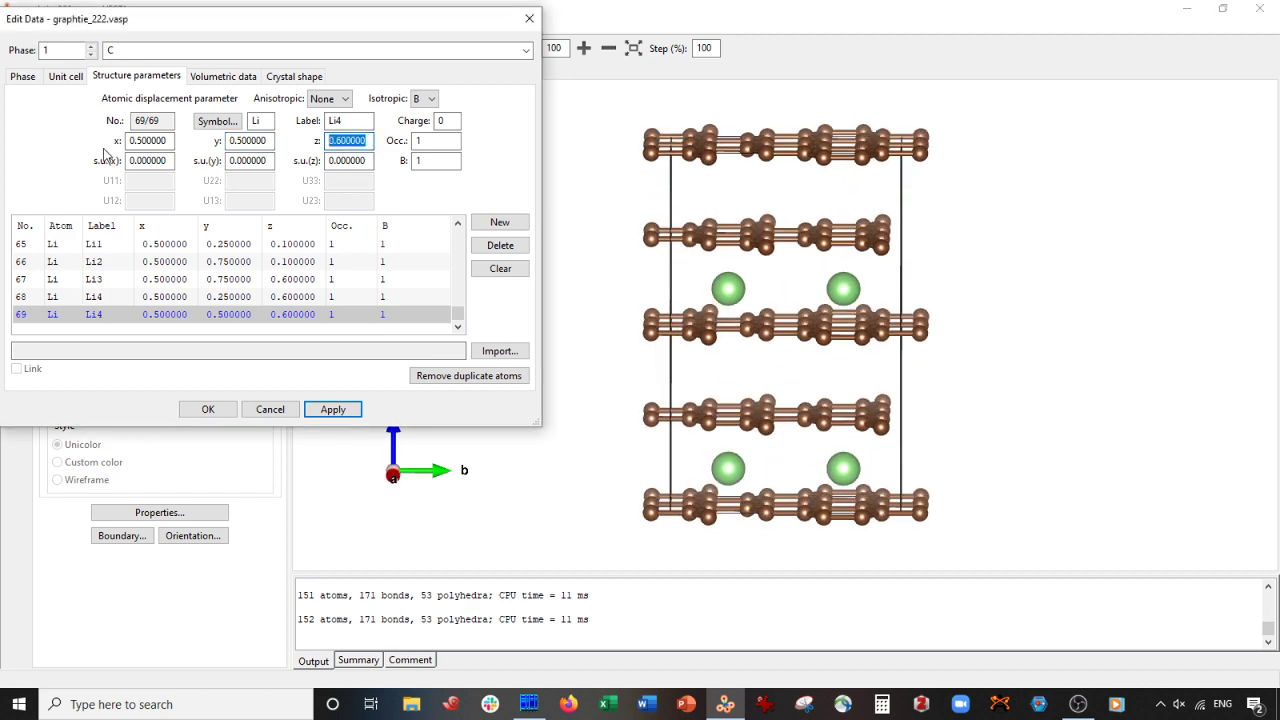
type("0.35")
left_click(261, 122)
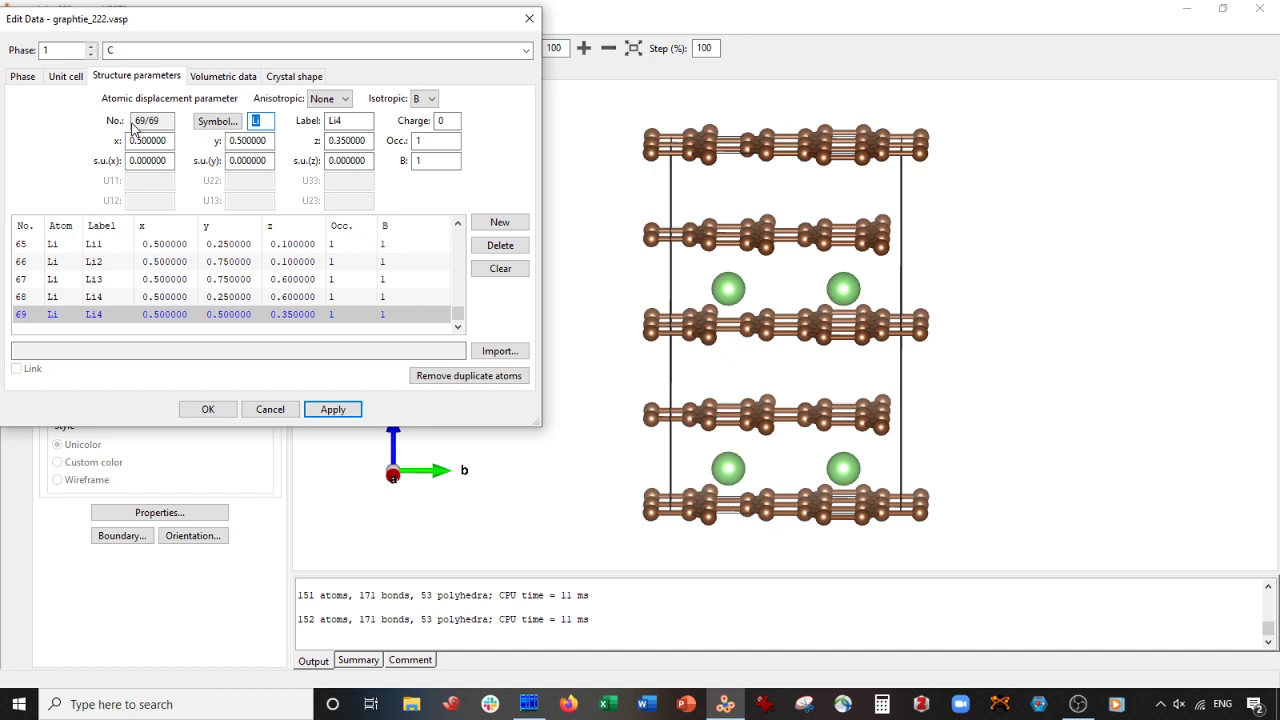
type("Na")
key("Tab")
type("Na1")
left_click(340, 410)
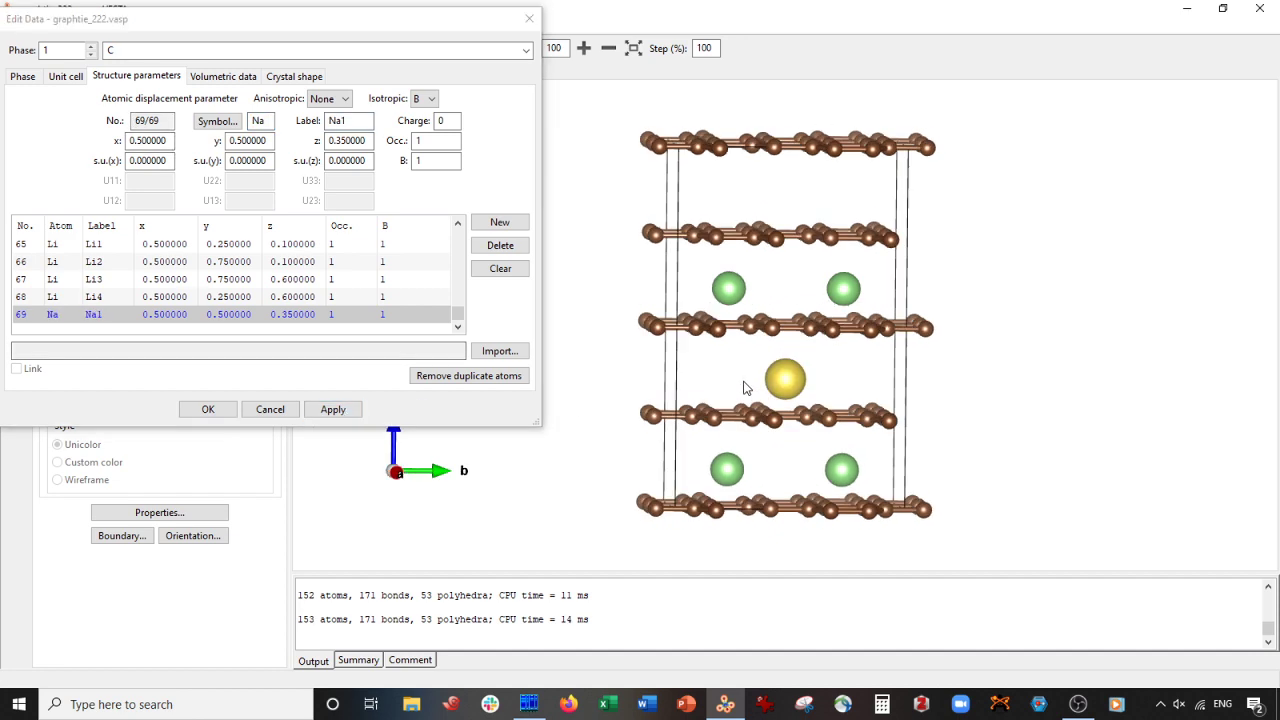
left_click_drag(743, 388, 712, 386)
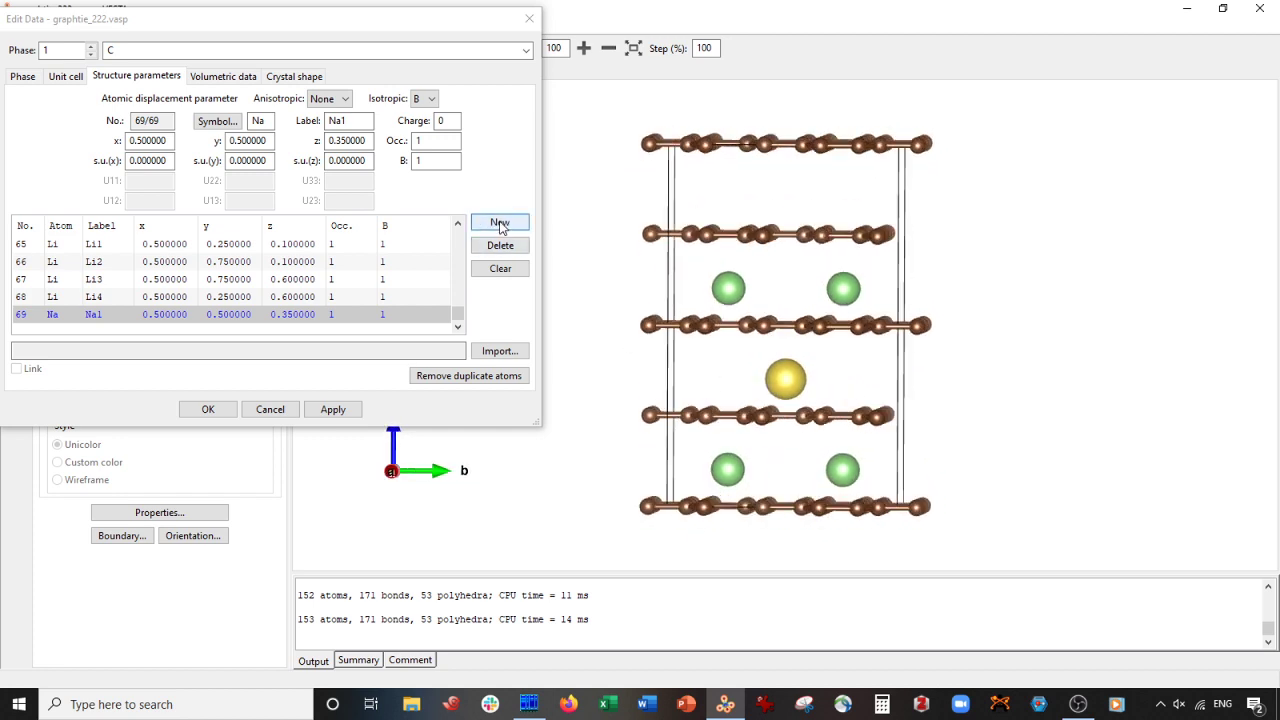
Step: Add a copy of Na1 renamed Na2 and set its z coordinate to 0.85
left_click(500, 224)
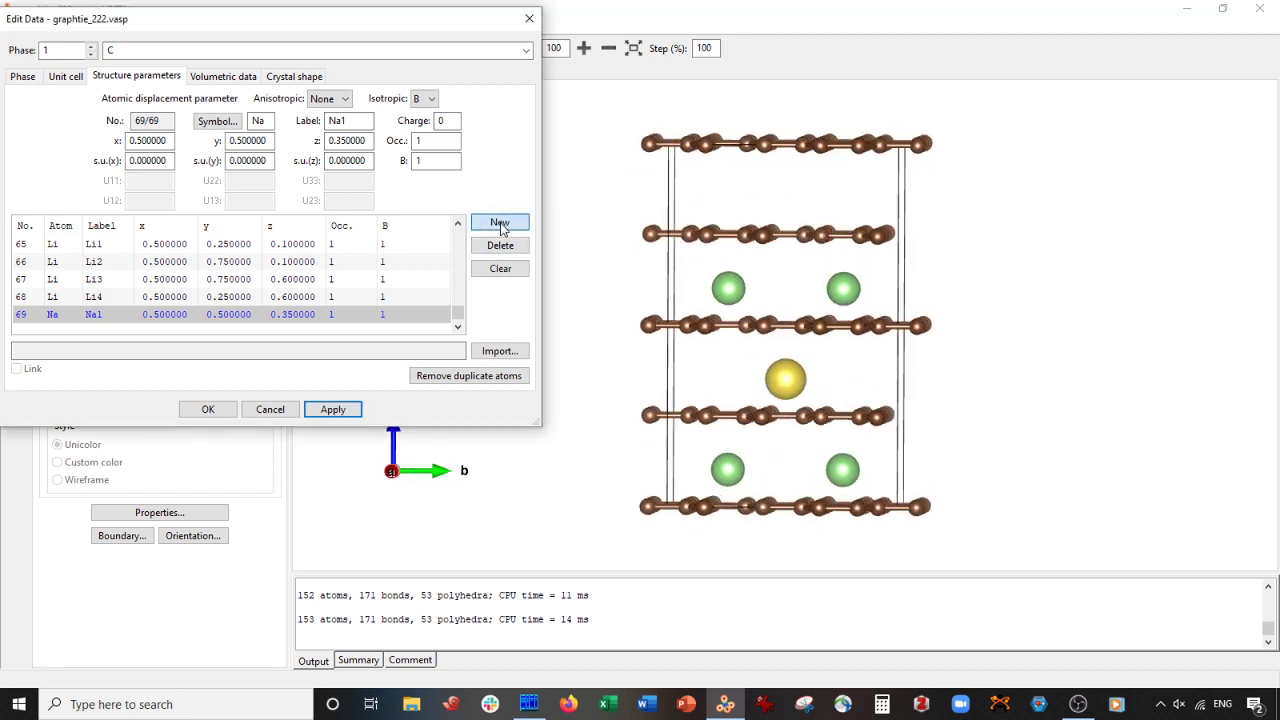
left_click(349, 142)
left_click(353, 121)
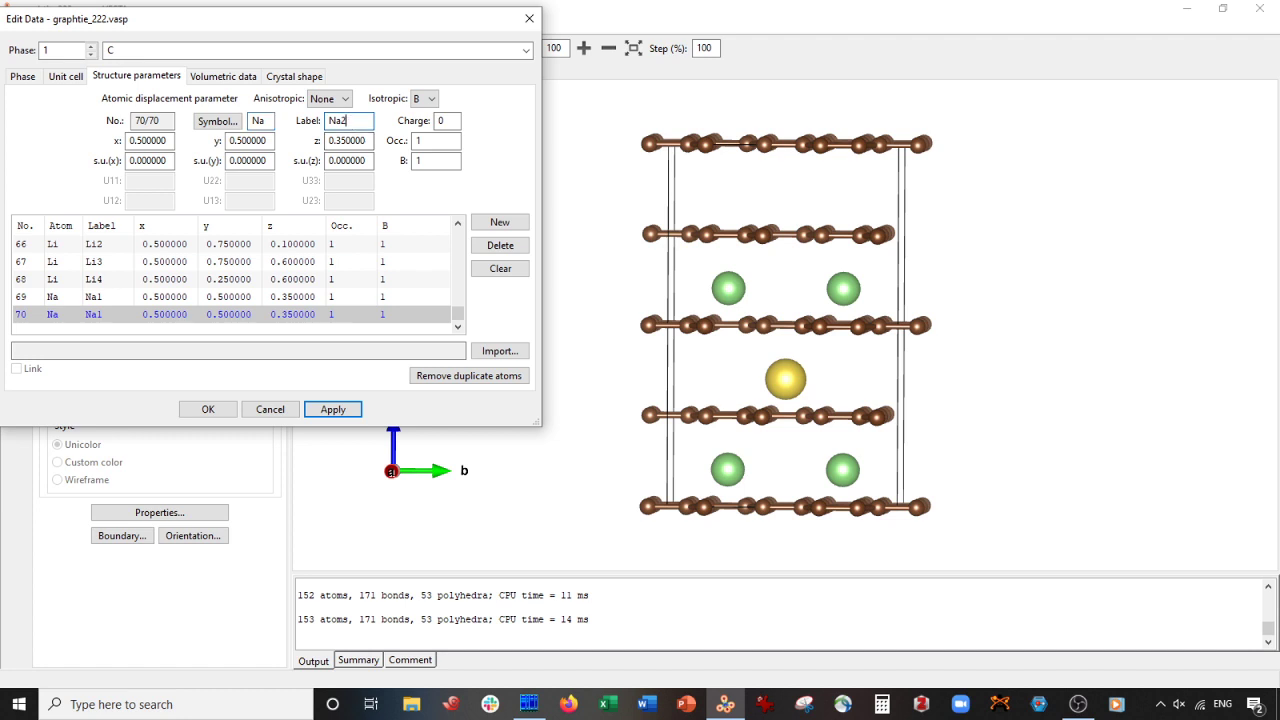
left_click(349, 142)
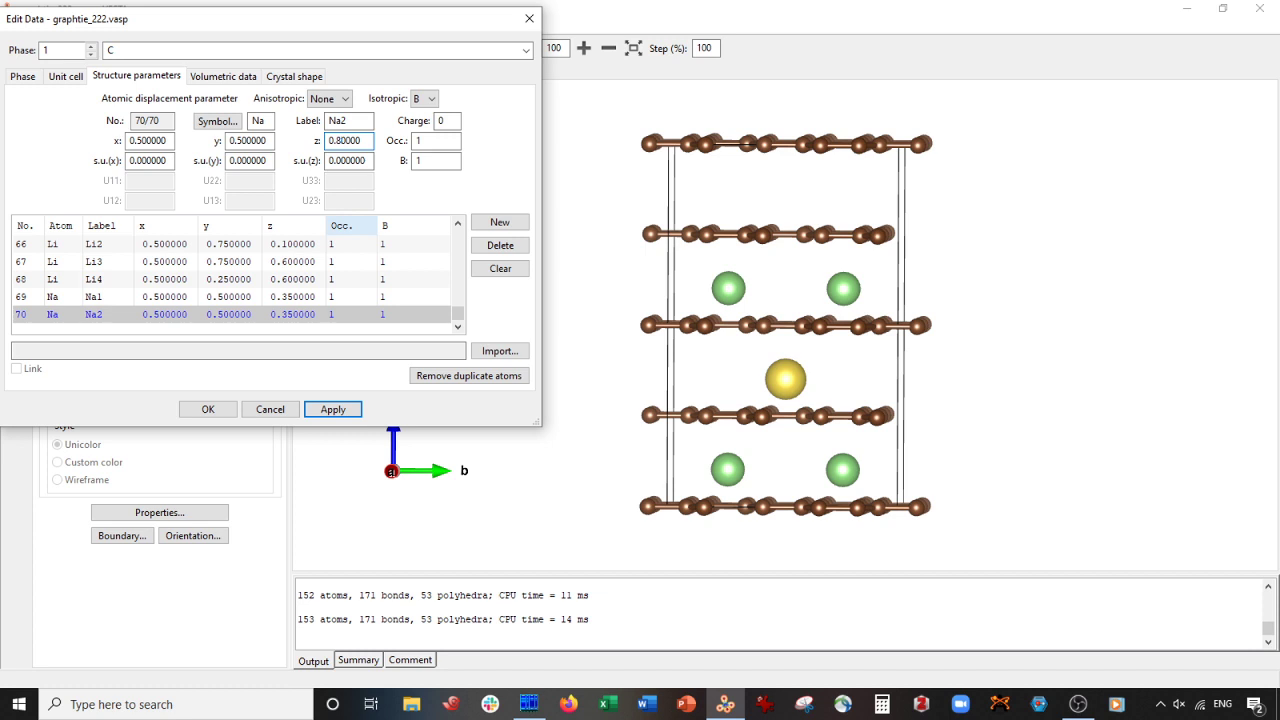
left_click(333, 409)
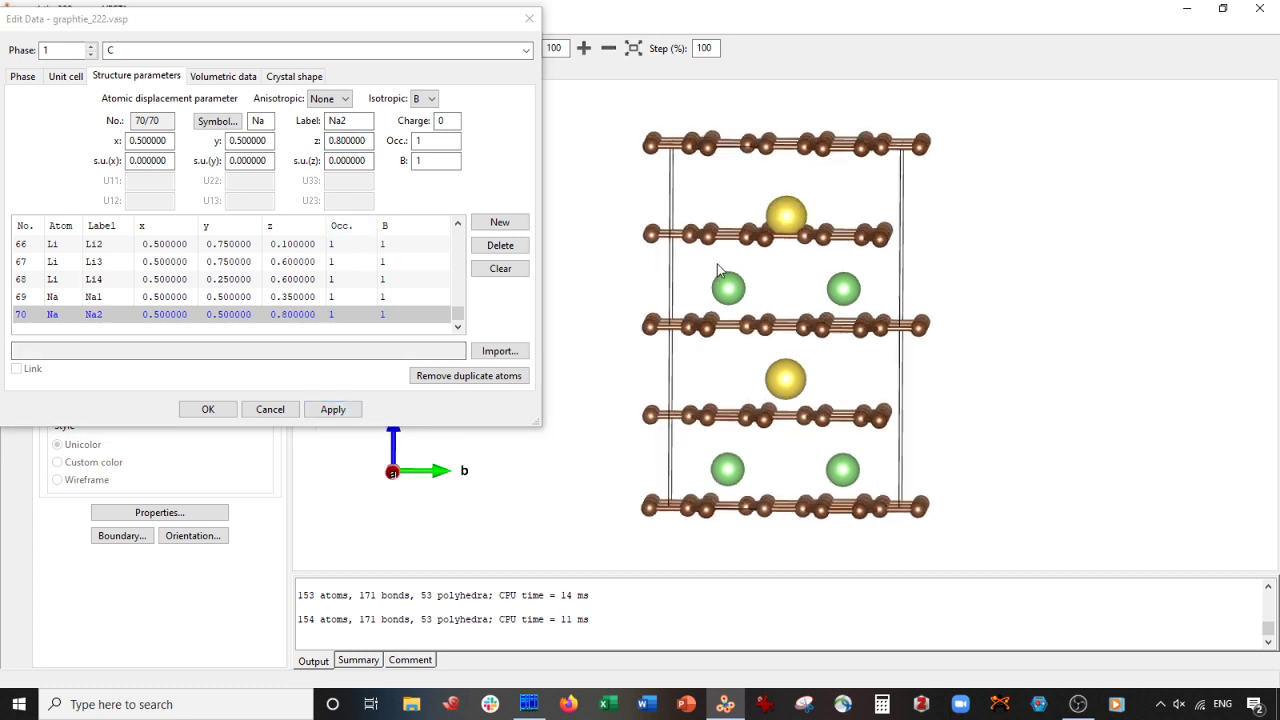
left_click(347, 140)
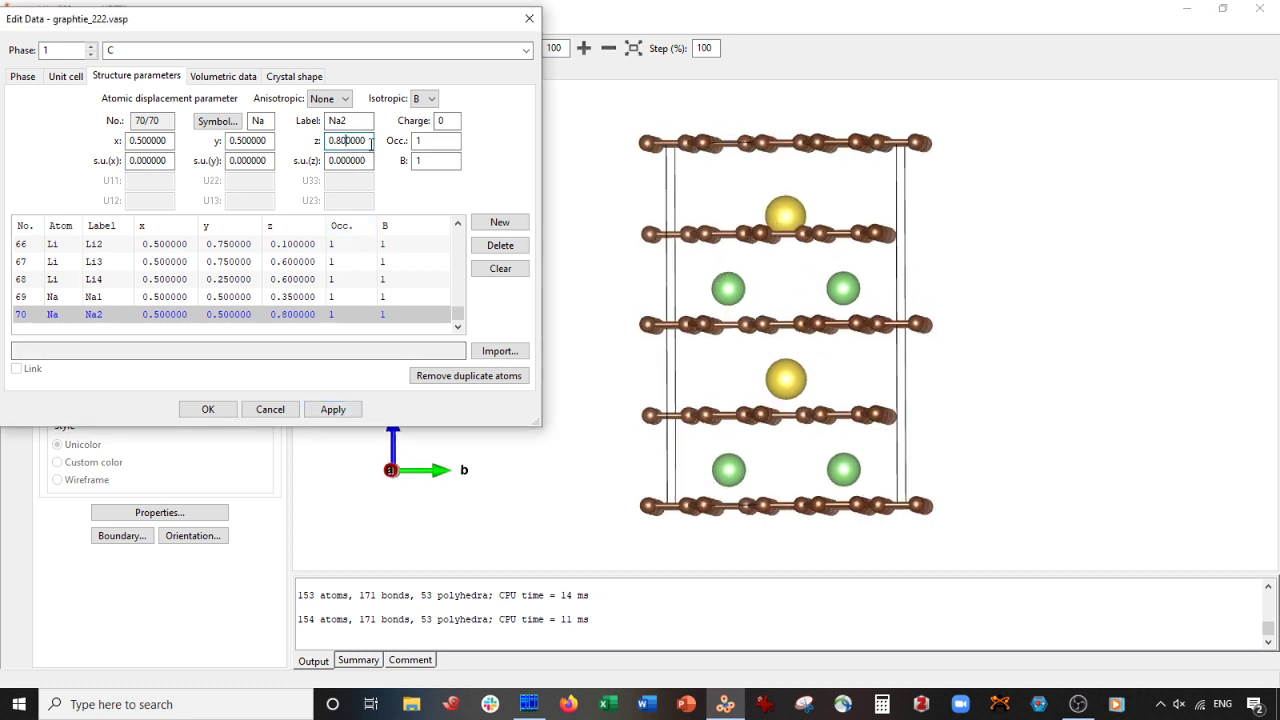
left_click(333, 409)
Step: Rotate the model to check Na2 in the top gallery, then confirm and close the atom editor
left_click_drag(776, 292, 735, 335)
left_click_drag(716, 393, 600, 405)
left_click(333, 409)
left_click(212, 410)
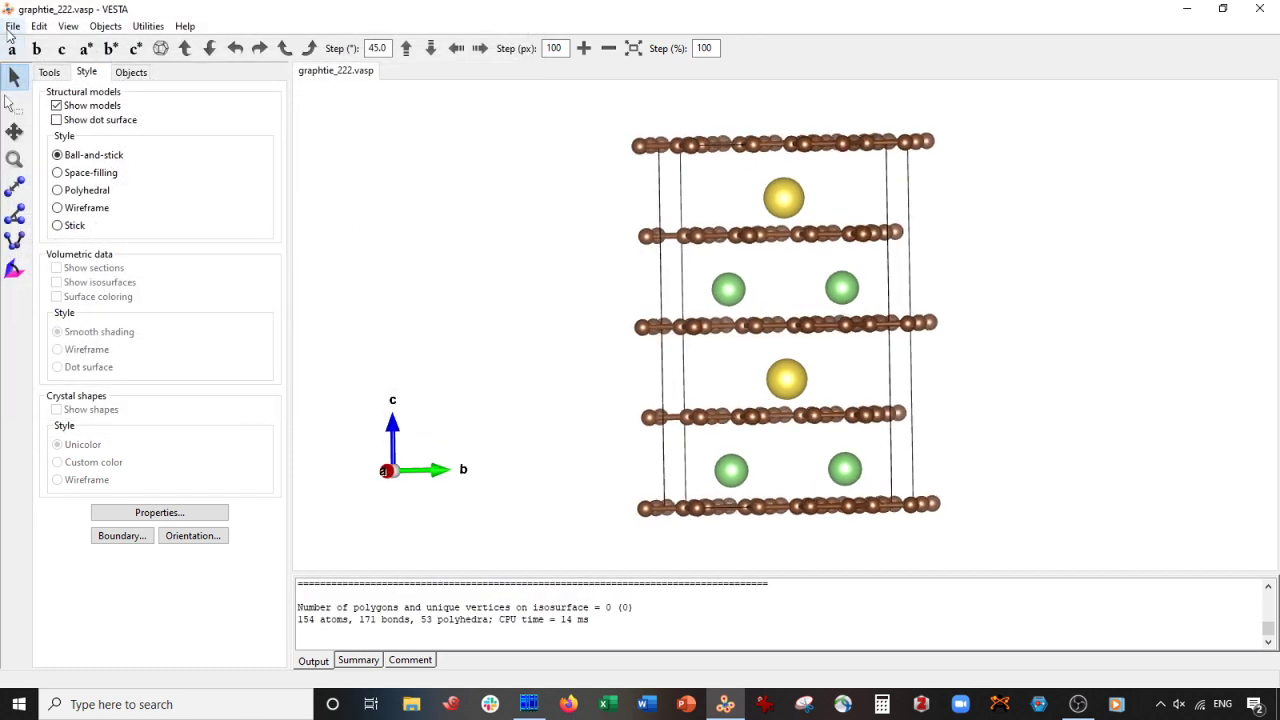
Step: Delete the C–C bond definition in Edit > Bonds so no bonds remain
left_click(40, 26)
left_click(68, 103)
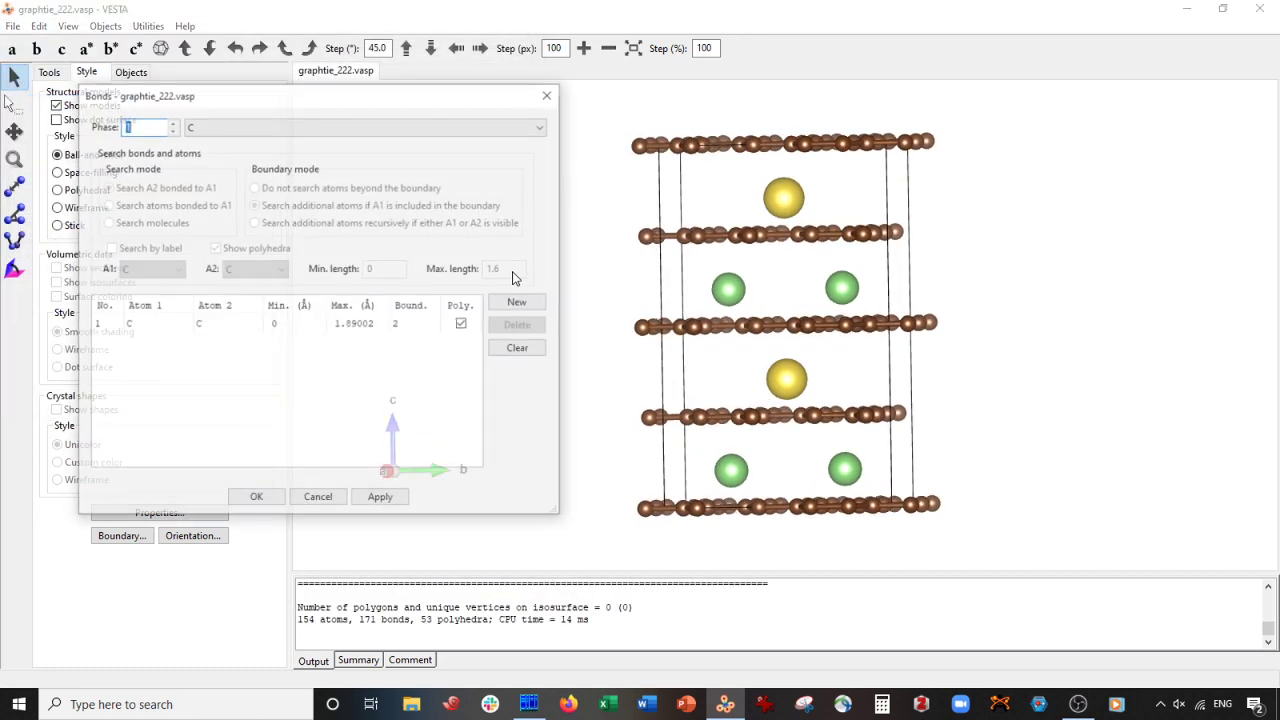
left_click(350, 324)
left_click(519, 325)
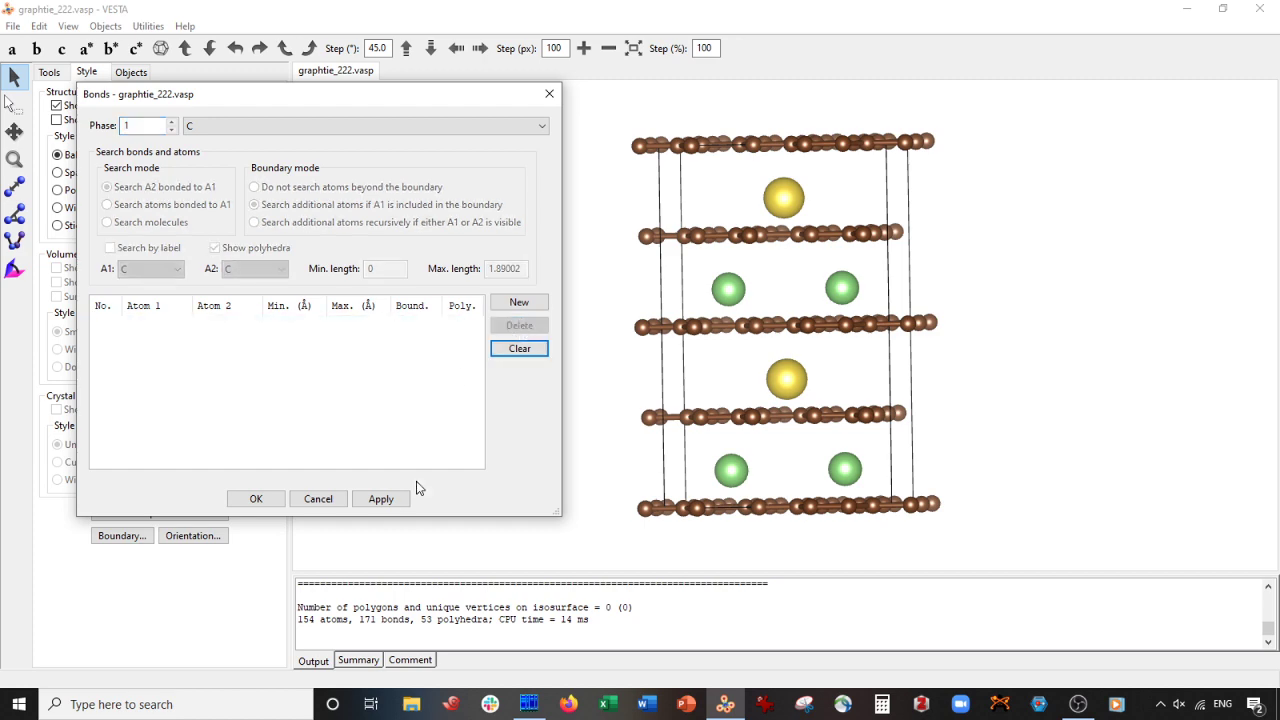
left_click(381, 498)
left_click(262, 499)
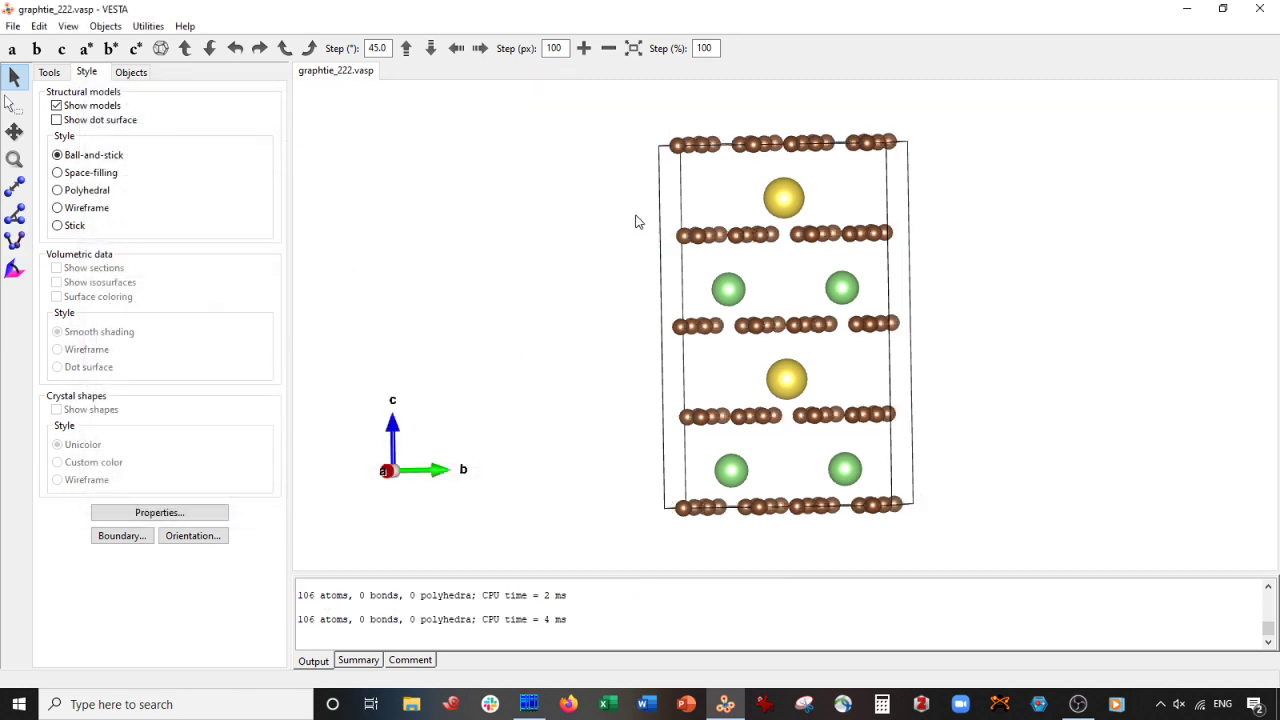
Step: Box-select the duplicated top row of carbon atoms and delete it
left_click_drag(646, 224, 655, 222)
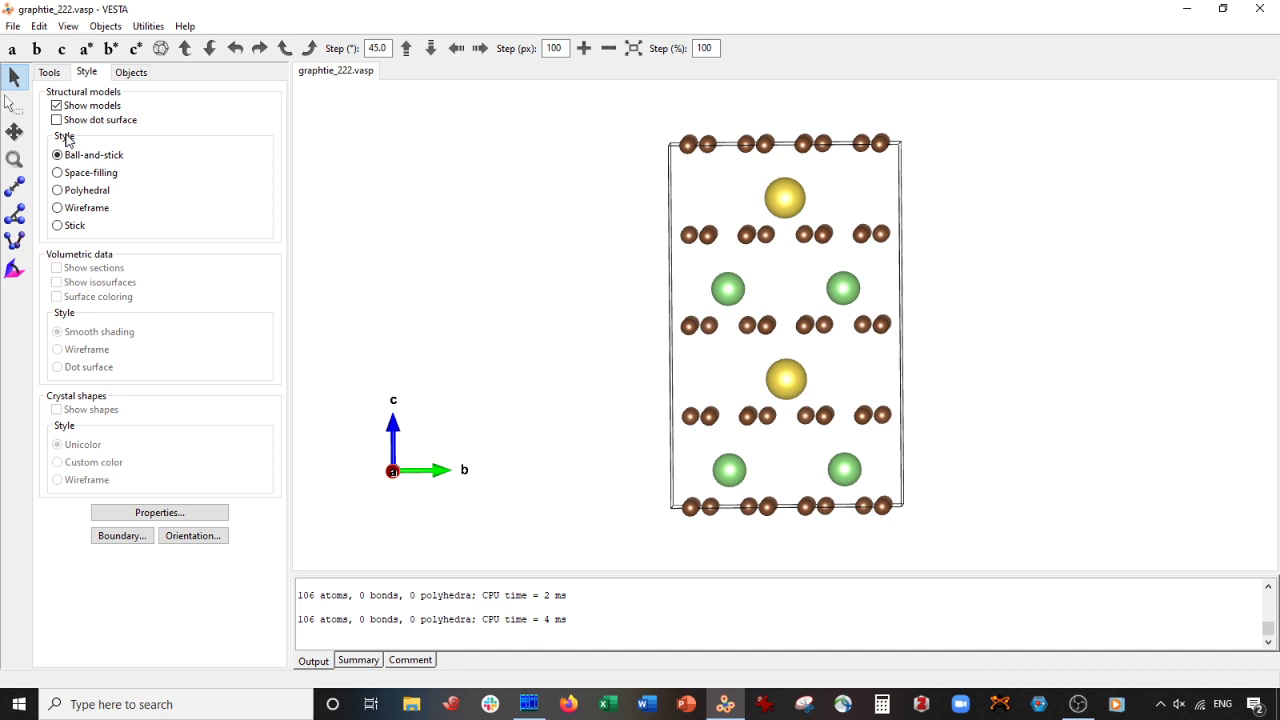
left_click(14, 104)
left_click_drag(606, 149, 958, 127)
key("Delete")
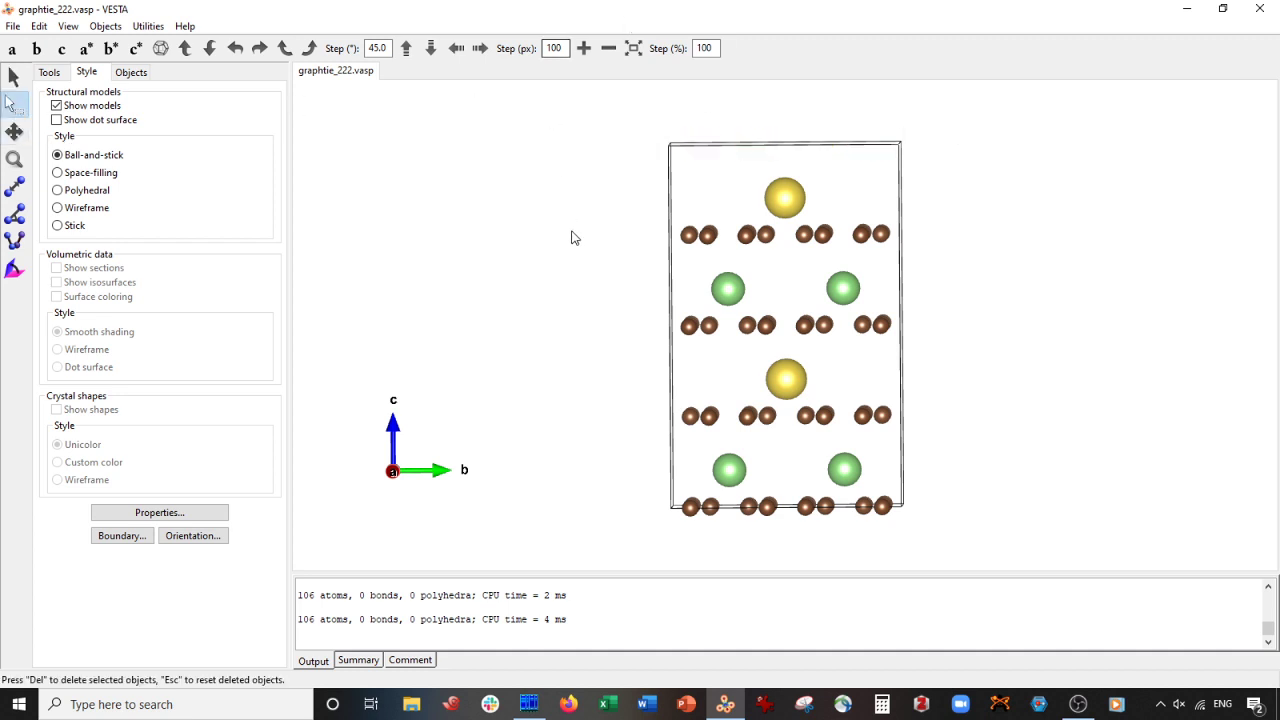
left_click(14, 77)
left_click_drag(488, 224, 589, 262)
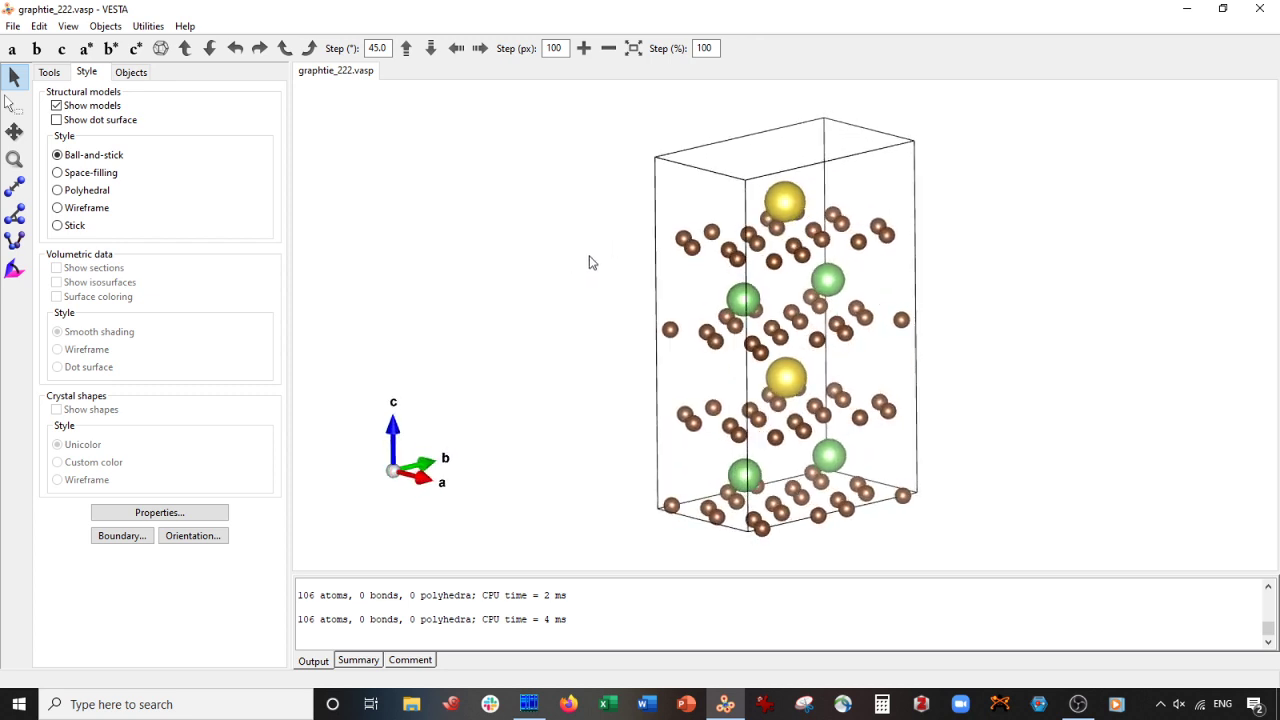
Step: Start exporting the structure and enter the file name ml_graphene_li_na_inter
left_click(13, 26)
left_click(57, 161)
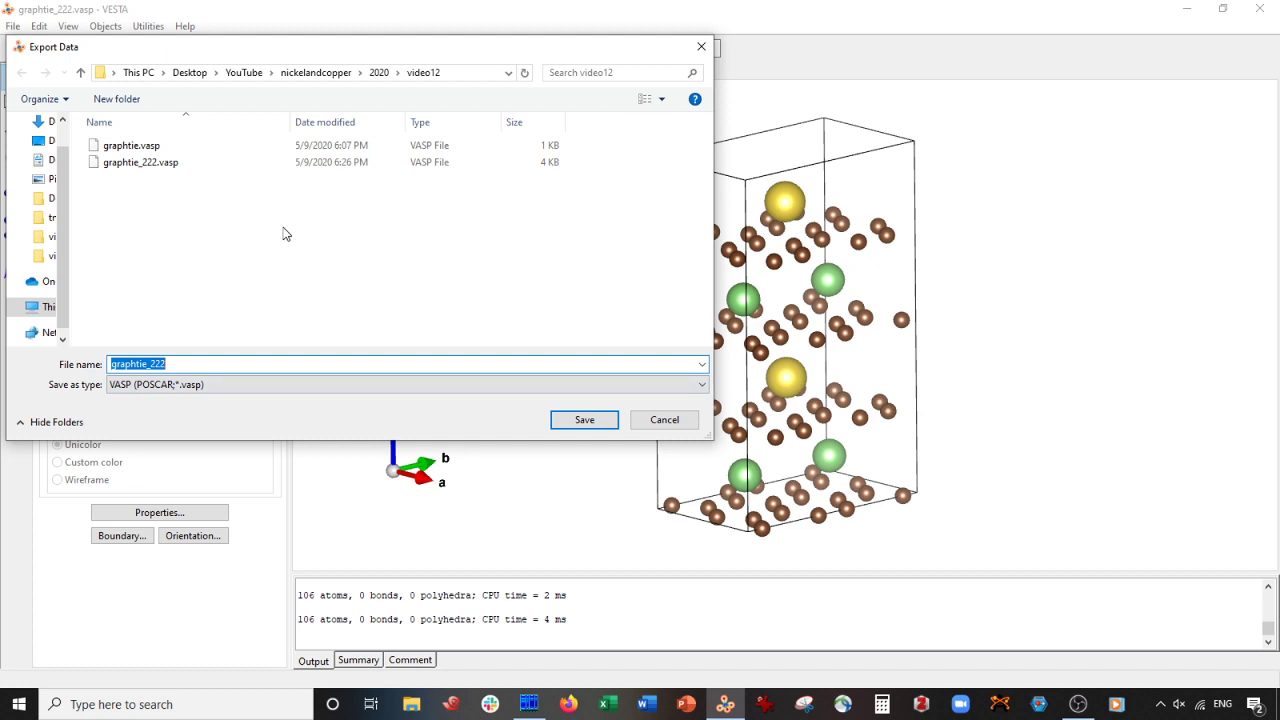
type("m")
type("phene_li_na_in")
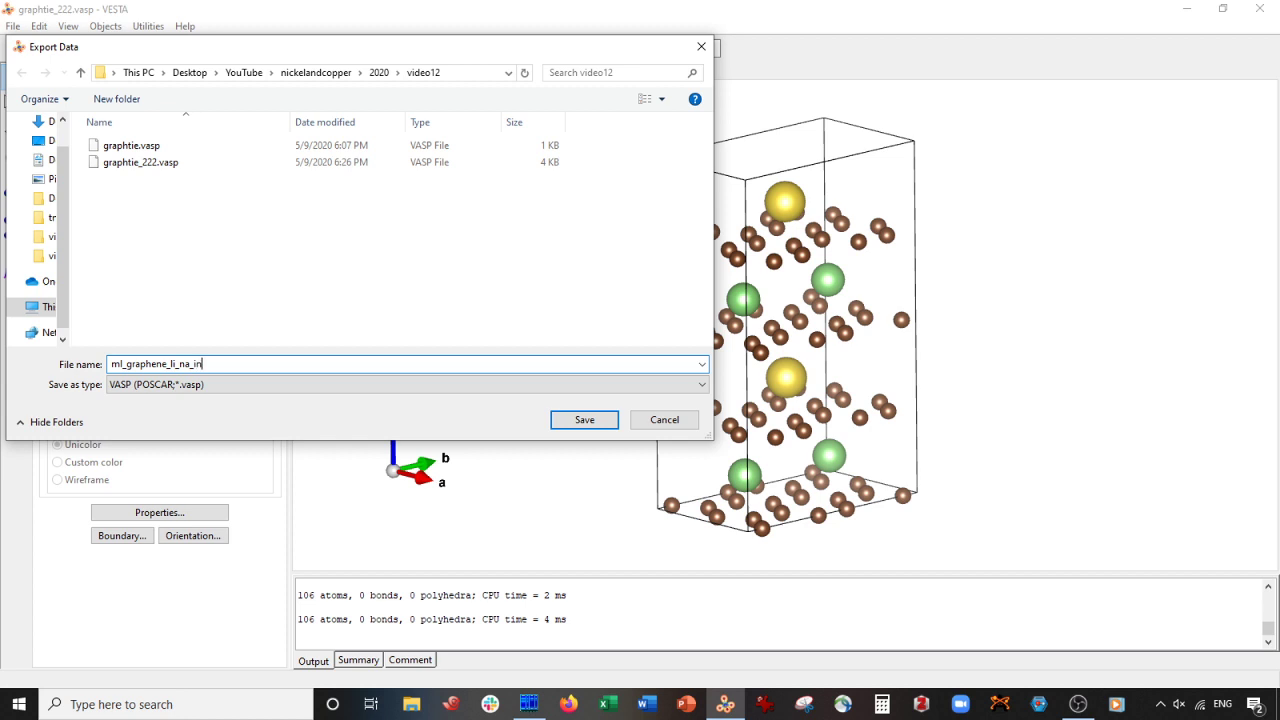
type("tercal")
key("BackSpace")
key("BackSpace")
key("BackSpace")
type(".vasp")
key("BackSpace")
key("BackSpace")
key("BackSpace")
key("BackSpace")
key("BackSpace")
key("ctrl+a")
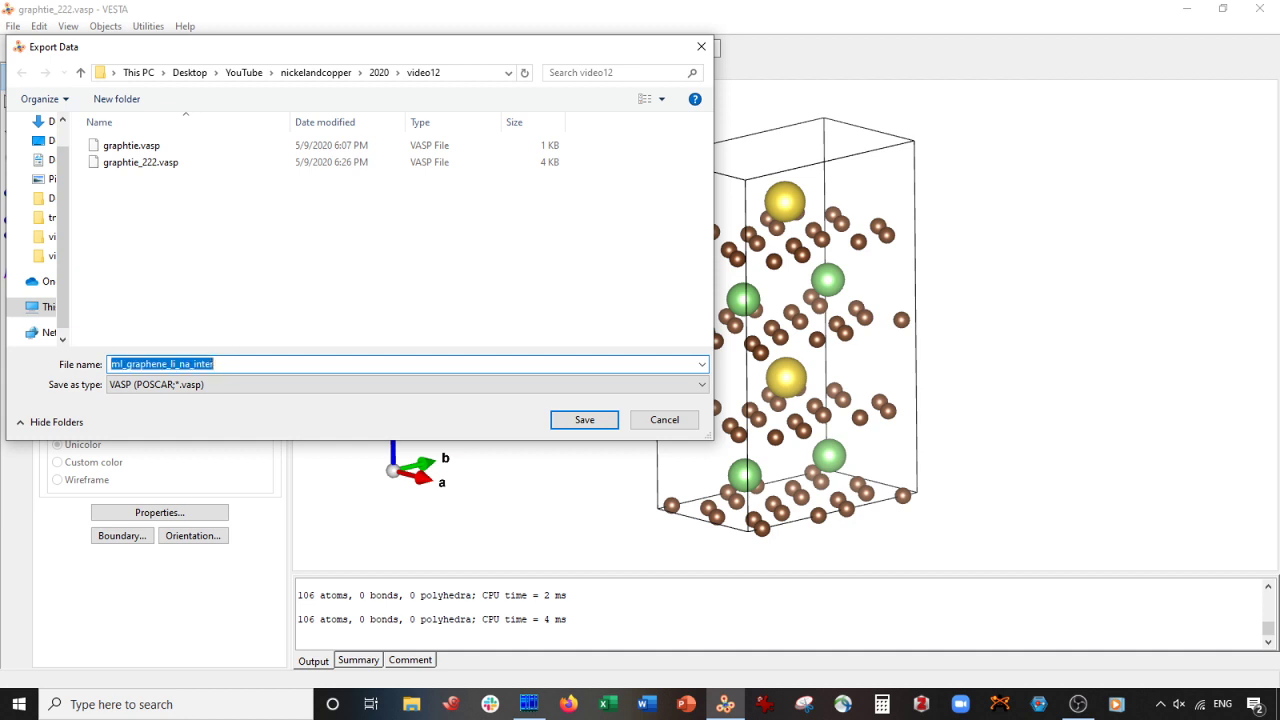
Step: Save the export in XYZ format, declining to include hidden atoms
left_click(254, 388)
left_click(173, 450)
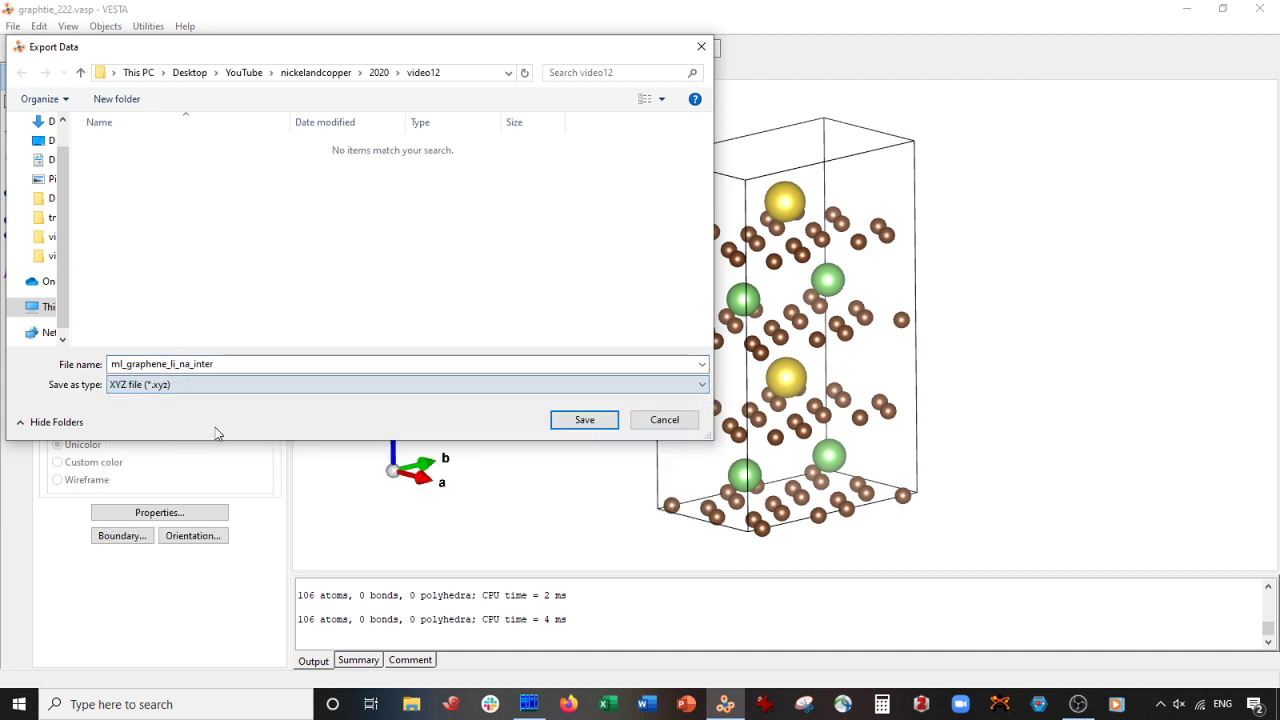
double_click(251, 364)
left_click(590, 421)
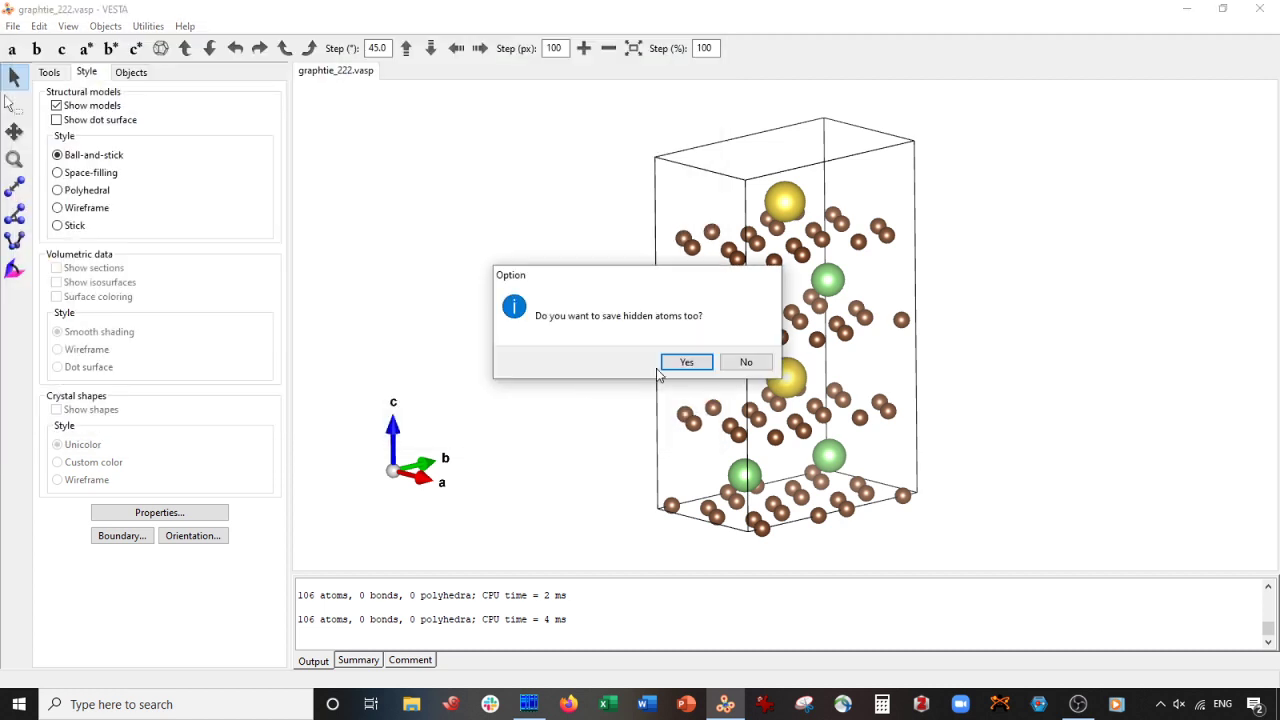
left_click(744, 365)
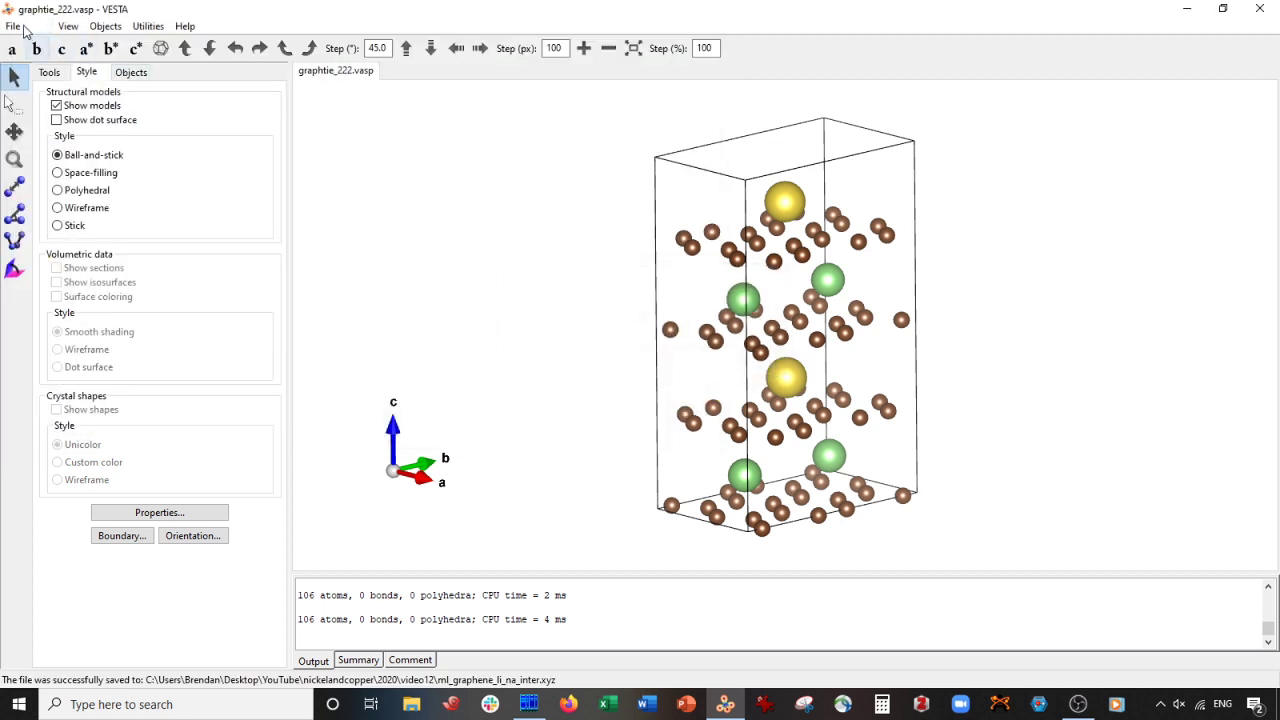
left_click(12, 26)
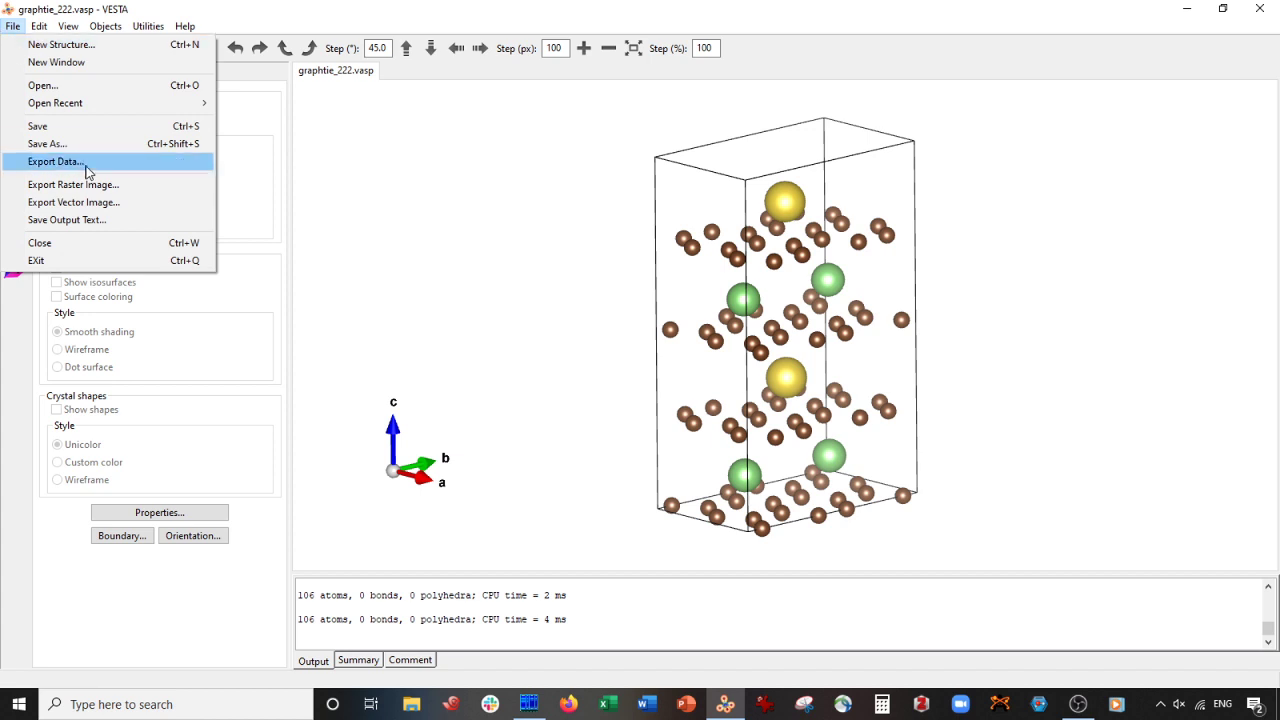
left_click_drag(489, 177, 494, 282)
Step: Copy all atom coordinate lines from ml_graphene_li_na_inter.xyz in Far Manager
left_click(603, 707)
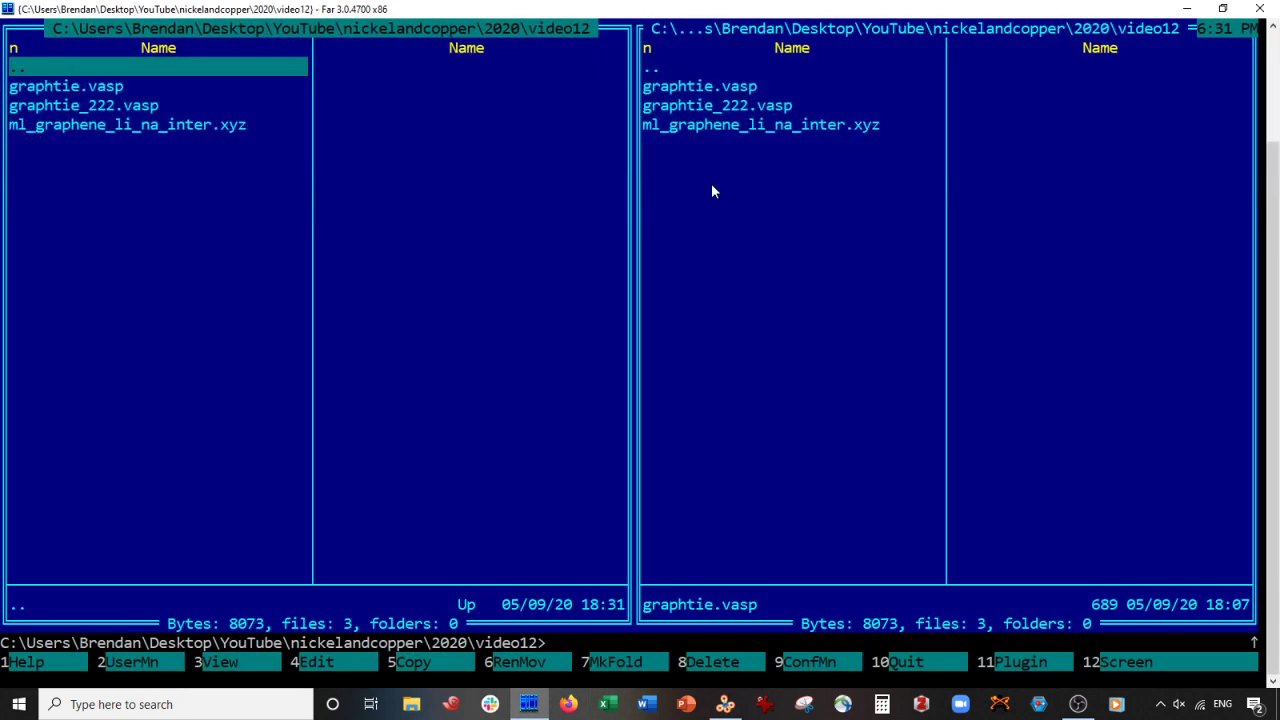
left_click(712, 128)
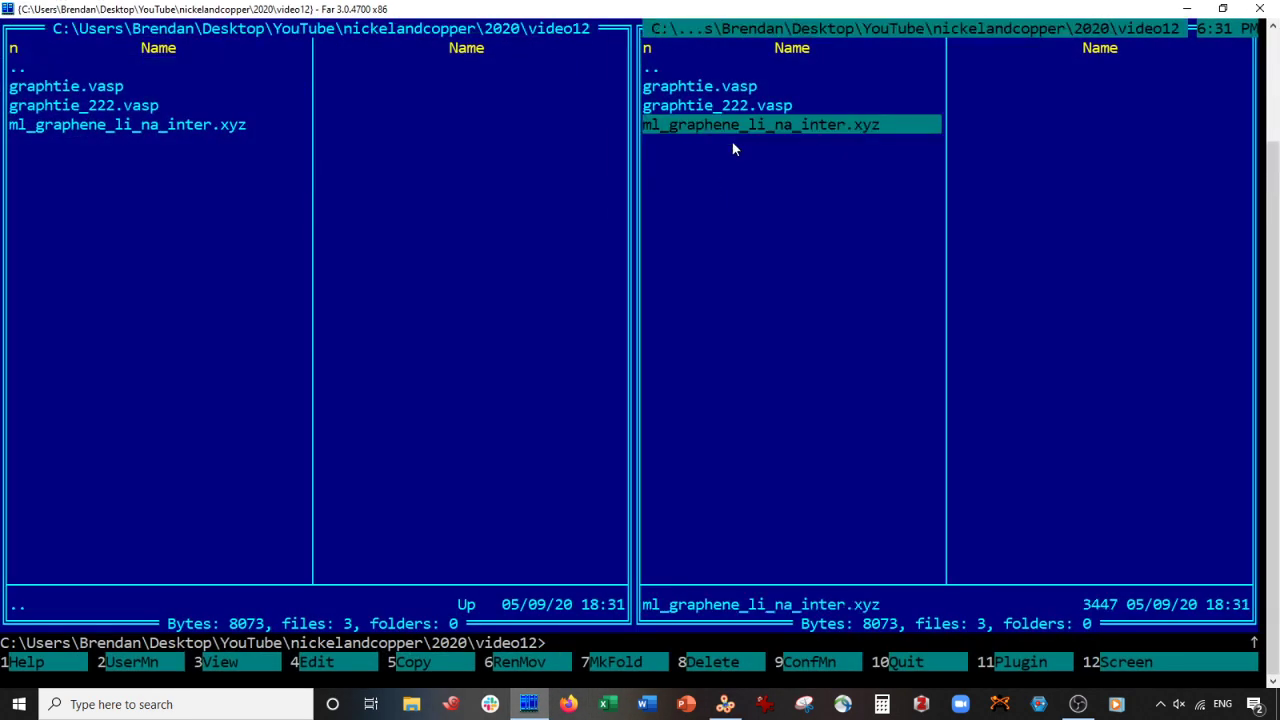
key("F4")
key("Down")
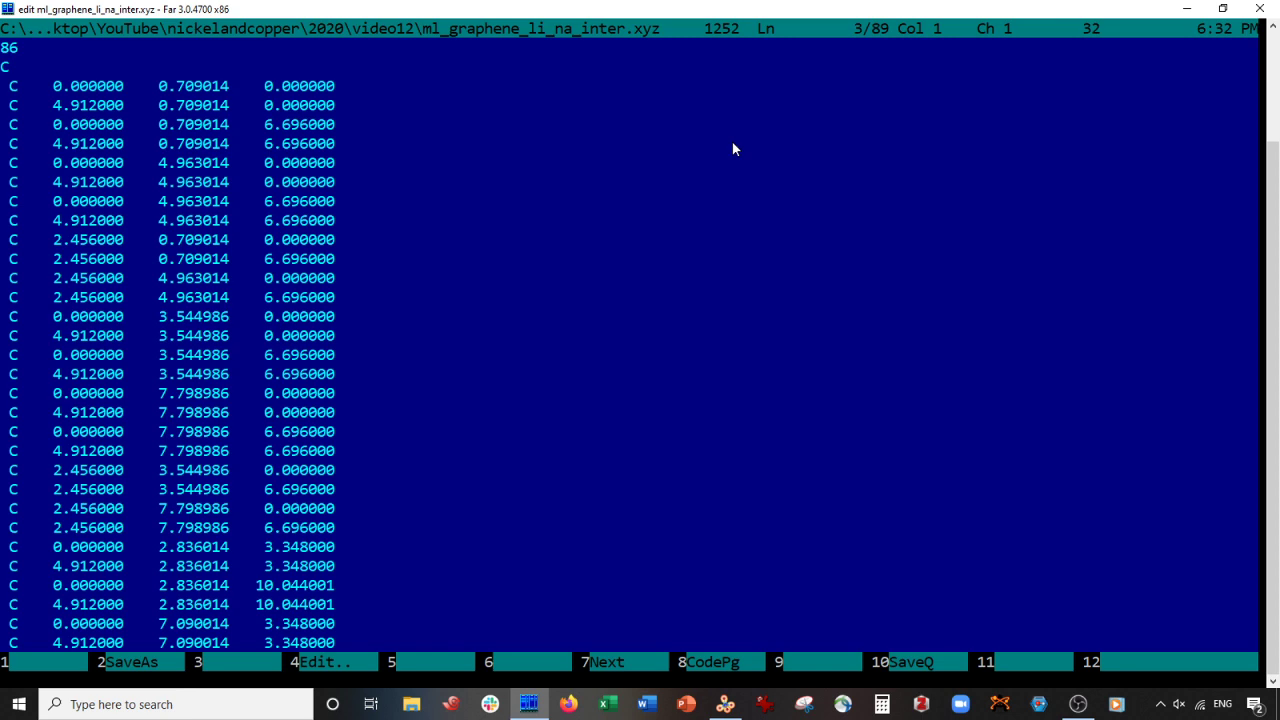
key("shift+Down")
key("ctrl+shift+End")
key("ctrl+c")
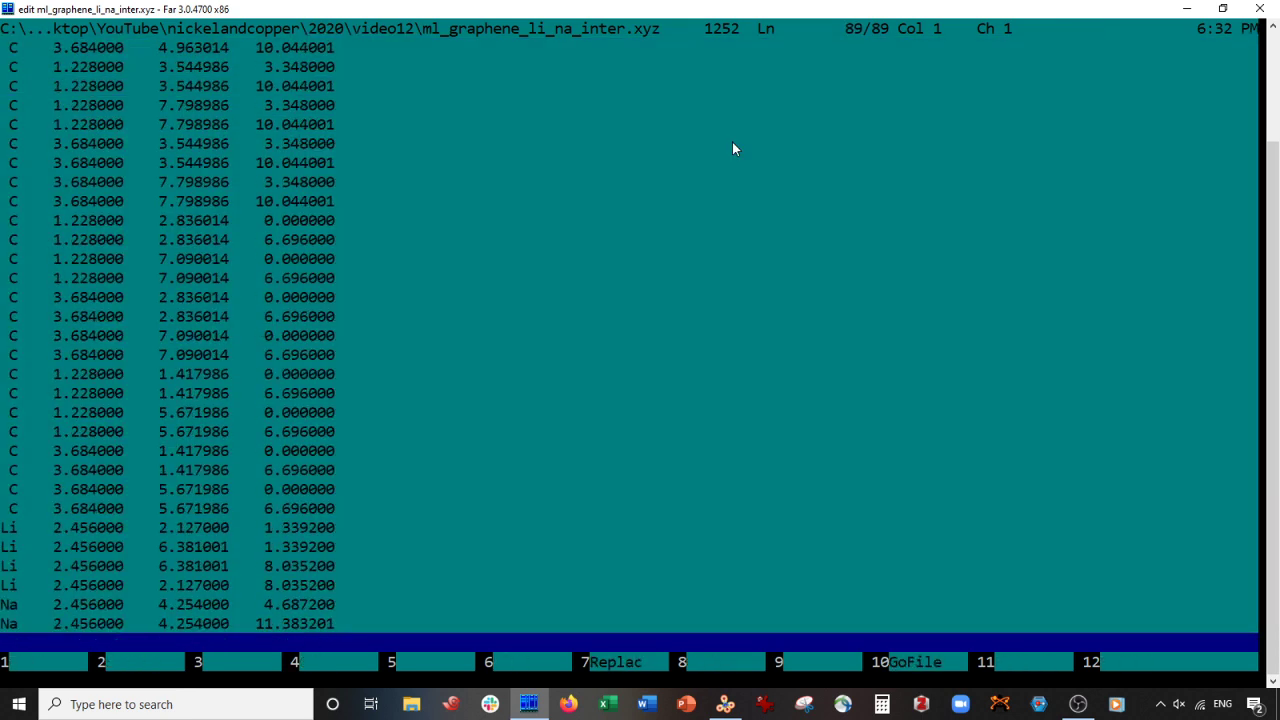
key("Escape")
Step: Replace the old coordinate block in graphtie_222.vasp with the copied C, Li and Na coordinates
key("Up")
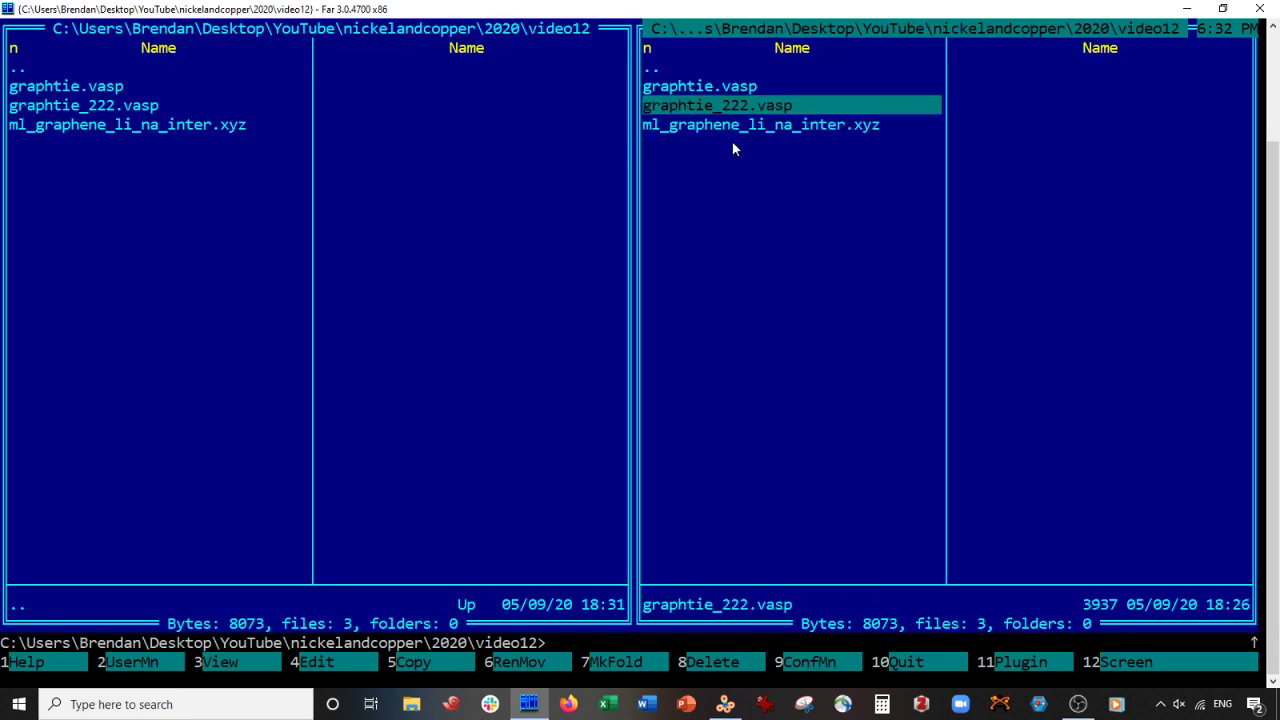
key("F4")
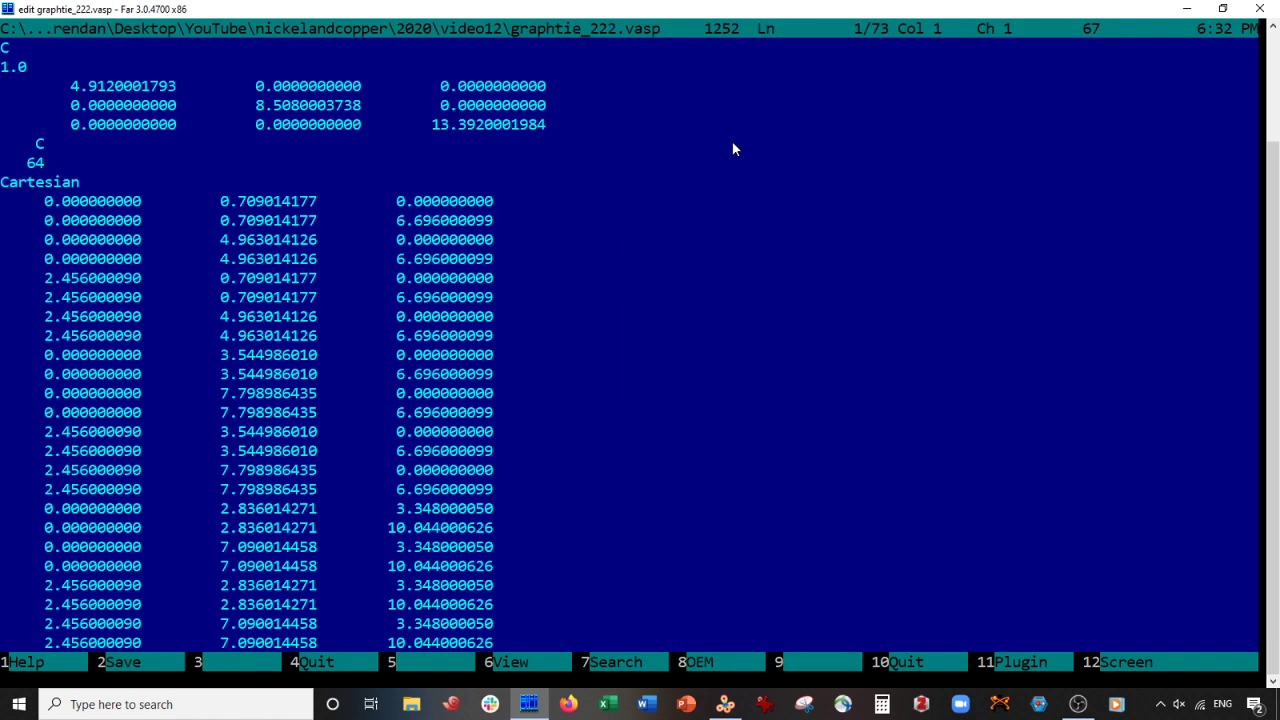
key("Down")
key("Down")
key("Down")
key("Down")
key("Down")
key("Down")
key("Down")
key("Down")
key("shift+Down")
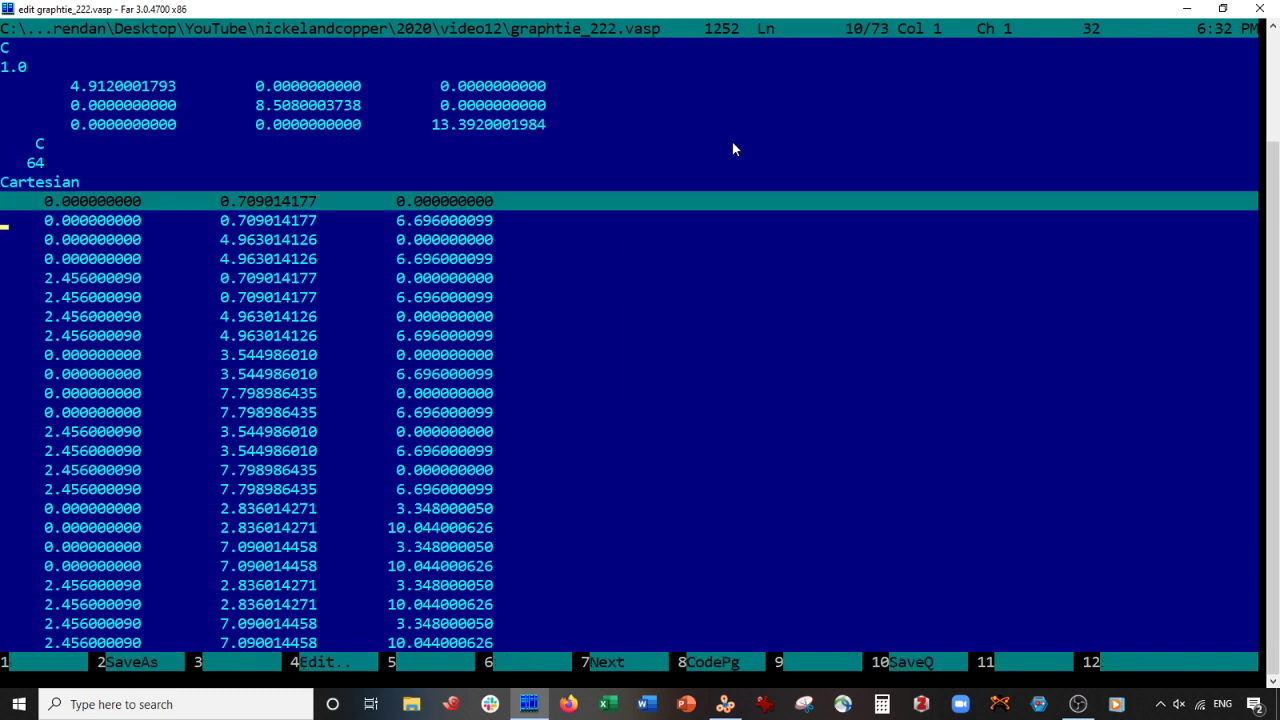
key("ctrl+shift+End")
key("ctrl+v")
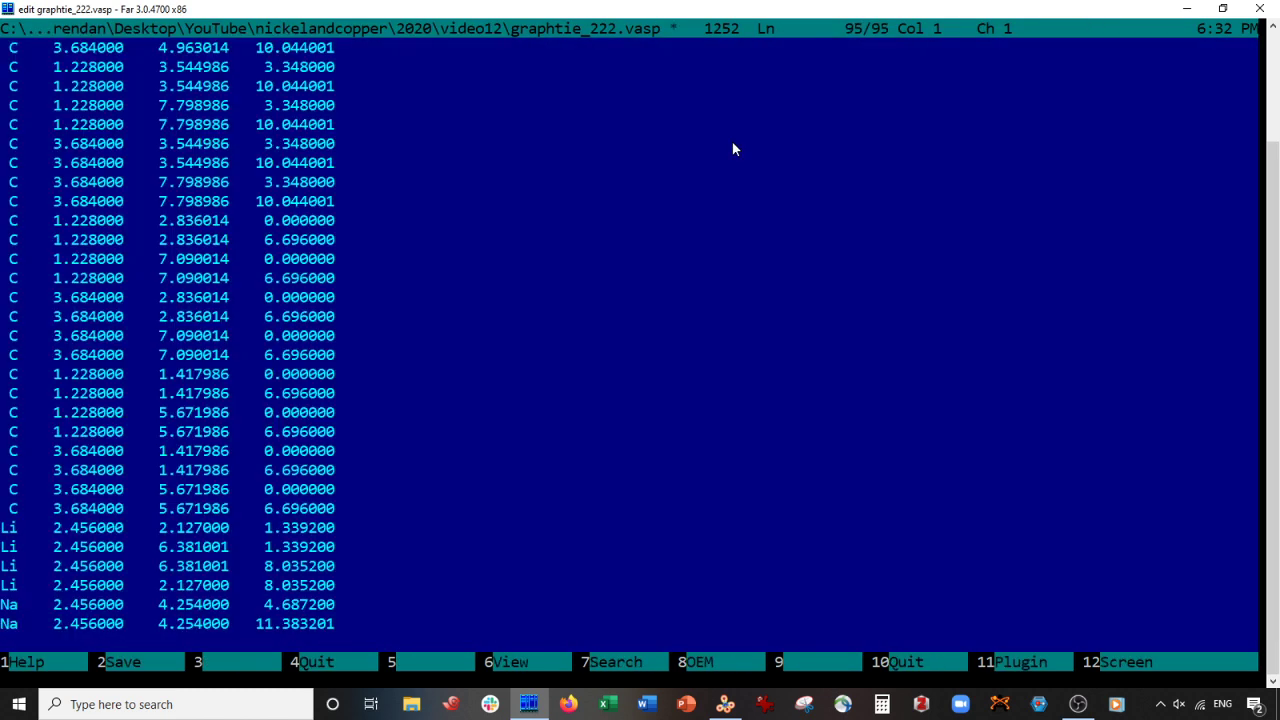
Step: Strip the element-symbol column from the coordinate lines and save graphtie_222.vasp
key("Up")
key("alt+shift+Right")
key("alt+shift+Right")
key("alt+shift+Right")
key("alt+shift+Page_Up")
key("alt+shift+Page_Up")
key("alt+shift+Page_Up")
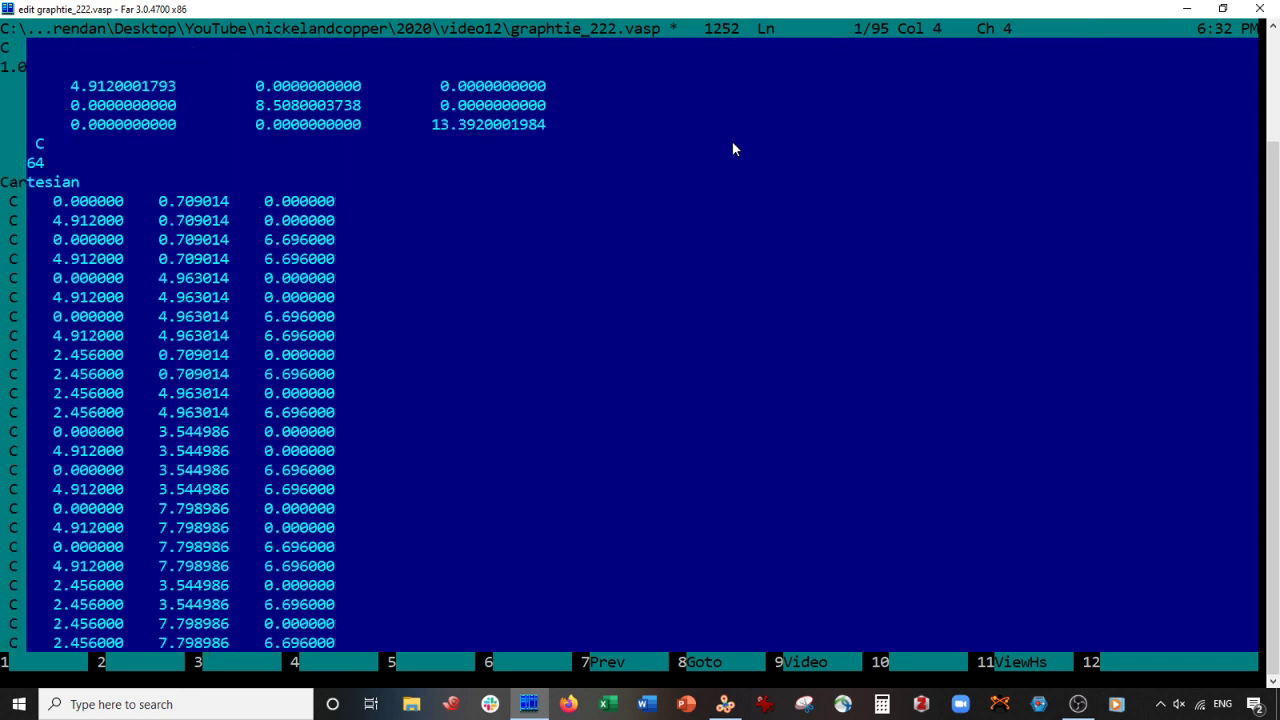
key("alt+shift+Down")
key("alt+shift+Down")
key("alt+shift+Down")
key("alt+shift+Down")
key("alt+shift+Down")
key("alt+shift+Down")
key("alt+shift+Down")
key("alt+shift+Down")
key("Home")
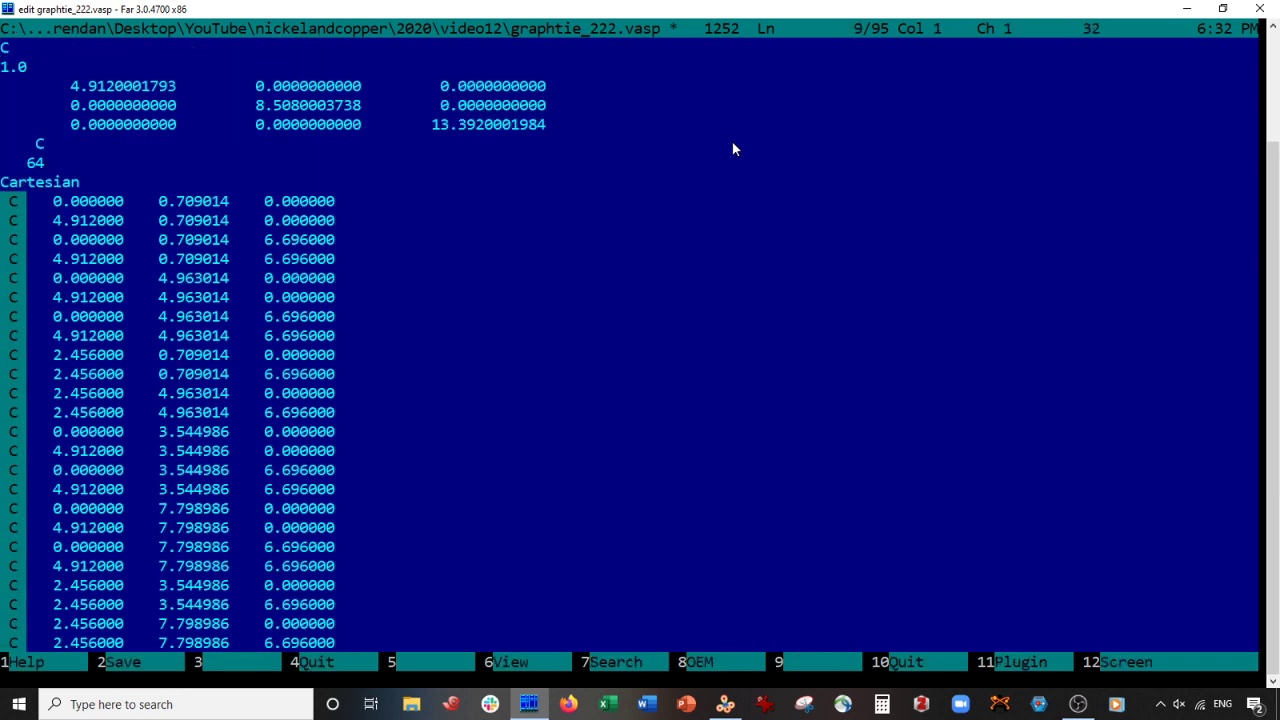
key("Delete")
key("shift+F10")
key("Down")
Step: Reopen the xyz file to check where the carbon rows end
key("F4")
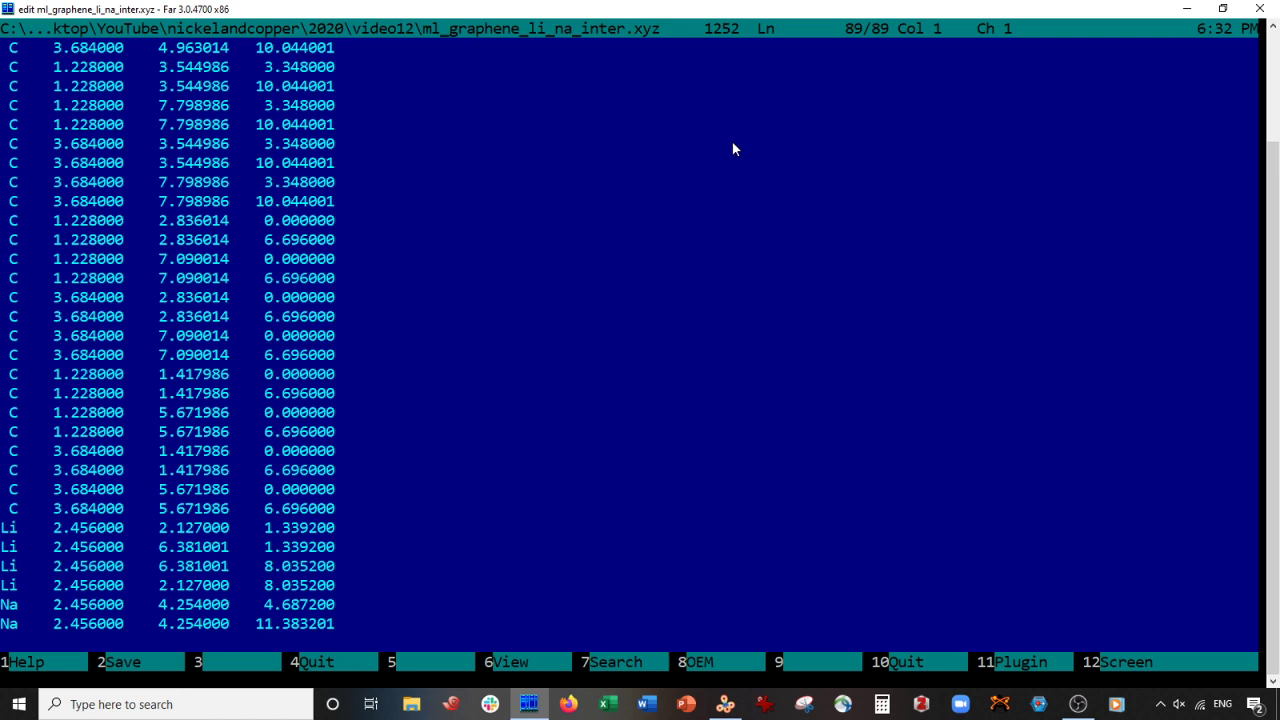
key("ctrl+Home")
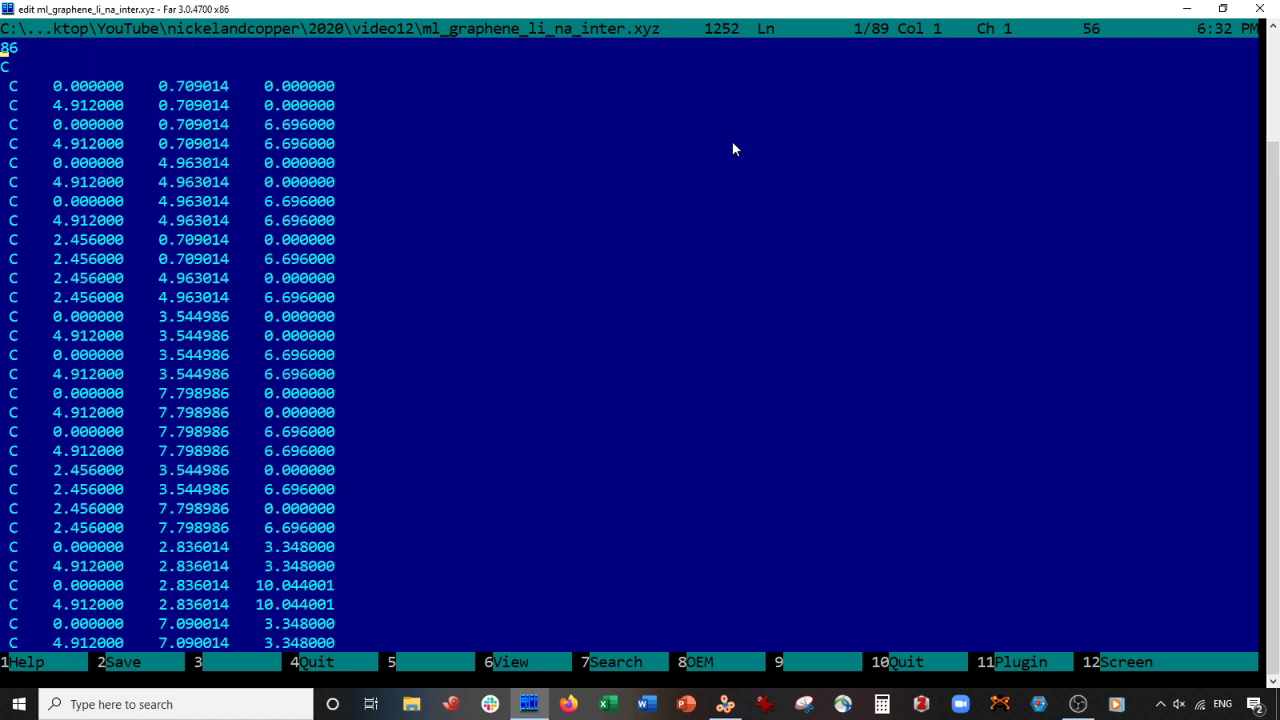
key("Page_Down")
key("Page_Down")
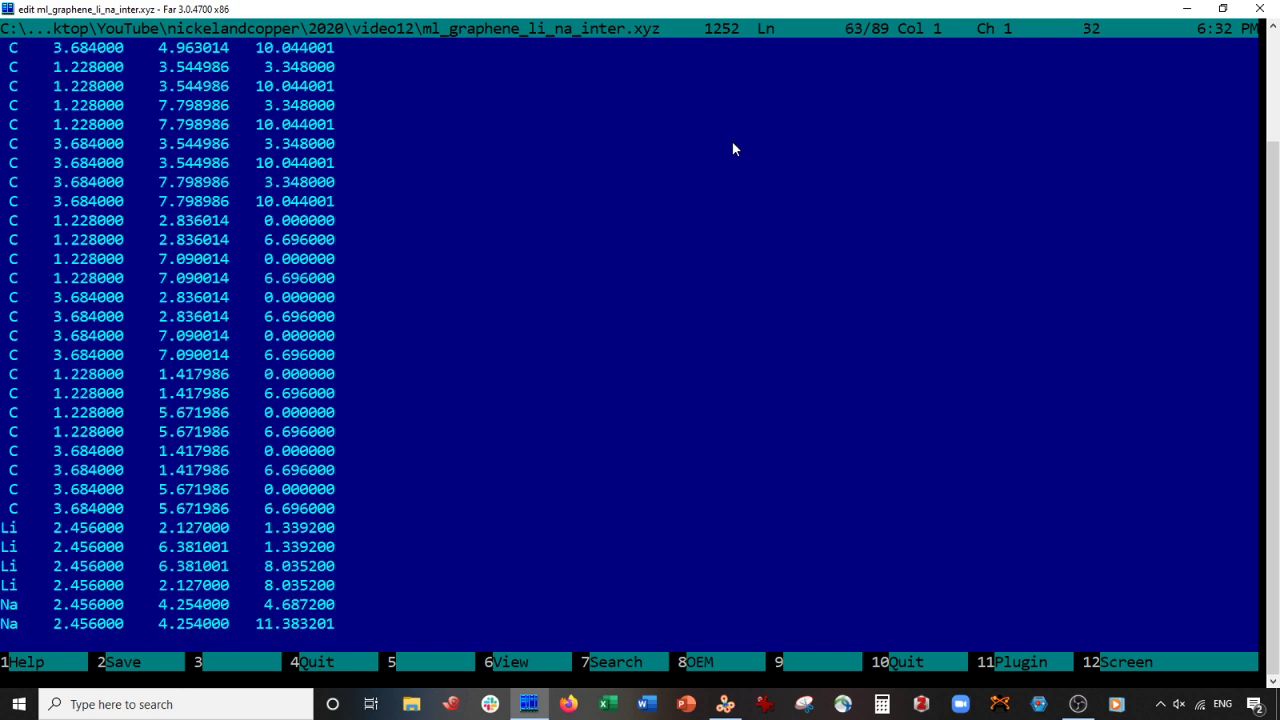
key("Down")
key("Down")
key("Down")
key("Down")
key("Down")
key("Down")
key("Down")
key("Down")
key("Down")
key("Down")
key("Down")
key("Down")
key("Down")
key("Down")
key("Down")
key("Down")
key("Down")
key("Down")
Step: Set graphtie_222.vasp's species line to C Li Na with counts 80 4 2
key("F10")
key("Up")
key("F4")
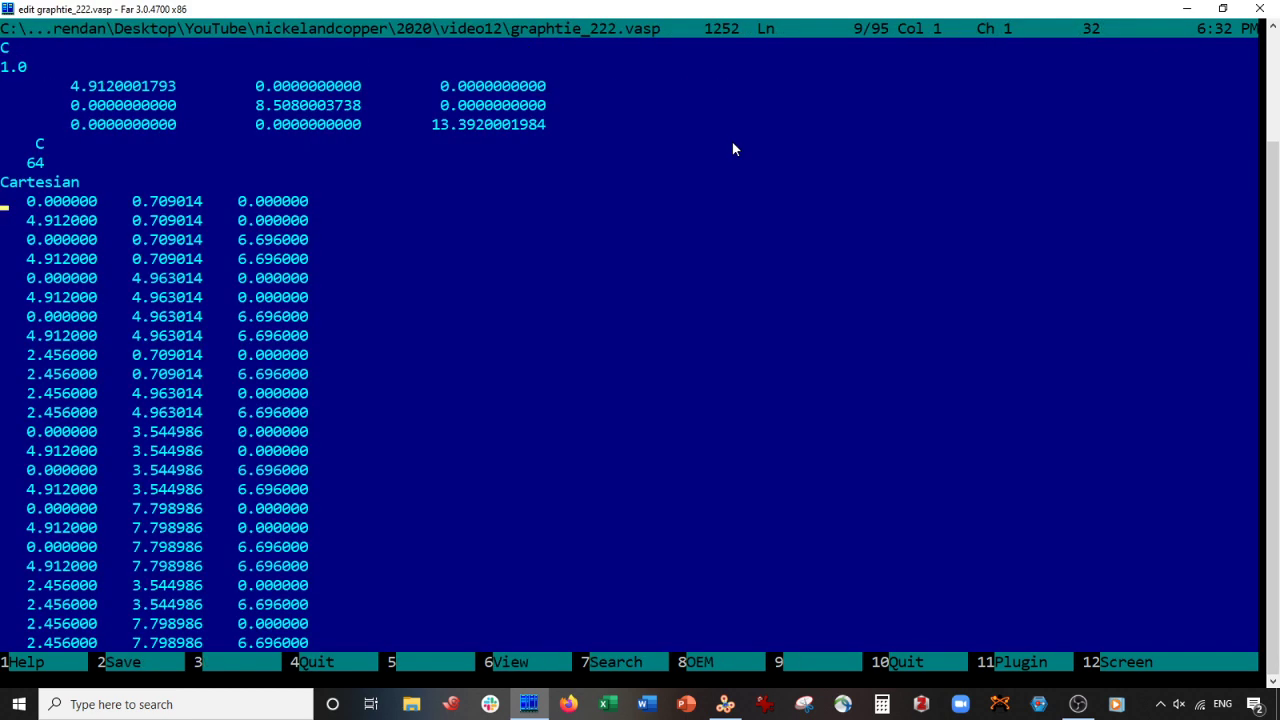
key("Up")
key("Up")
key("BackSpace")
key("BackSpace")
type("80")
key("Up")
type("Li")
key("Down")
type("4")
key("Up")
type("Na")
key("Down")
type("2")
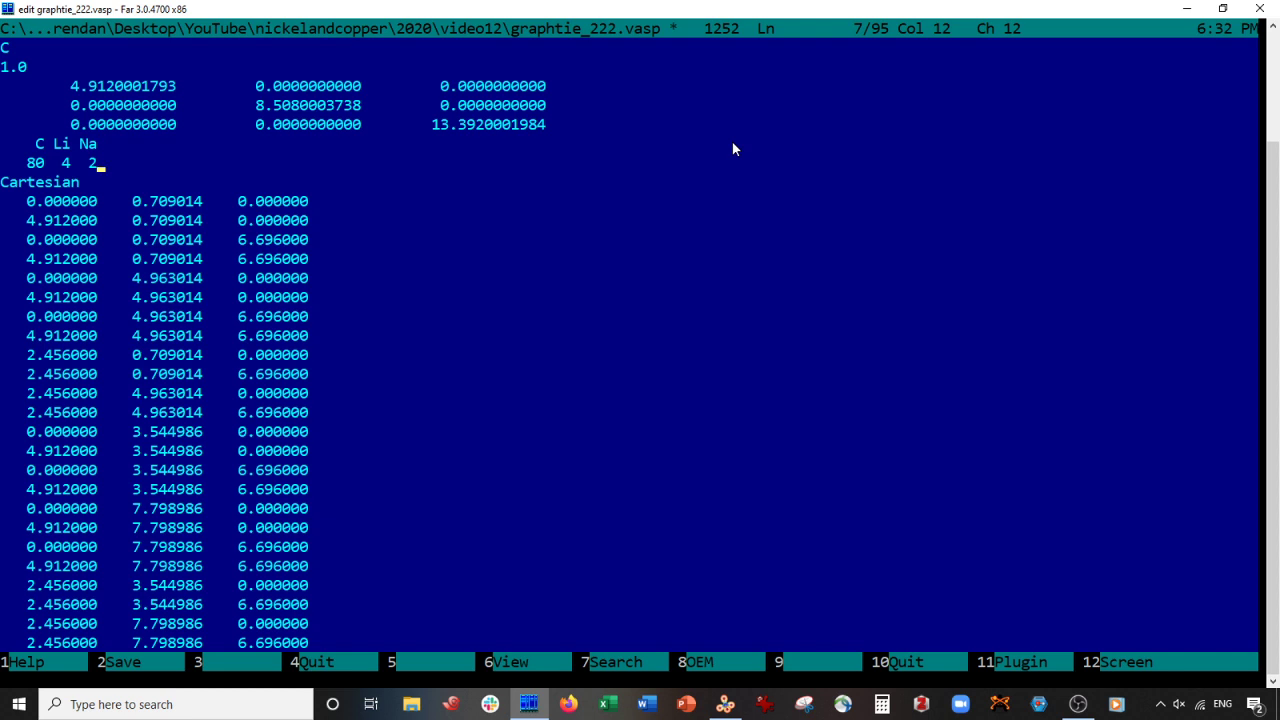
Step: Change the c lattice length from 13.392 to 25.892 and save the file
left_click(432, 124)
key("Right")
key("Right")
key("Right")
key("Delete")
type("8")
key("Left")
key("Left")
key("Left")
key("Left")
key("Delete")
key("Delete")
type("25")
key("F10")
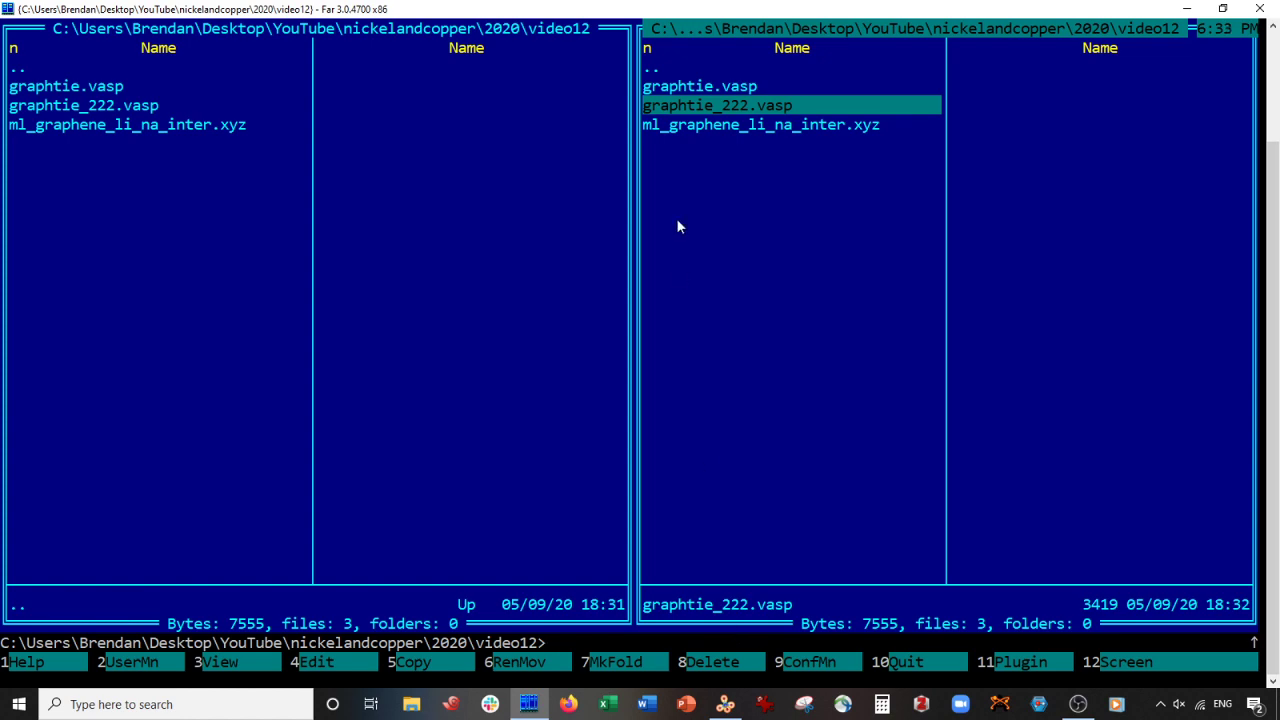
Step: Open the rewritten graphtie_222.vasp in VESTA with Ctrl+O
left_click(726, 706)
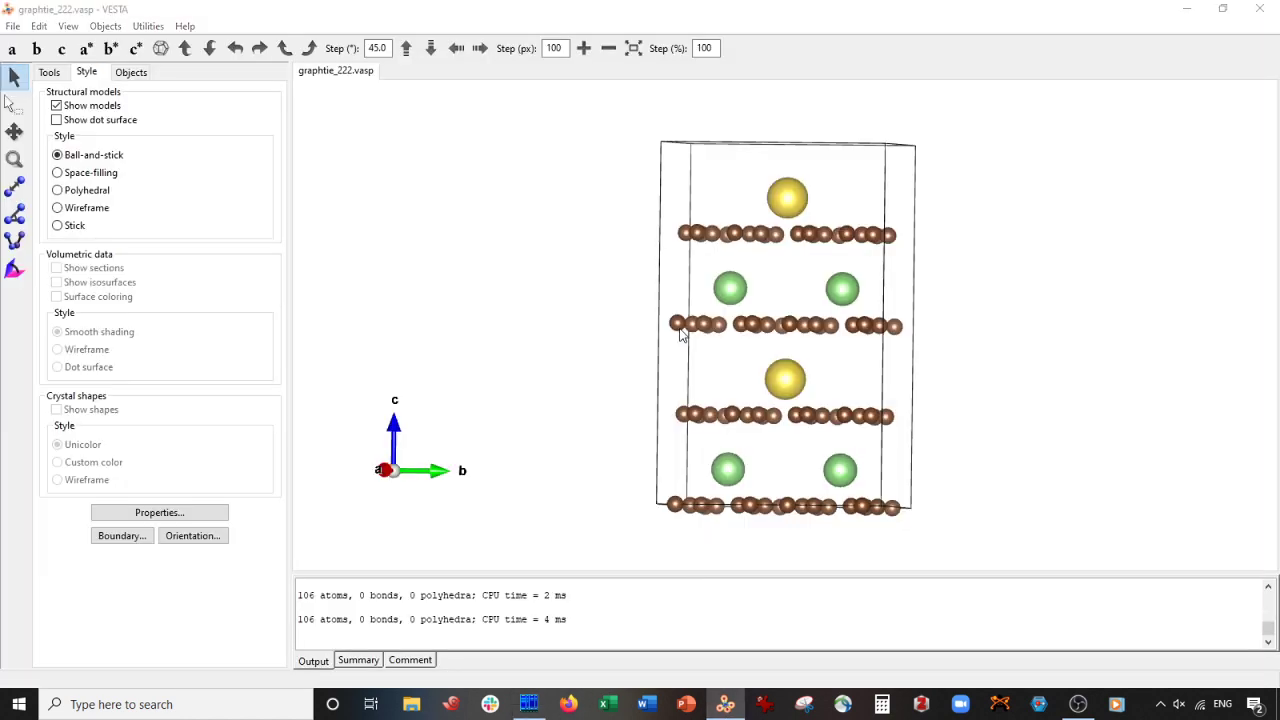
key("ctrl+o")
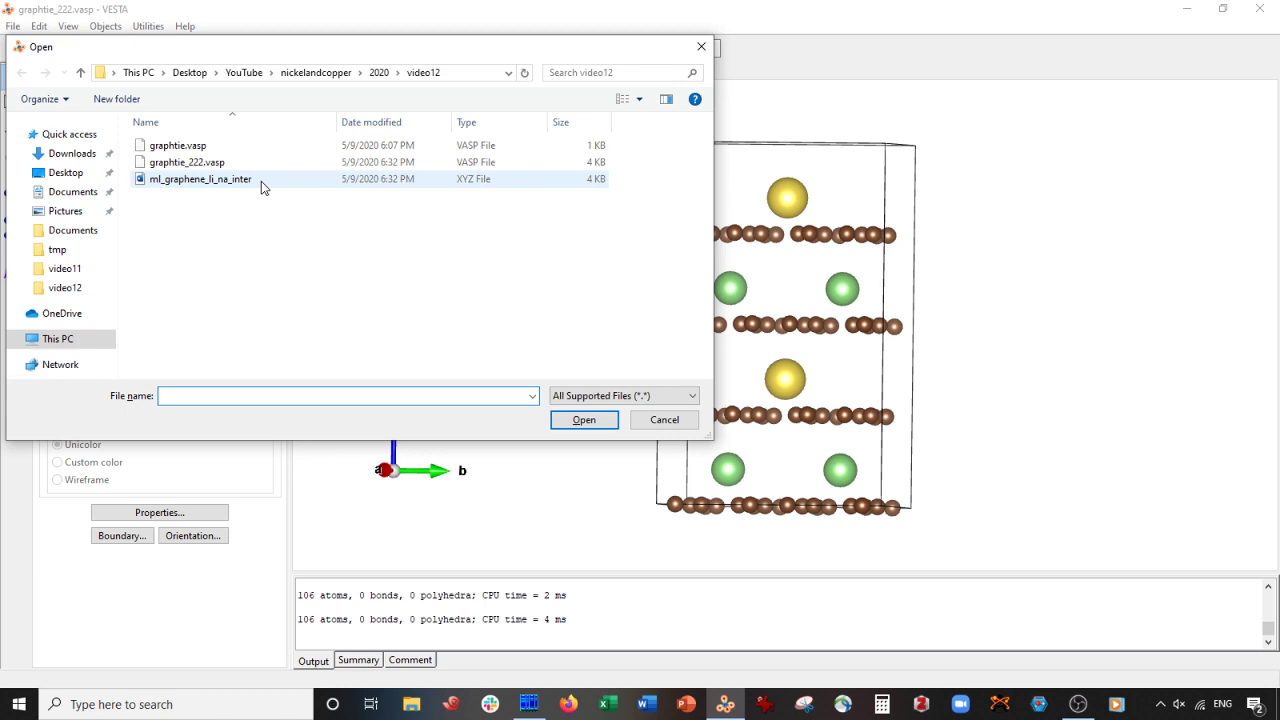
double_click(265, 164)
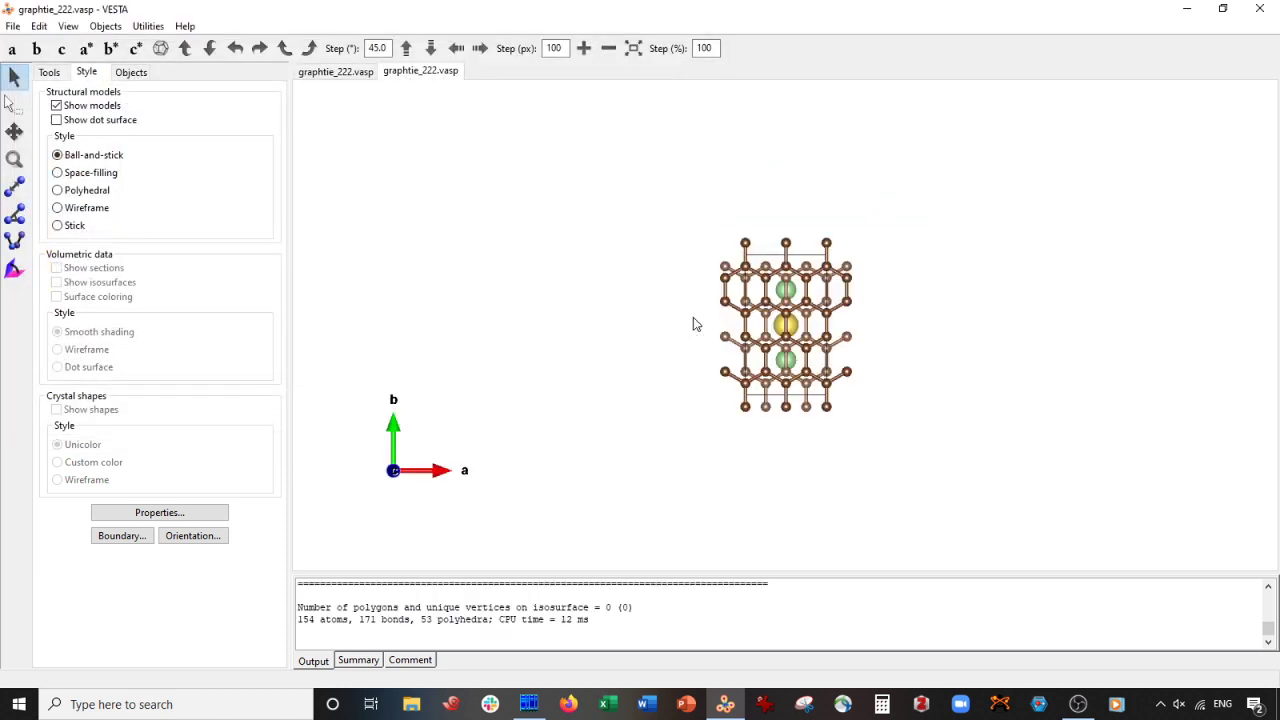
left_click_drag(691, 323, 760, 309)
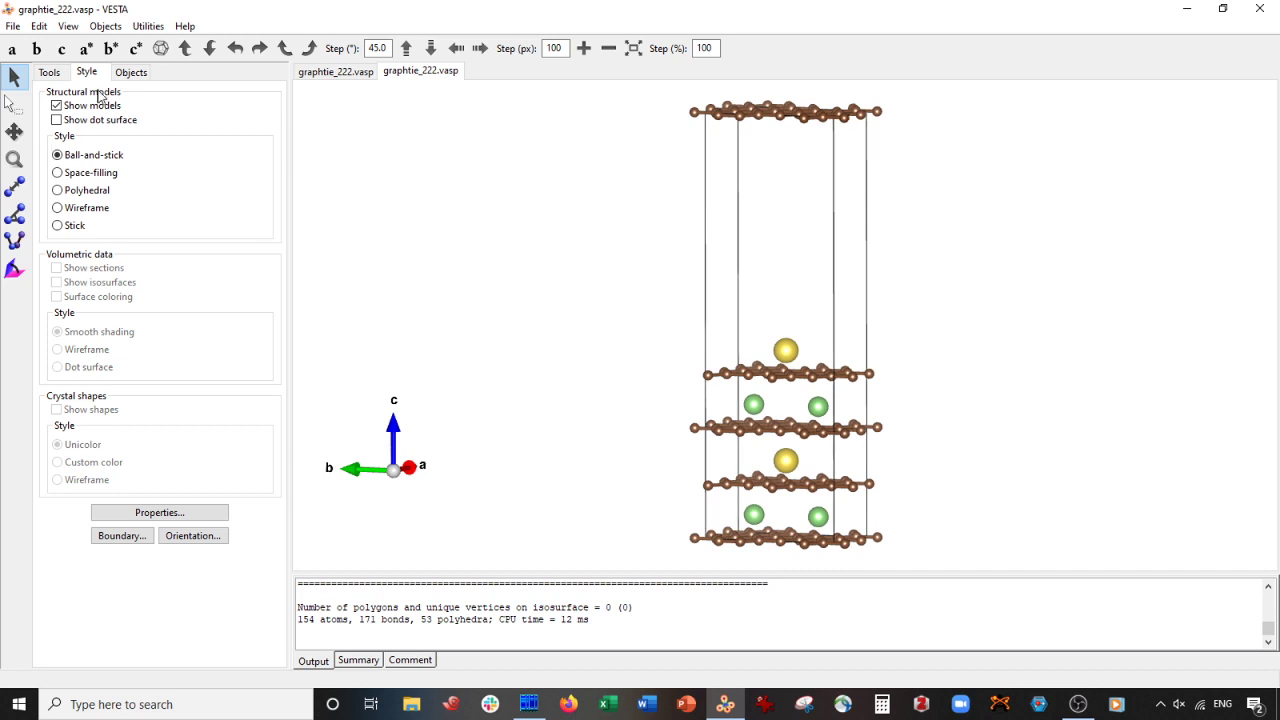
Step: View the new cell along a and shift it to show the vacuum gap along c
left_click(12, 49)
left_click_drag(310, 200, 394, 269)
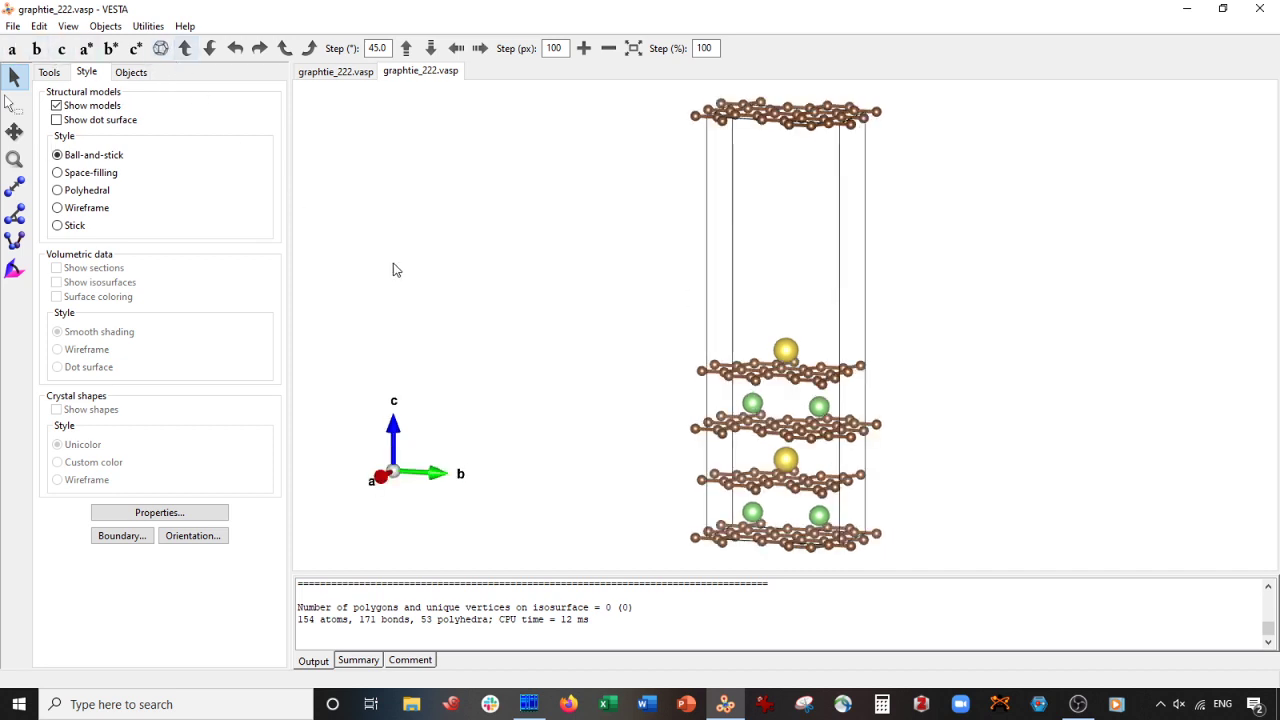
scroll(423, 346, "up", 2)
scroll(410, 334, "down", 2)
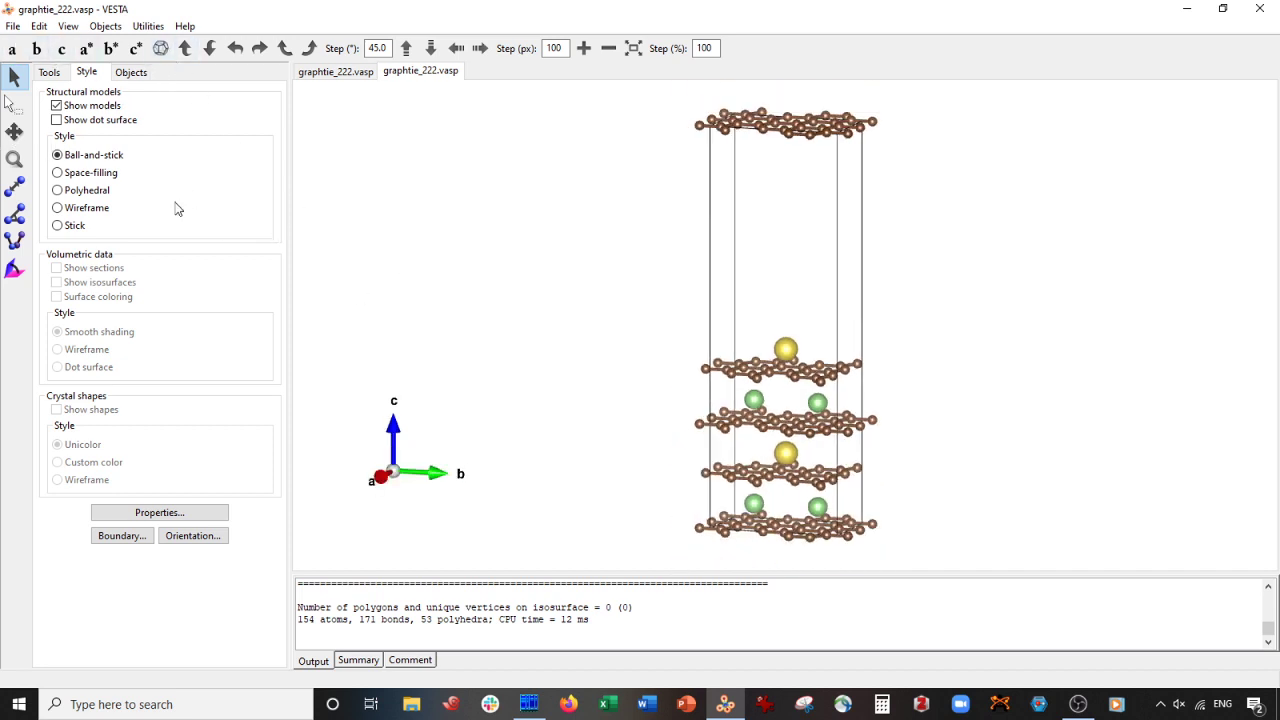
left_click(14, 131)
left_click_drag(665, 288, 587, 275)
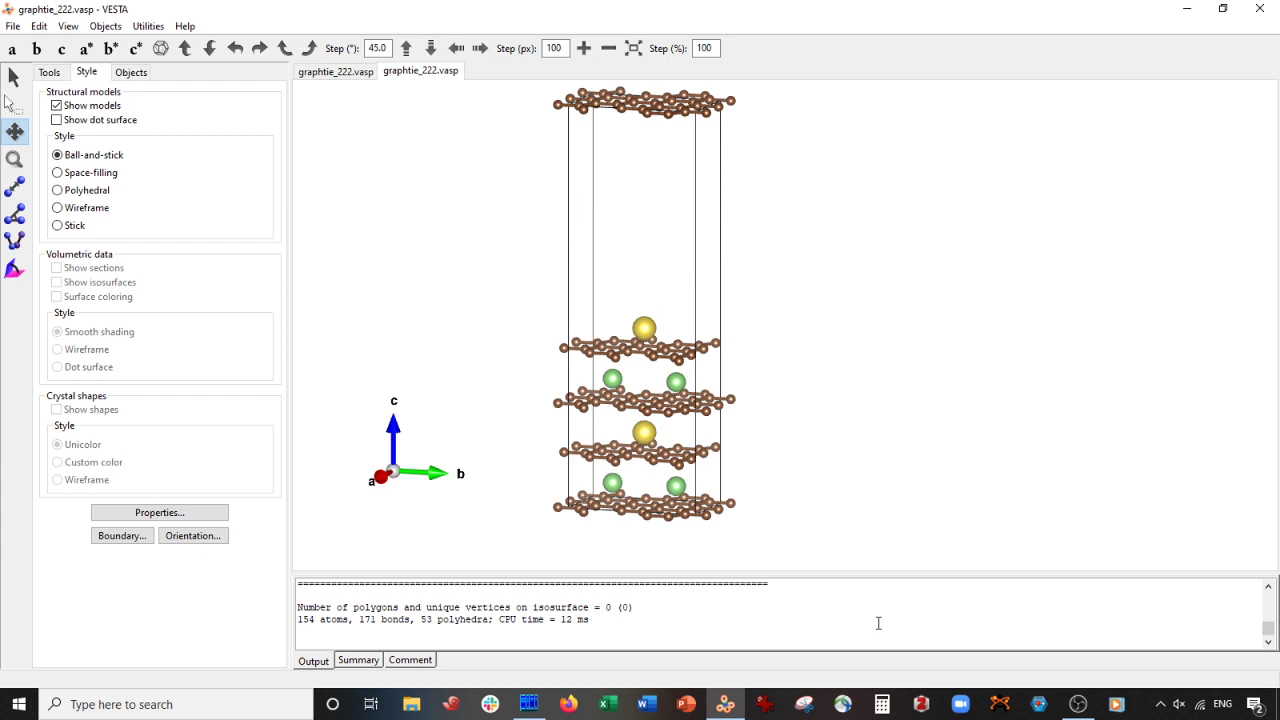
mouse_move(1079, 704)
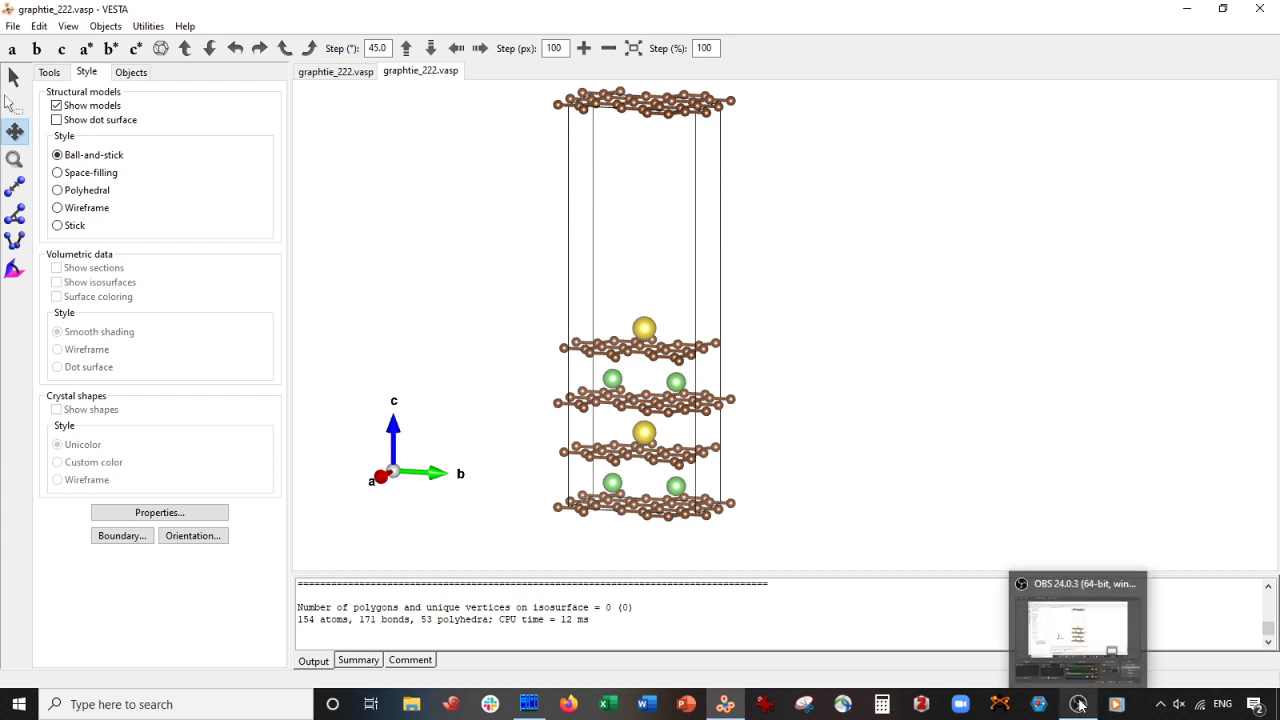